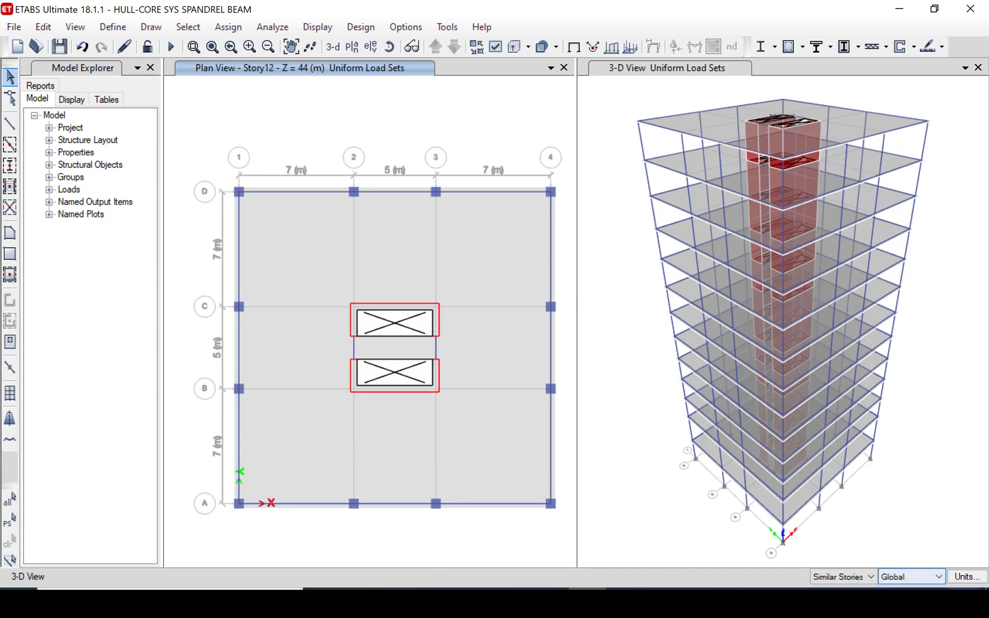
Limit the building view's story range to Story12 as the top story, keeping Base as the bottom
{"action": "mouse_move", "coordinate": [971, 580]}
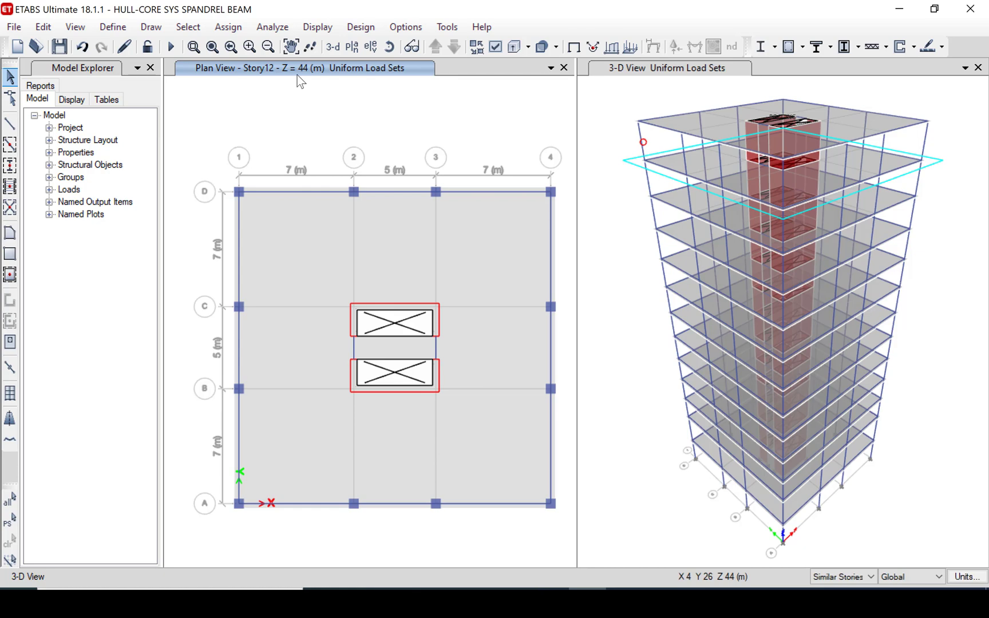
{"action": "left_click", "coordinate": [76, 27]}
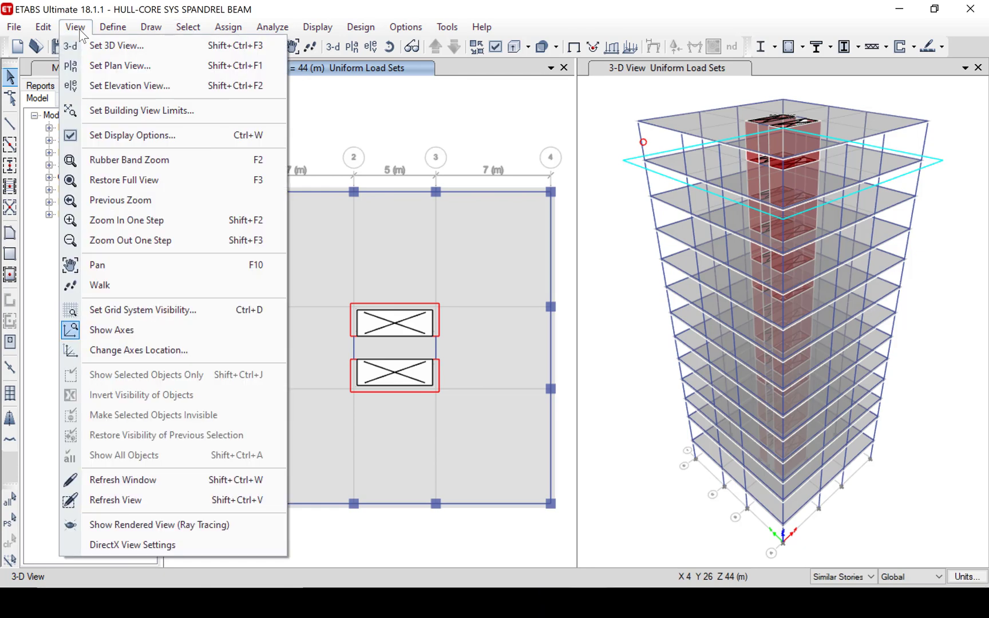
{"action": "left_click", "coordinate": [135, 109]}
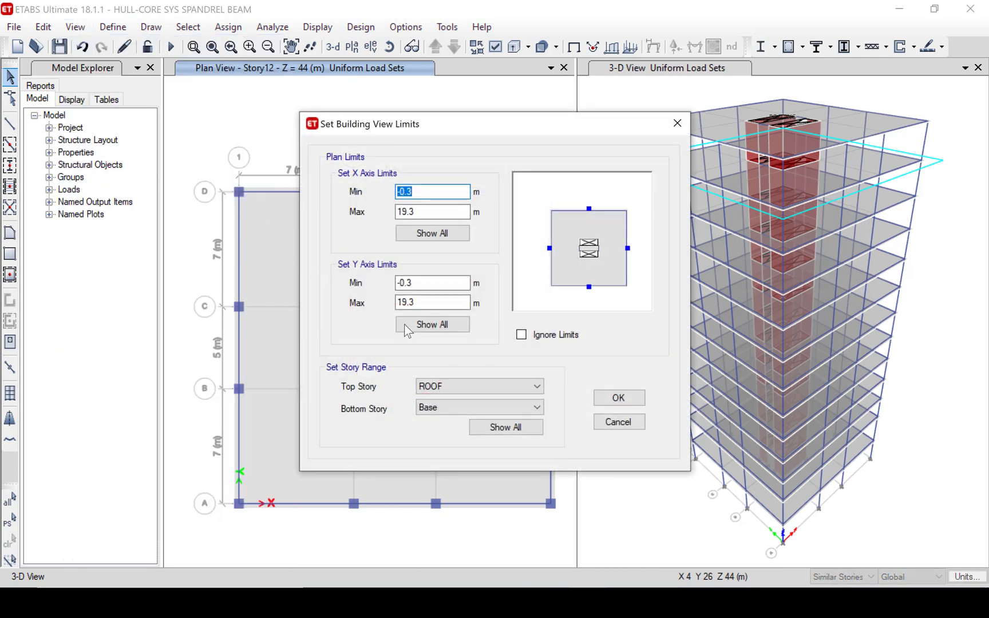
{"action": "left_click", "coordinate": [450, 386]}
{"action": "left_click", "coordinate": [442, 411]}
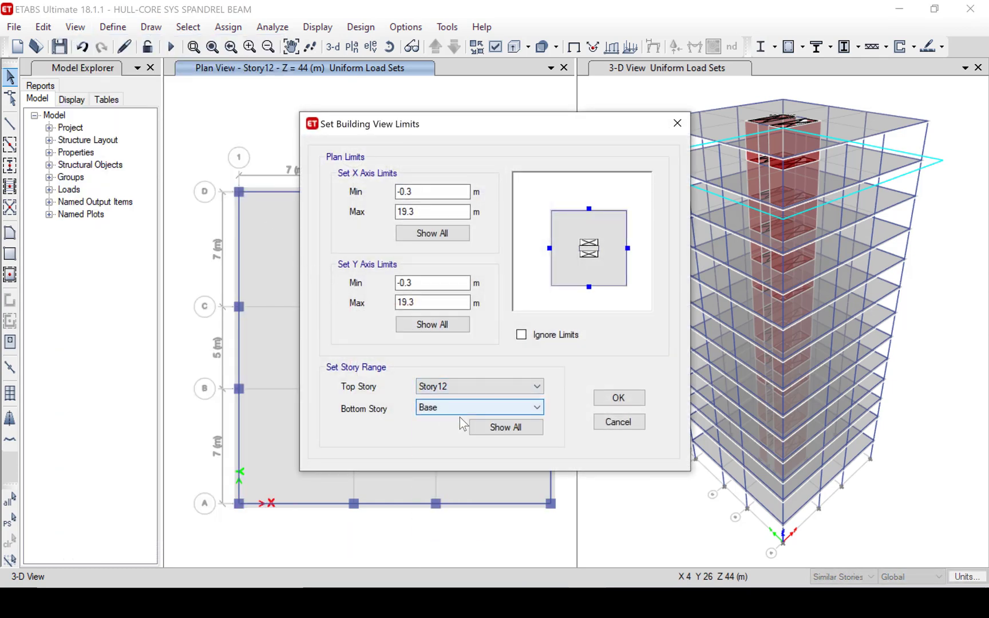
{"action": "left_click", "coordinate": [610, 397]}
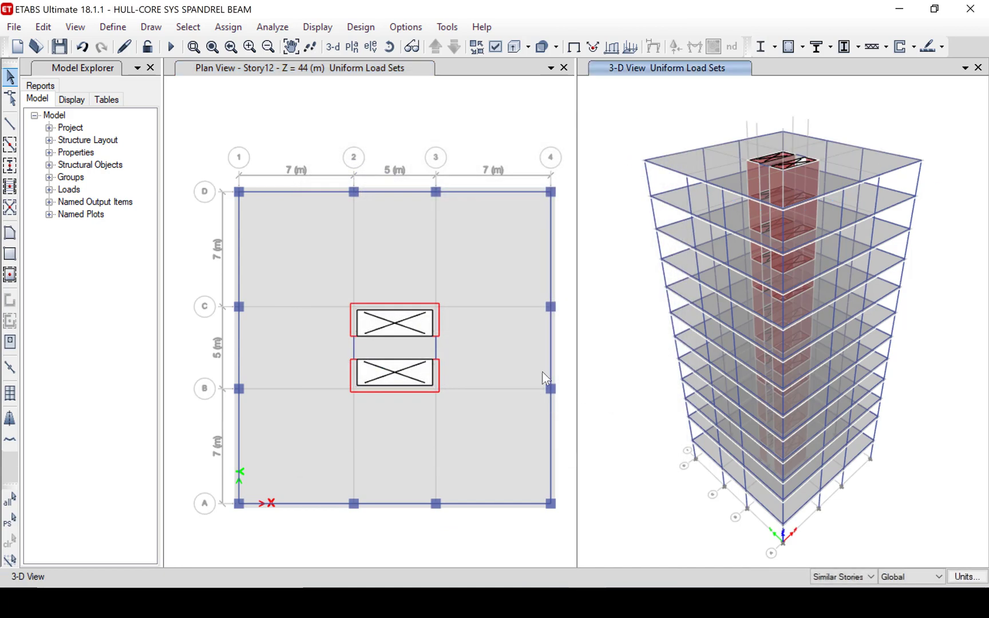
Review the material, modeling type and thickness defined for the Slab1 slab section
{"action": "left_click", "coordinate": [113, 27]}
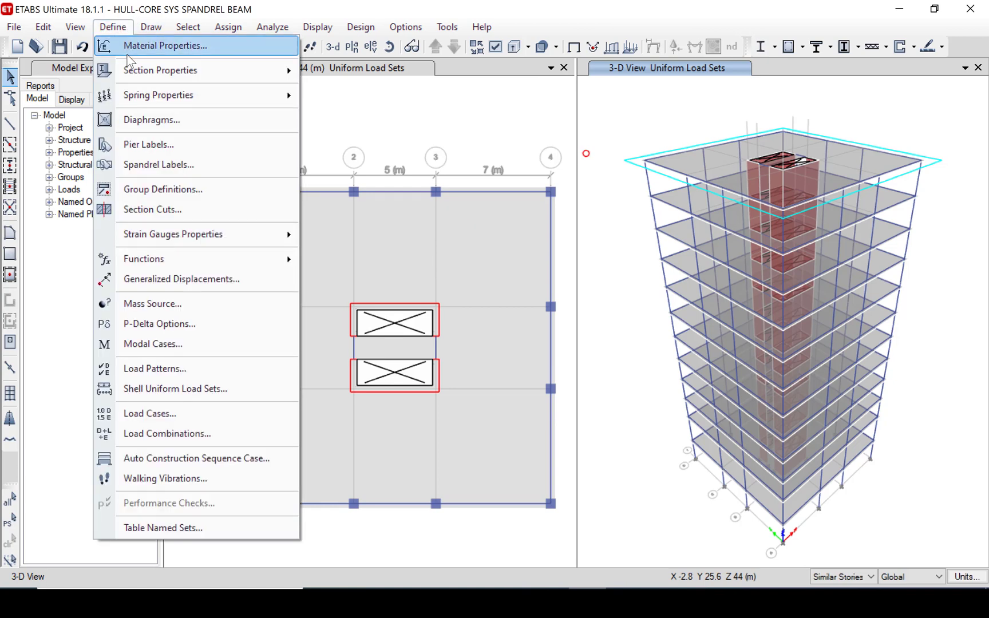
{"action": "mouse_move", "coordinate": [140, 72]}
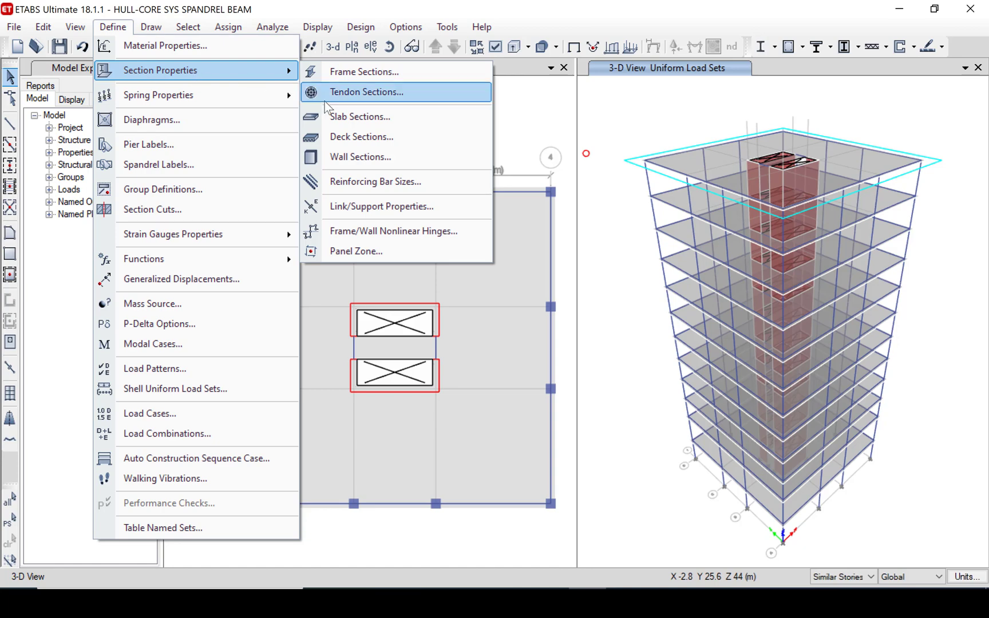
{"action": "left_click", "coordinate": [338, 118]}
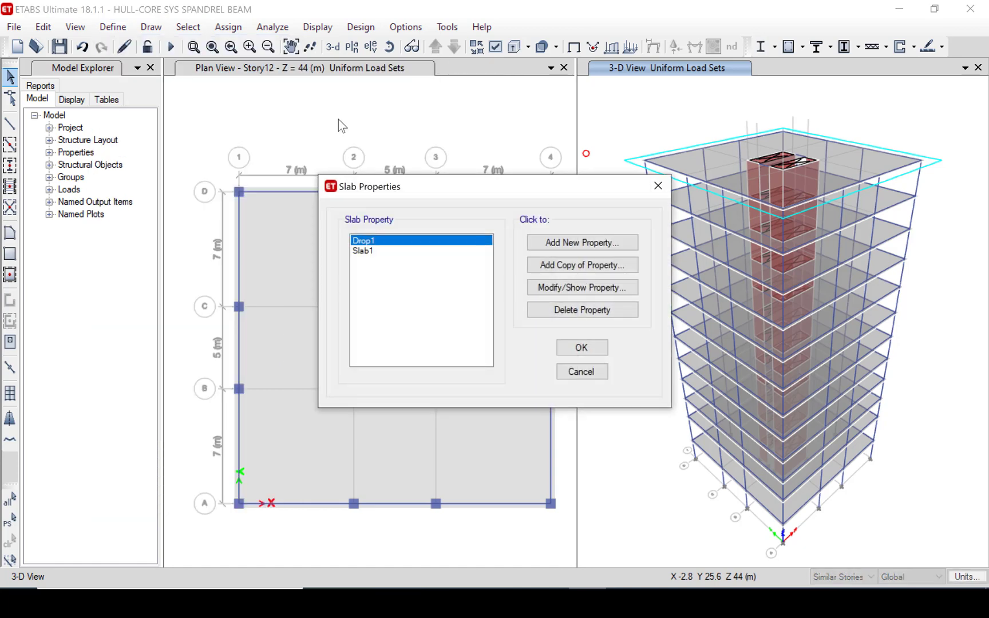
{"action": "left_click", "coordinate": [364, 250]}
{"action": "left_click", "coordinate": [543, 289]}
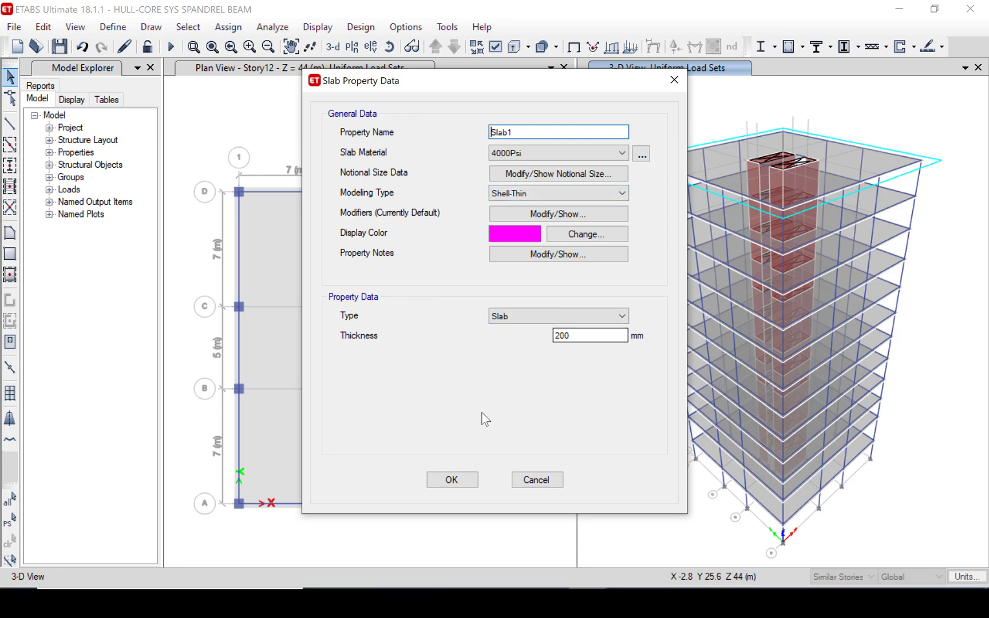
{"action": "left_click", "coordinate": [450, 478]}
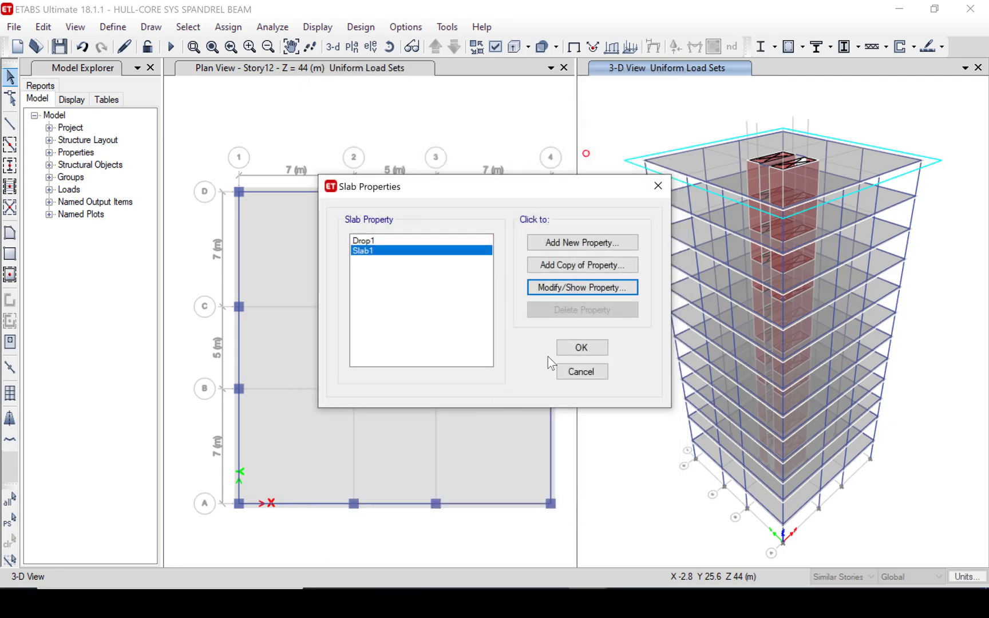
{"action": "left_click", "coordinate": [575, 348]}
Review the weight and mechanical property data of the A615Gr60 rebar material
{"action": "left_click", "coordinate": [120, 29]}
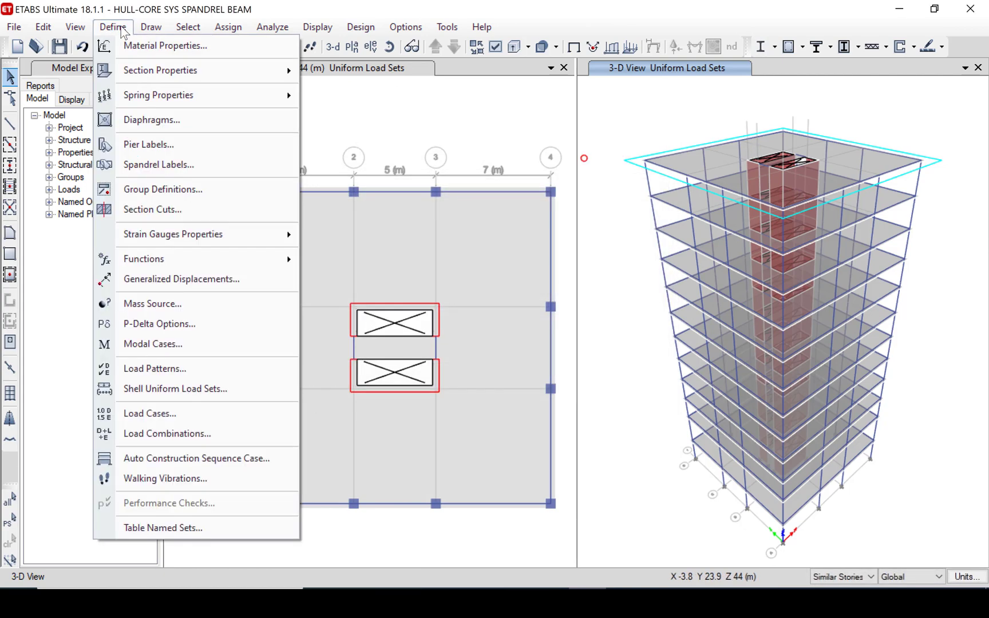
{"action": "left_click", "coordinate": [128, 46]}
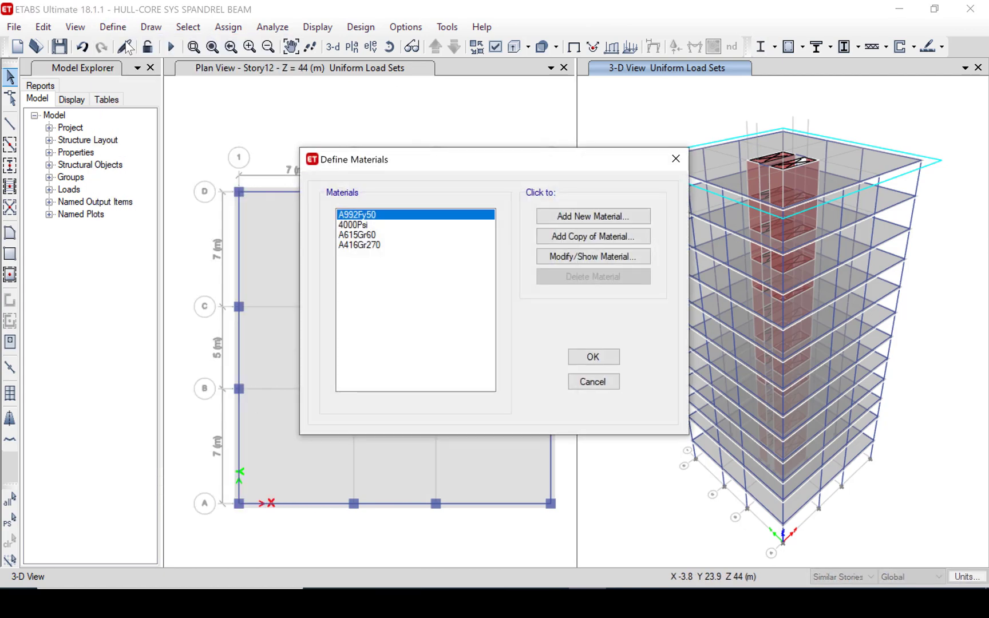
{"action": "left_click", "coordinate": [371, 225]}
{"action": "left_click", "coordinate": [408, 235]}
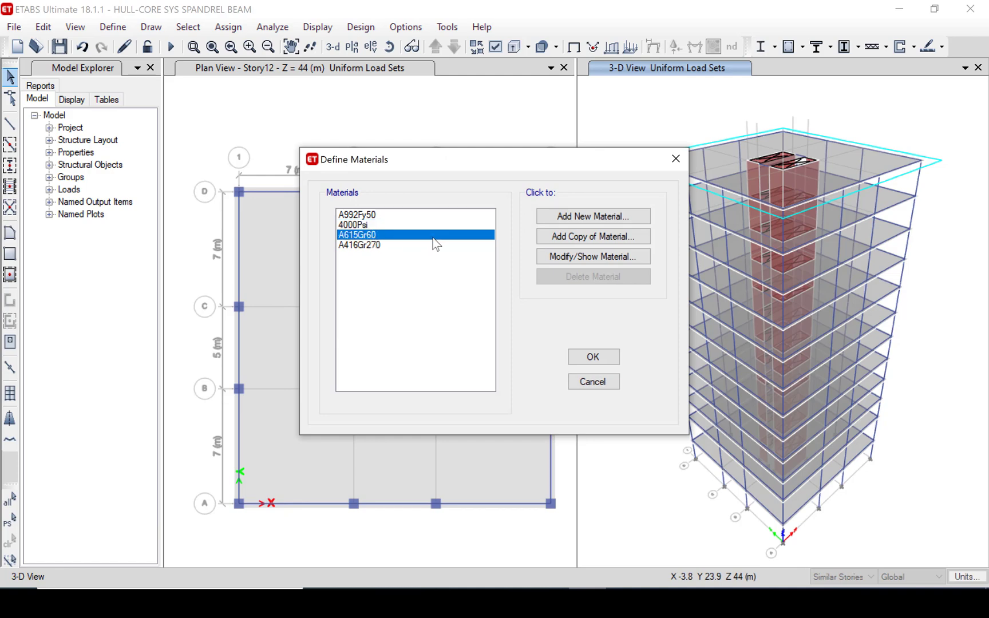
{"action": "left_click", "coordinate": [569, 257]}
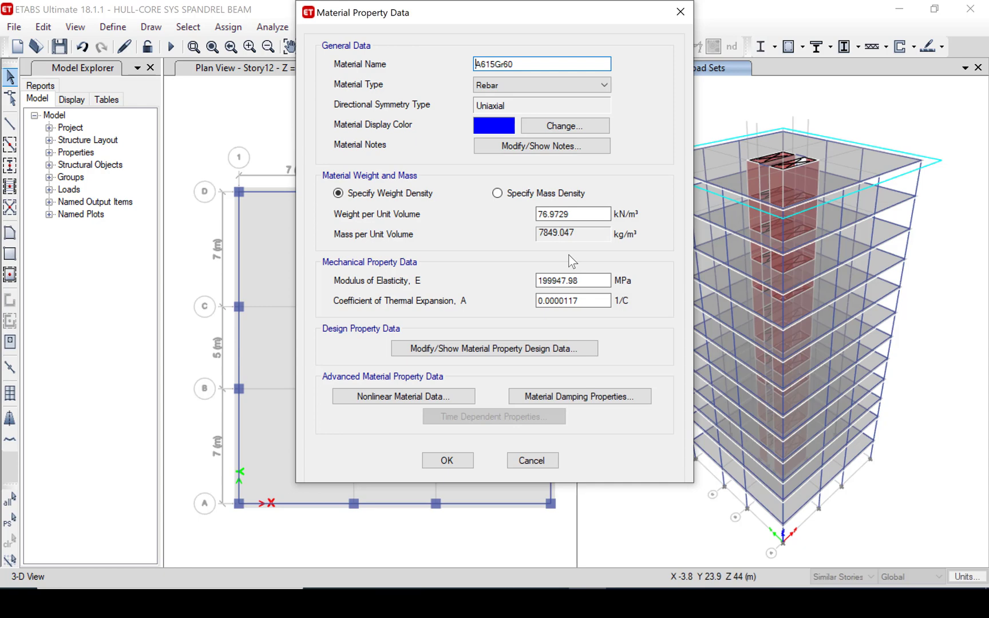
{"action": "left_click", "coordinate": [447, 461]}
{"action": "key", "text": "Return"}
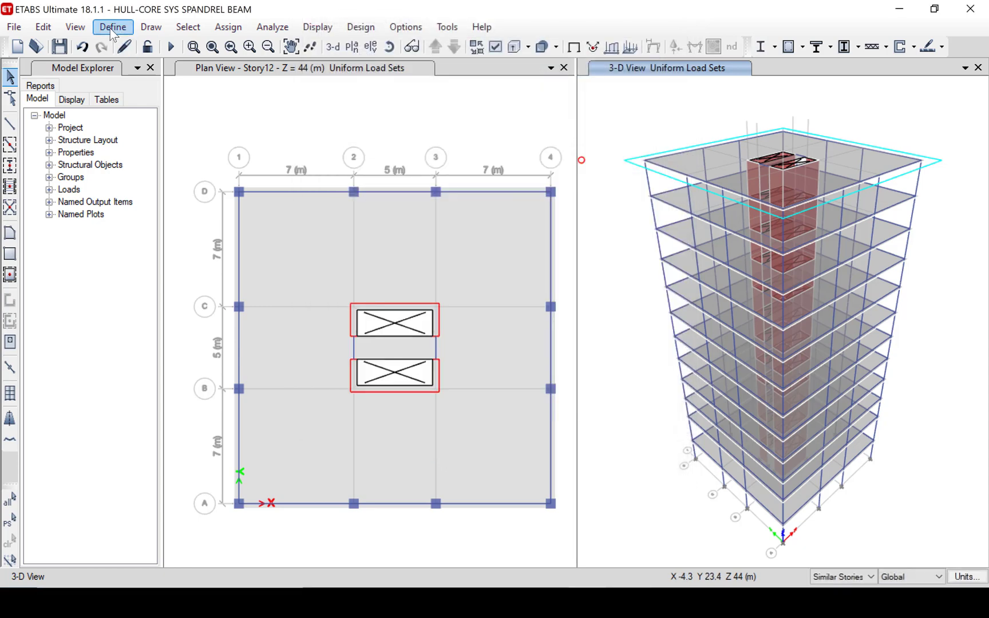
Add a load pattern named S.Dead with the type Super Dead
{"action": "left_click", "coordinate": [110, 28]}
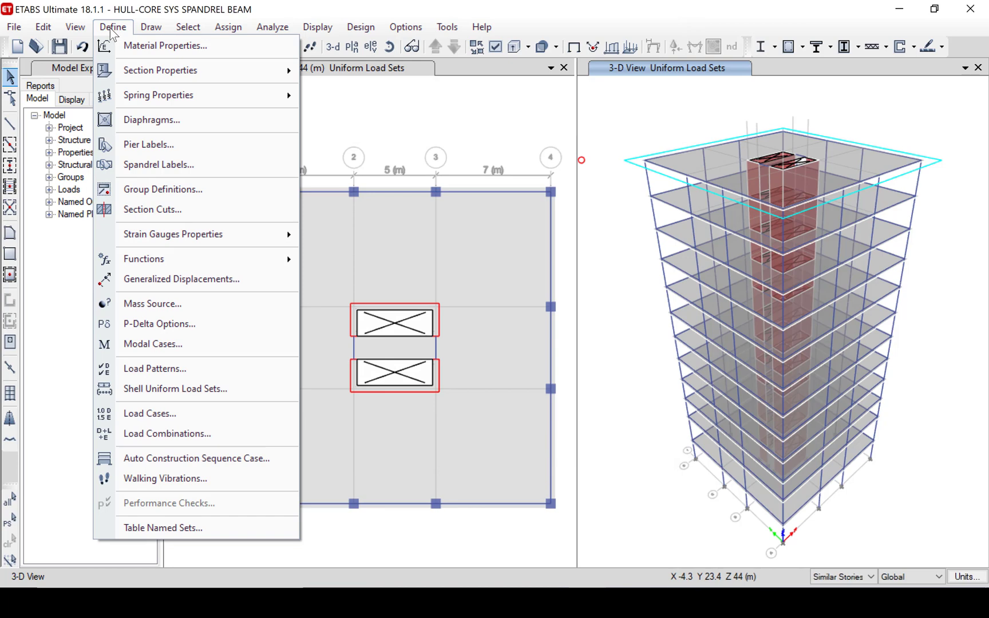
{"action": "left_click", "coordinate": [202, 375]}
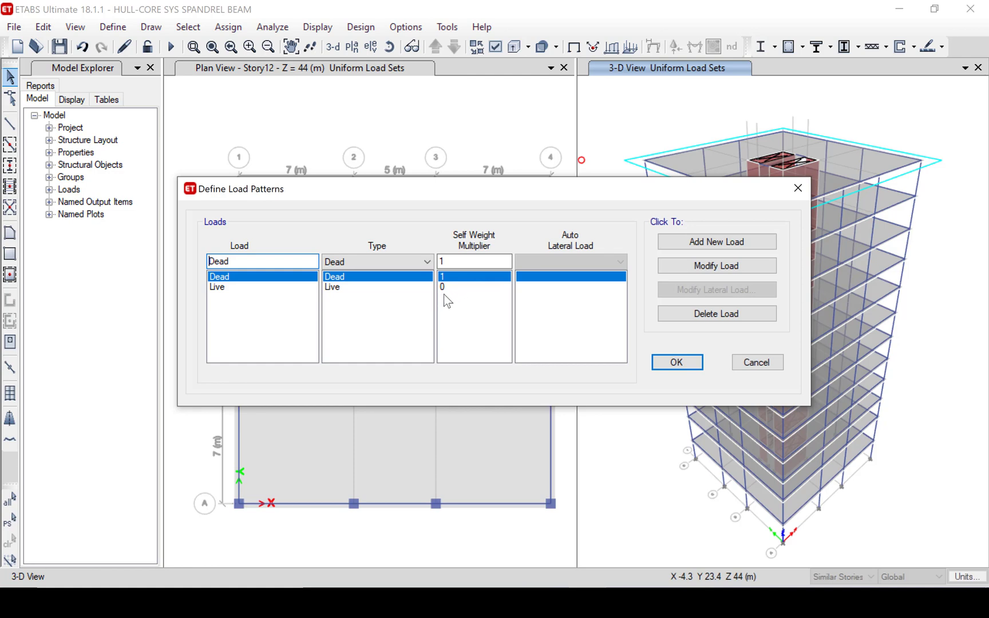
{"action": "left_click_drag", "start_coordinate": [254, 260], "coordinate": [175, 258]}
{"action": "type", "text": "S.Dead"}
{"action": "left_click", "coordinate": [407, 262]}
{"action": "left_click", "coordinate": [393, 286]}
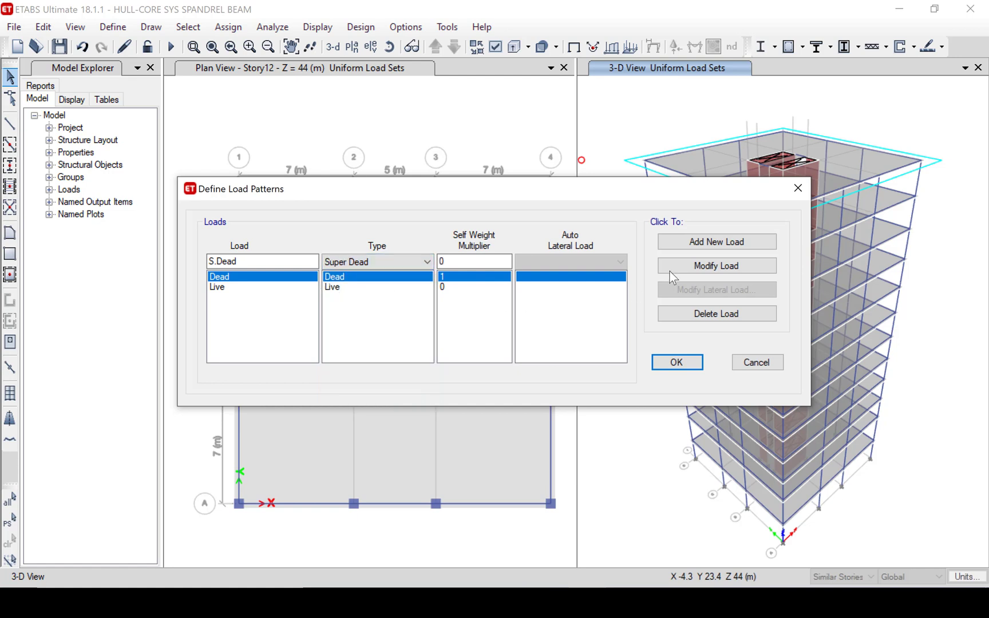
{"action": "left_click", "coordinate": [690, 249]}
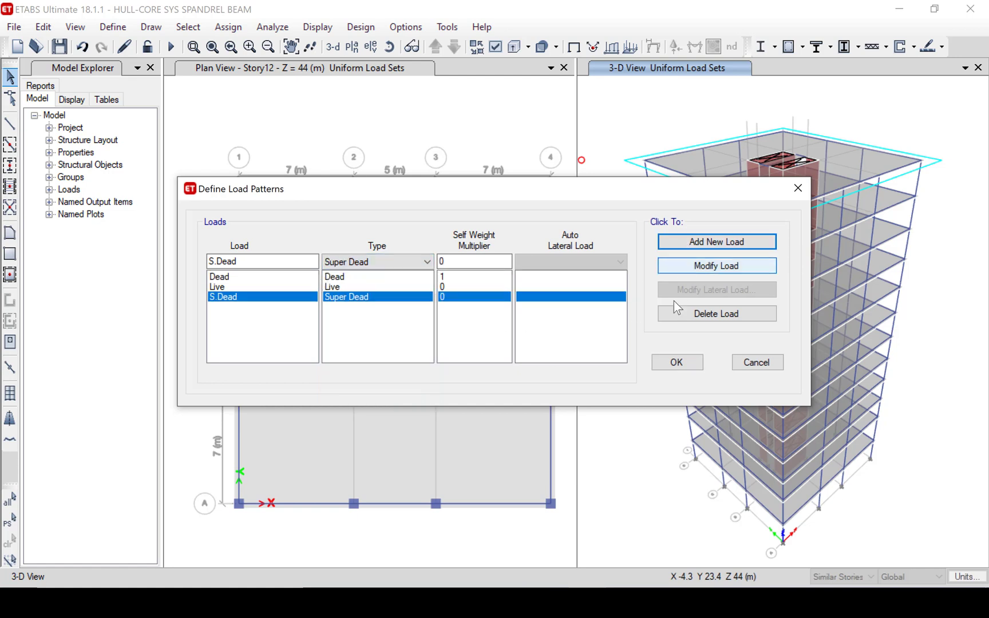
{"action": "left_click", "coordinate": [682, 363]}
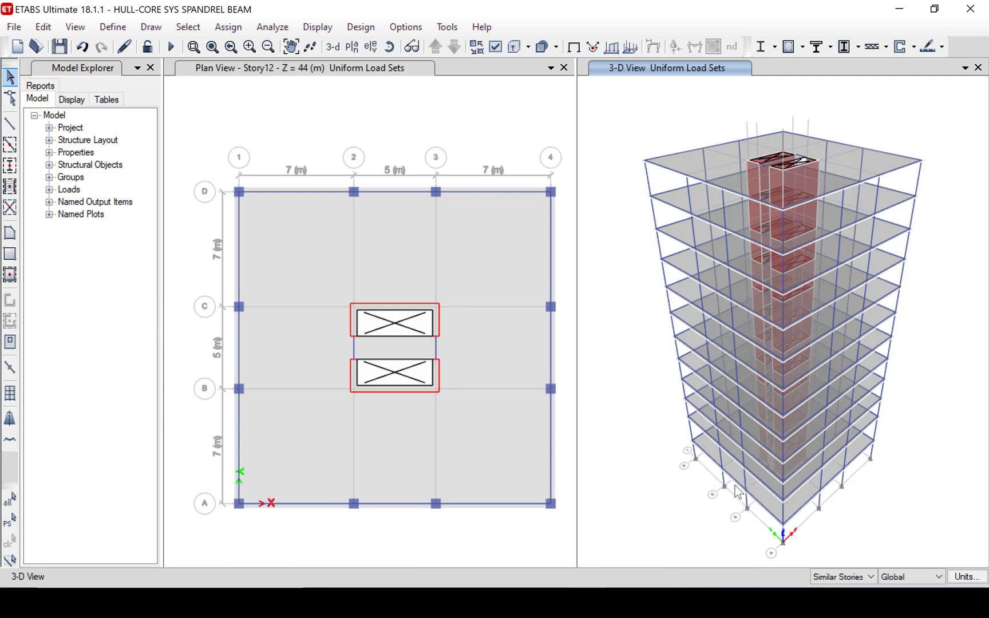
Select the floor slab in the Story12 plan on all similar stories
{"action": "left_click", "coordinate": [842, 576]}
{"action": "left_click", "coordinate": [843, 576]}
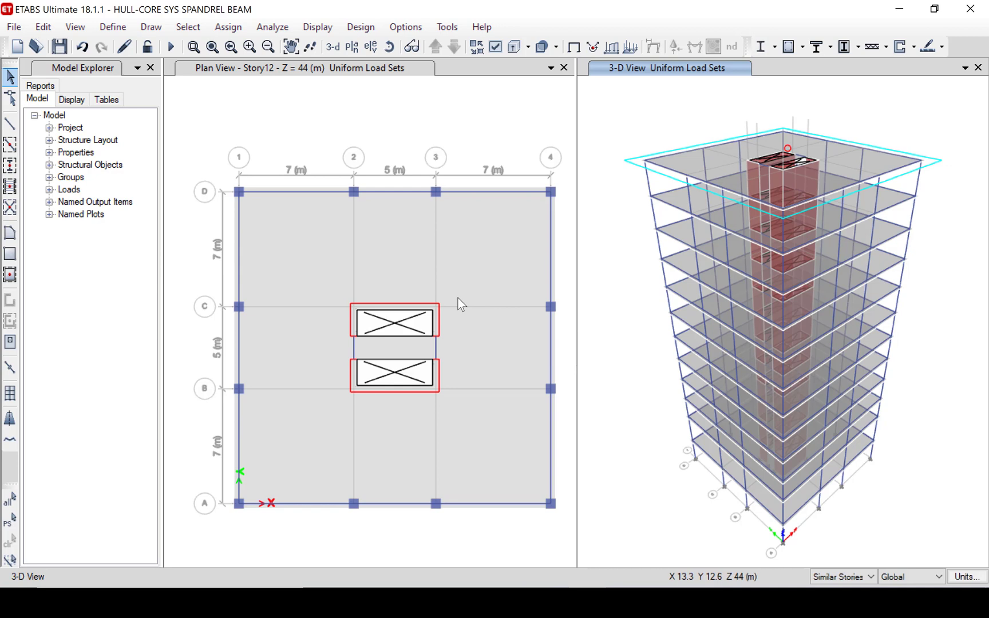
{"action": "left_click", "coordinate": [404, 237]}
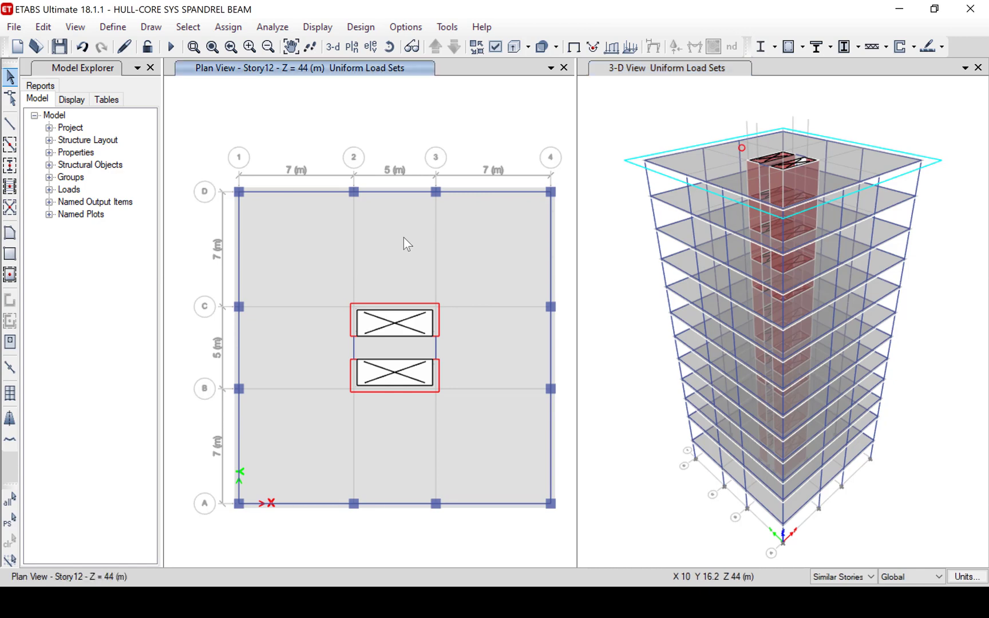
{"action": "mouse_move", "coordinate": [46, 549]}
{"action": "left_mouse_down"}
{"action": "mouse_move", "coordinate": [24, 585]}
{"action": "mouse_move", "coordinate": [83, 584]}
{"action": "mouse_move", "coordinate": [71, 552]}
{"action": "mouse_move", "coordinate": [26, 551]}
{"action": "left_mouse_up"}
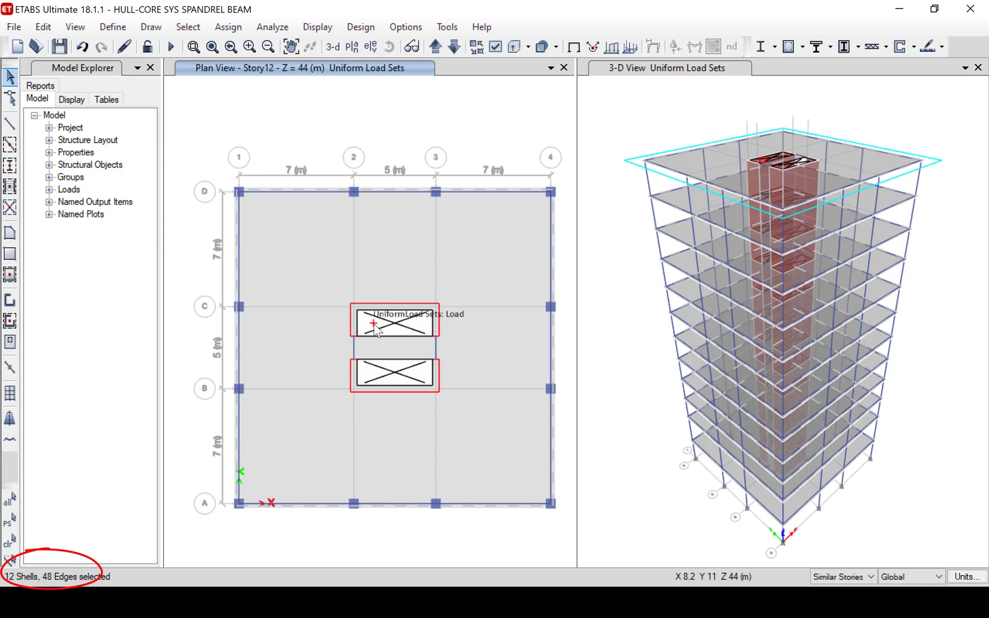
Add the S.Dead load pattern with a value of 0.479 kN/m² to the OFFICE LOAD shell uniform load set
{"action": "left_click", "coordinate": [118, 27]}
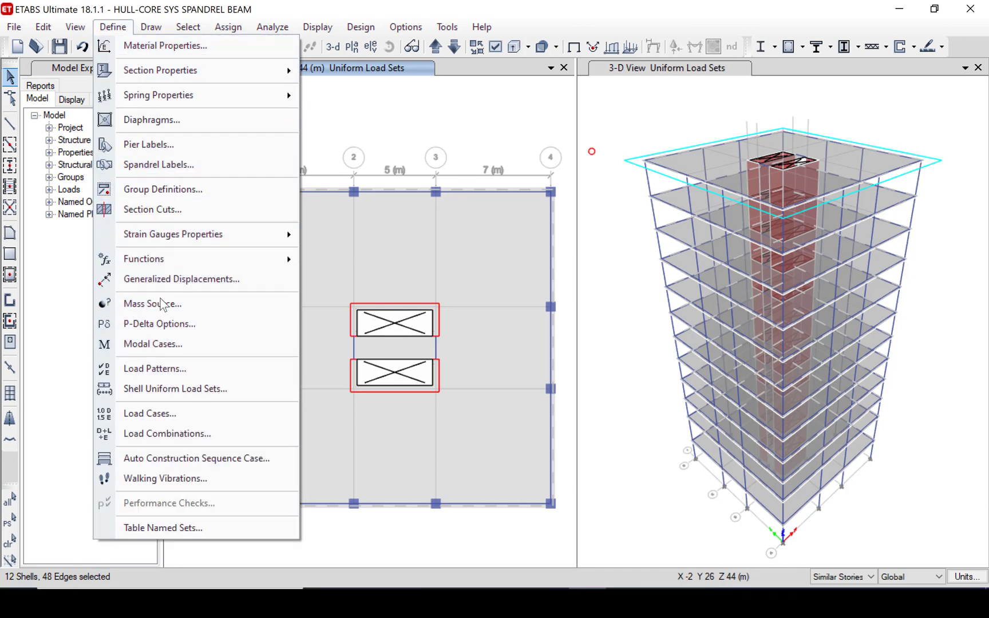
{"action": "left_click", "coordinate": [160, 392]}
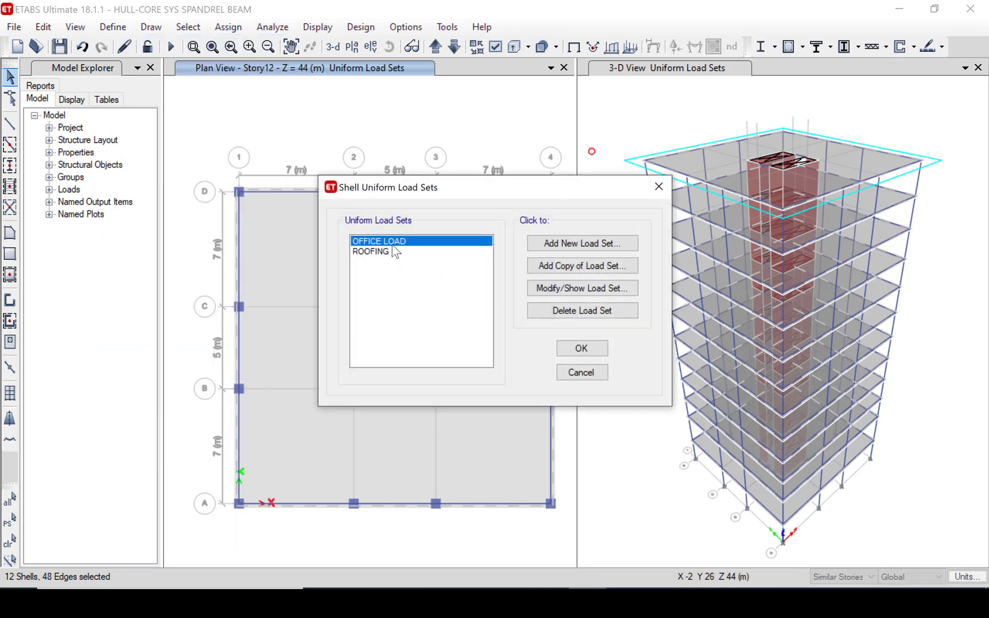
{"action": "left_click", "coordinate": [570, 288]}
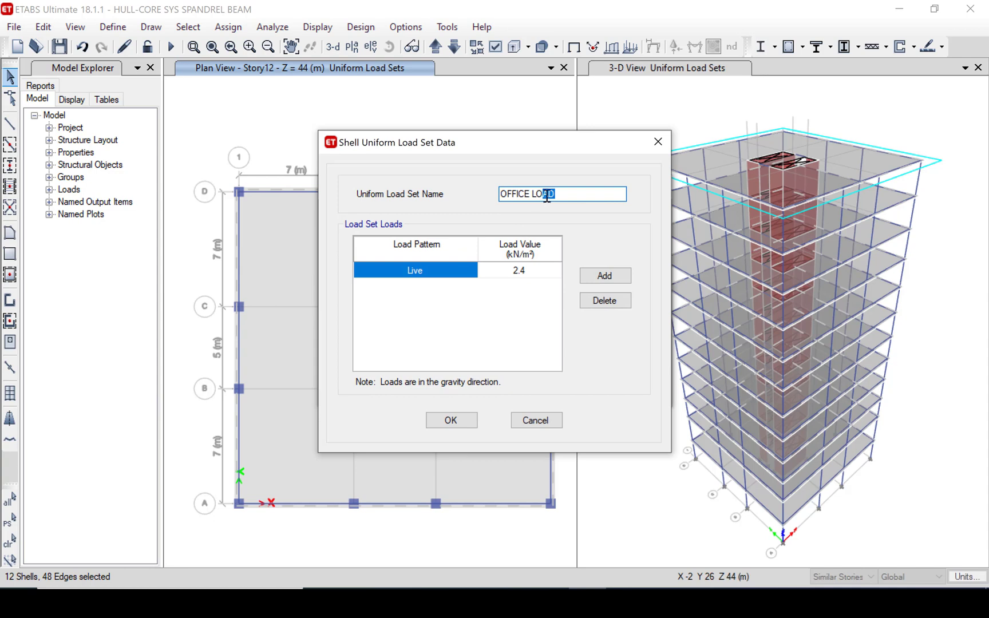
{"action": "left_click_drag", "start_coordinate": [553, 194], "coordinate": [479, 216]}
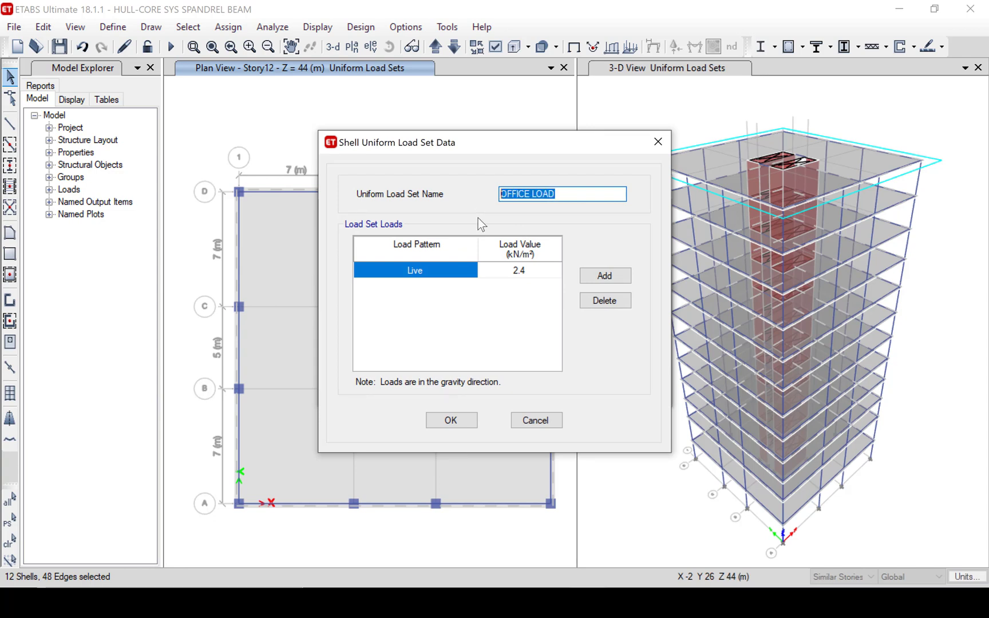
{"action": "left_click", "coordinate": [593, 275]}
{"action": "left_click", "coordinate": [469, 286]}
{"action": "left_click", "coordinate": [400, 320]}
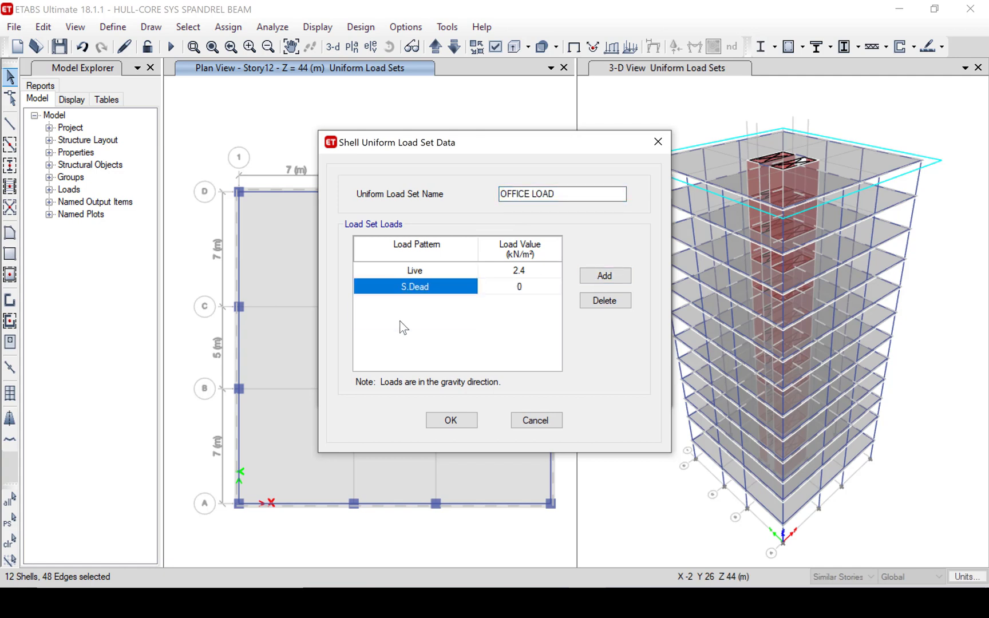
{"action": "left_click", "coordinate": [525, 289]}
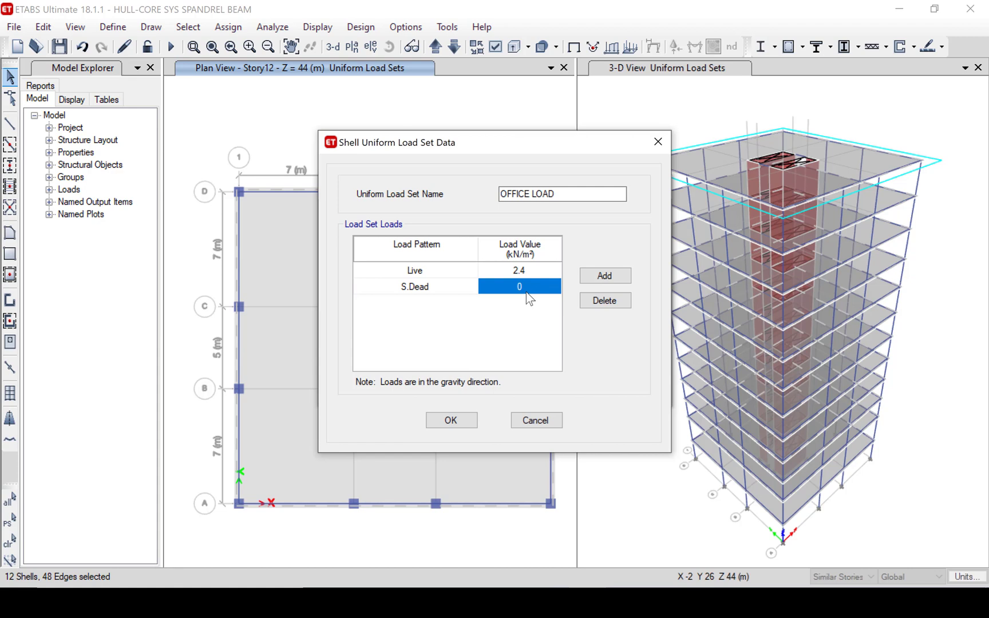
{"action": "key", "text": "BackSpace"}
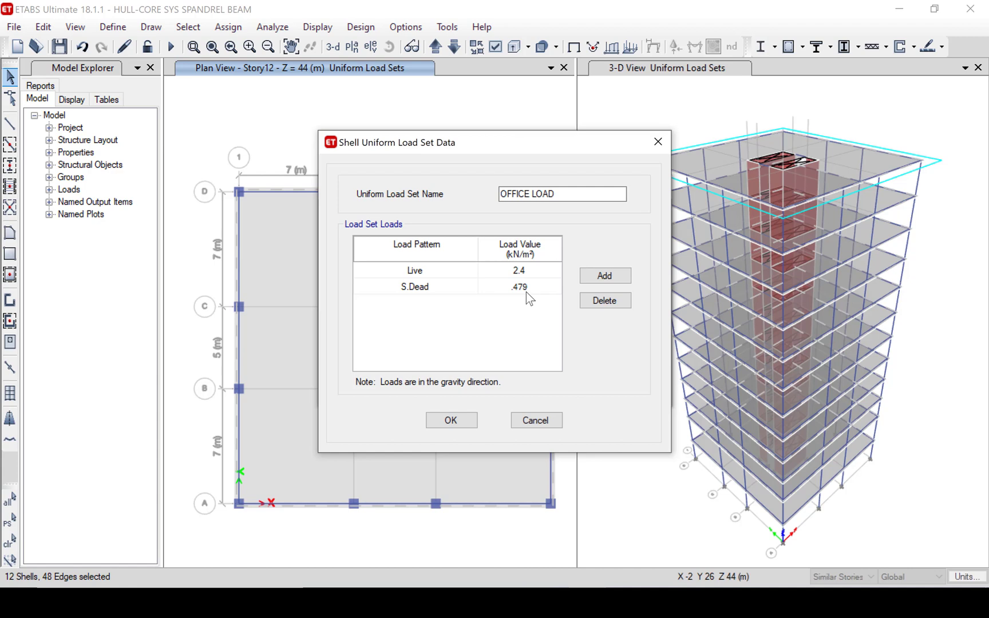
{"action": "left_click", "coordinate": [447, 418]}
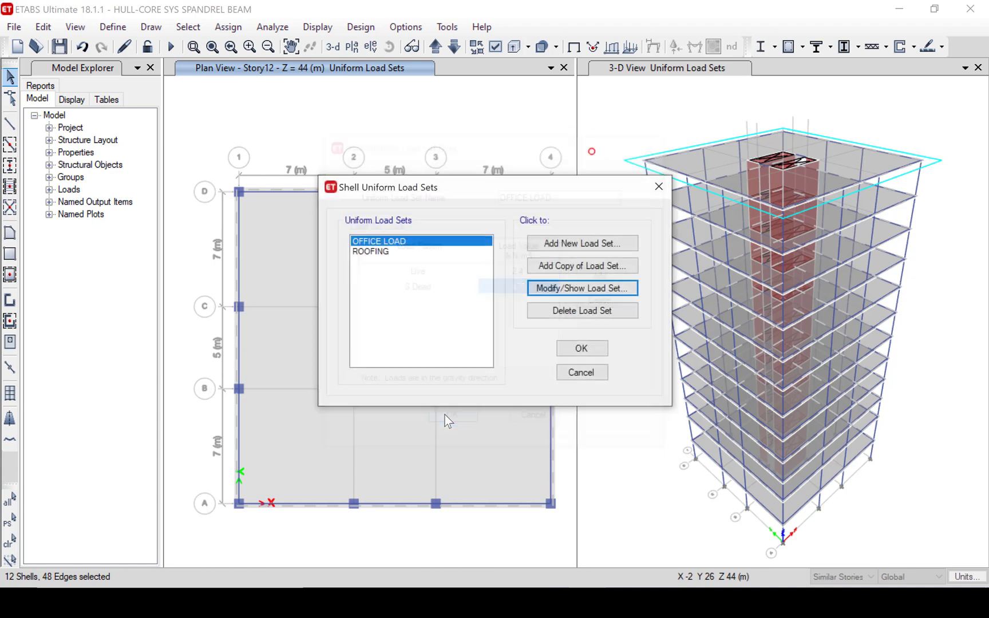
{"action": "left_click", "coordinate": [580, 349]}
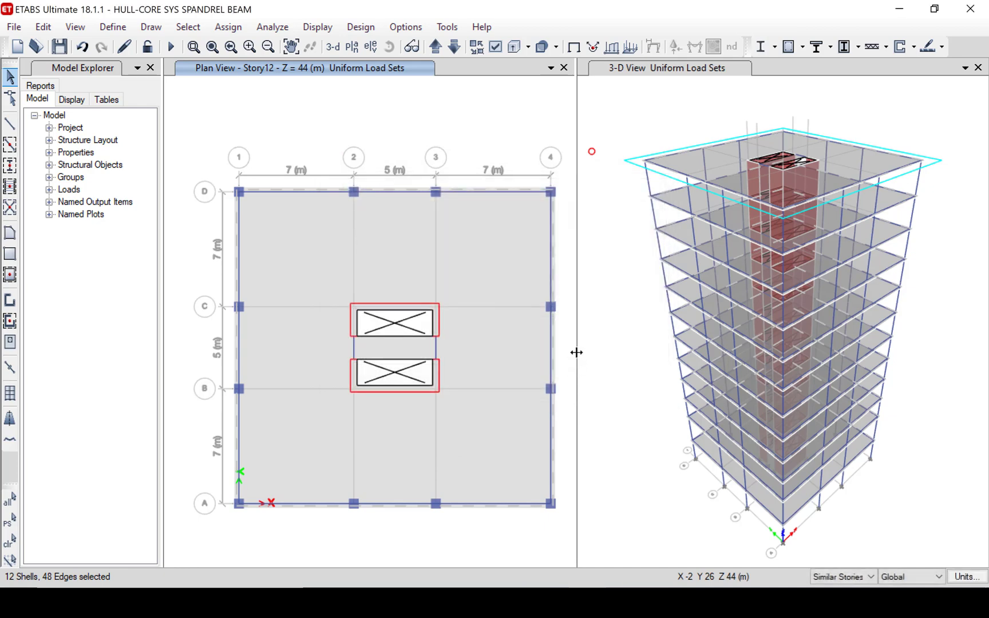
Assign the OFFICE LOAD uniform load set to the selected floor slabs and check the loads of the Story12 slab
{"action": "left_click", "coordinate": [228, 27]}
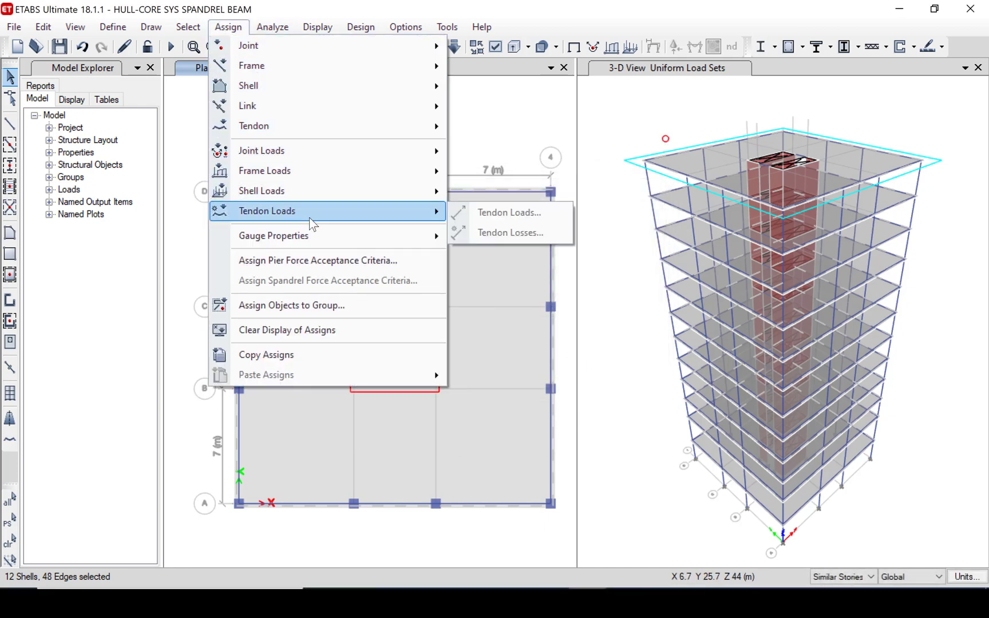
{"action": "mouse_move", "coordinate": [290, 181]}
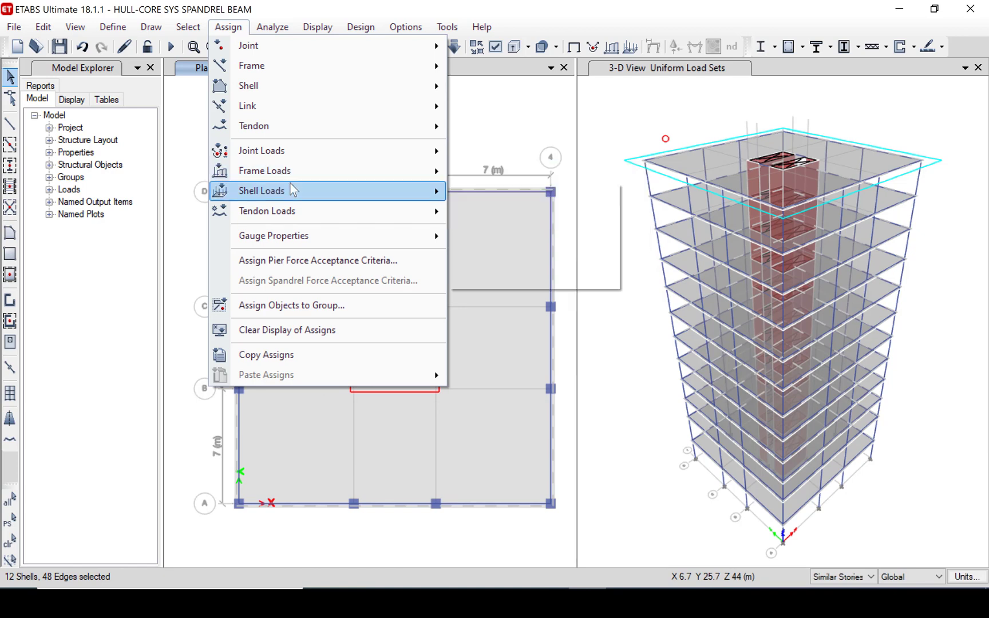
{"action": "left_click", "coordinate": [479, 193]}
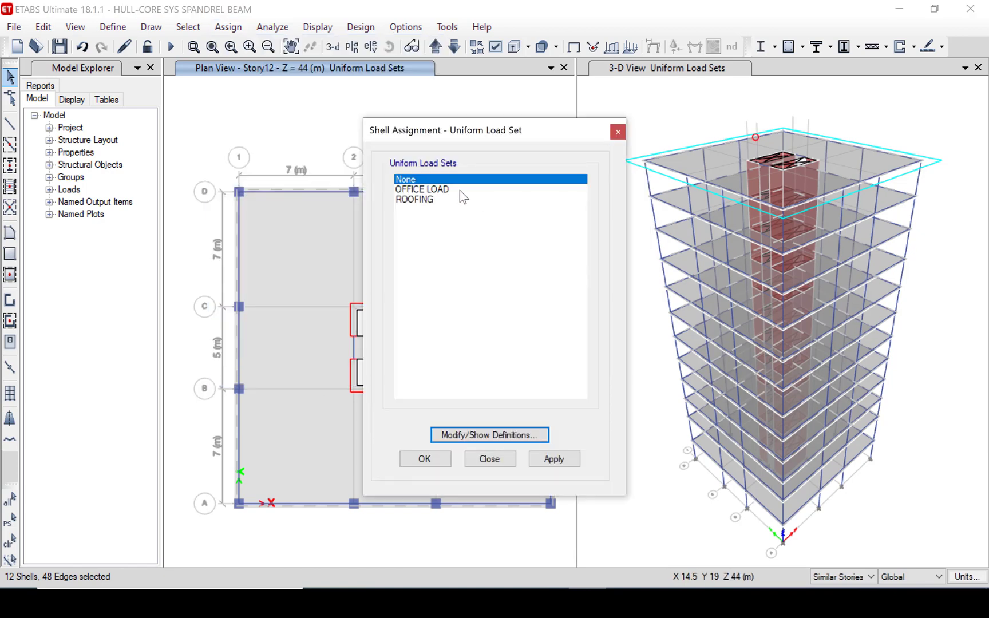
{"action": "left_click", "coordinate": [479, 191]}
{"action": "left_click", "coordinate": [554, 457]}
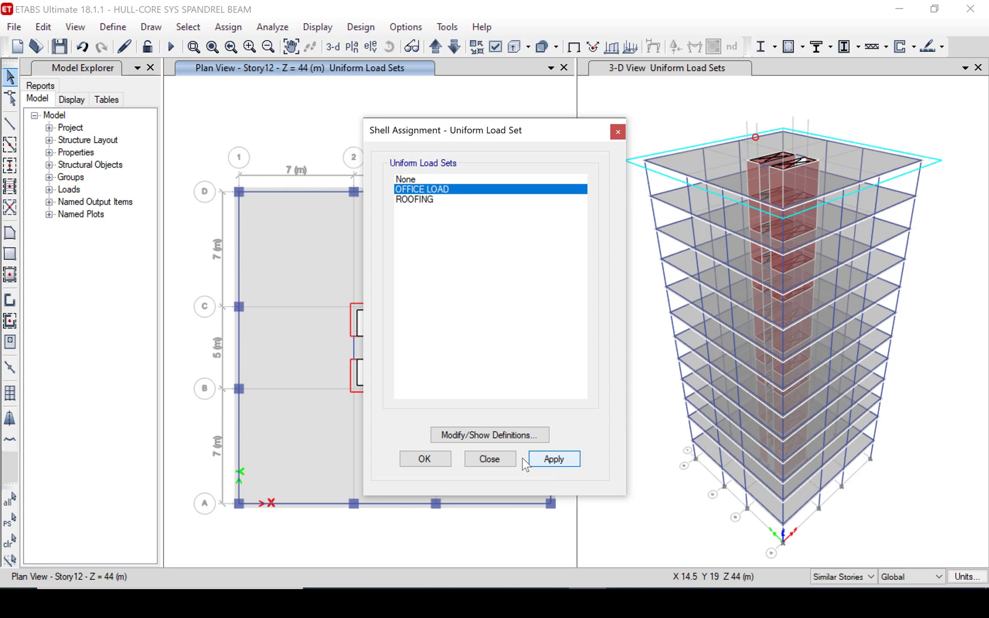
{"action": "left_click", "coordinate": [490, 459]}
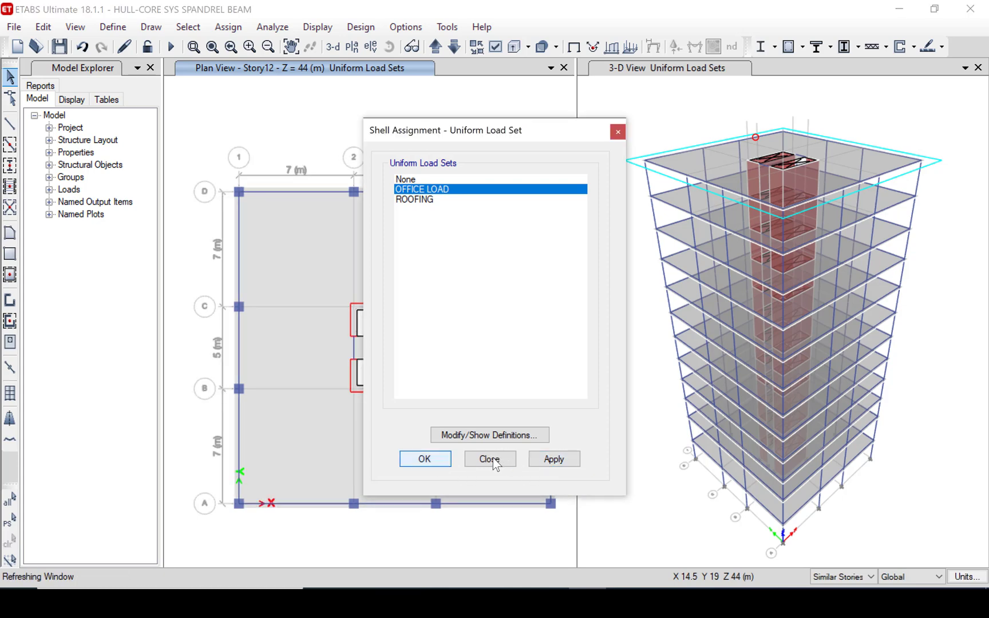
{"action": "right_click", "coordinate": [470, 269]}
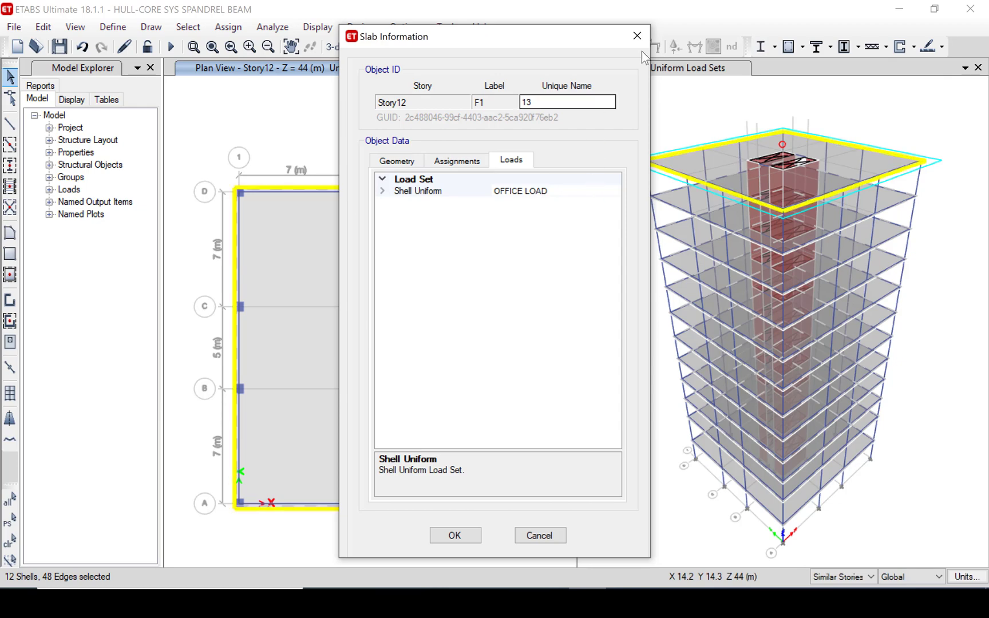
{"action": "left_click", "coordinate": [637, 35]}
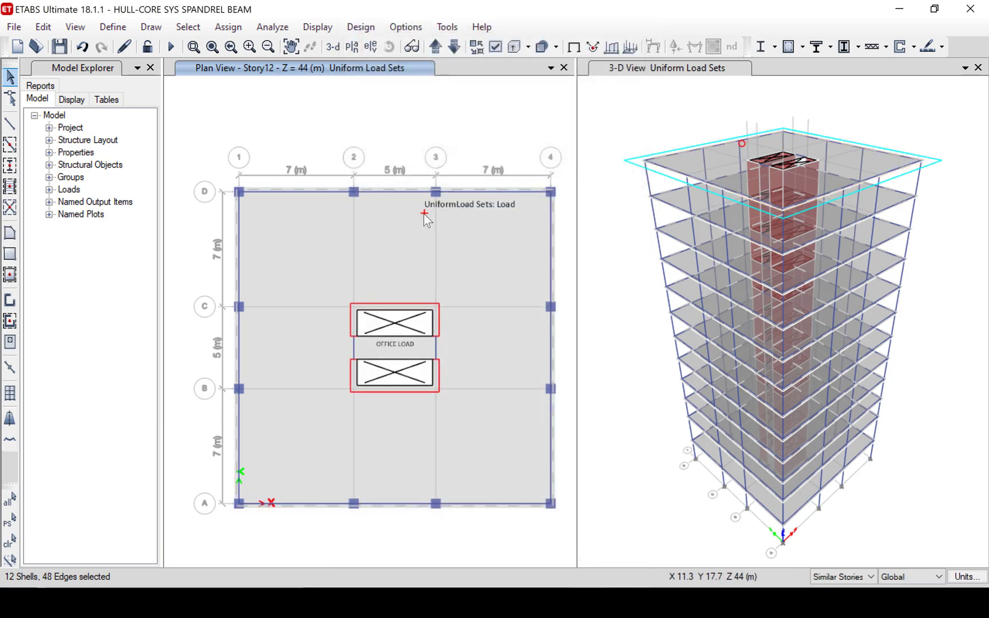
Set the preset P-Delta method to Iterative - Based on Loads and add the S.Dead load pattern with a scale factor of 1
{"action": "left_click", "coordinate": [118, 28]}
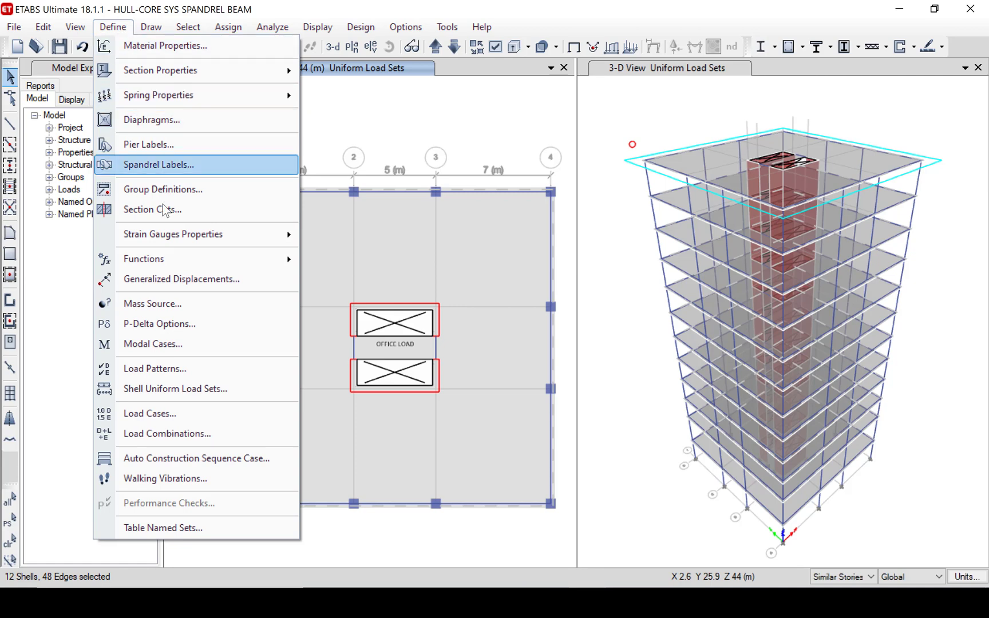
{"action": "left_click", "coordinate": [159, 325]}
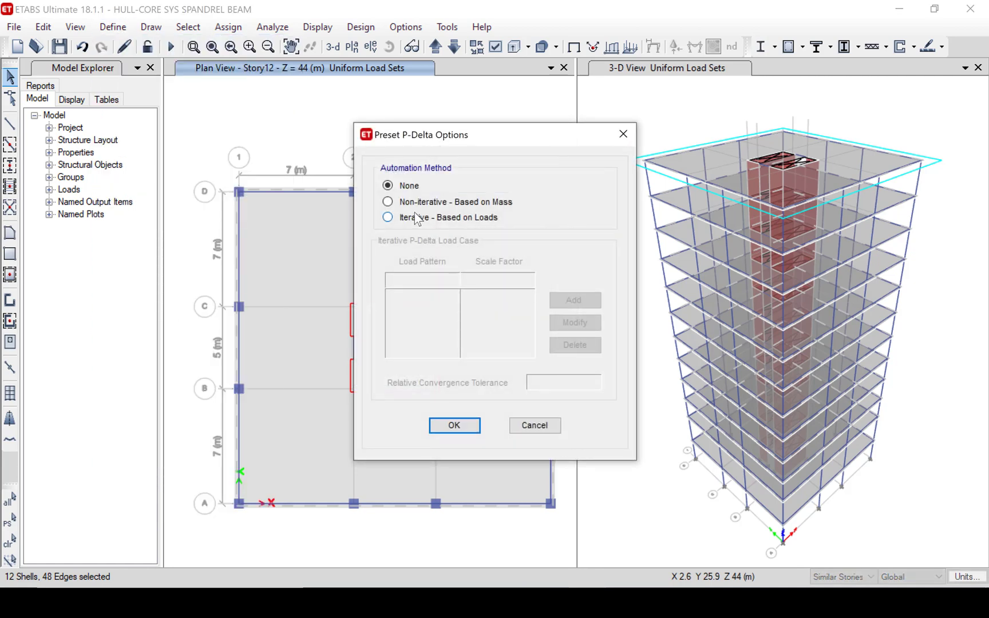
{"action": "left_click", "coordinate": [415, 218]}
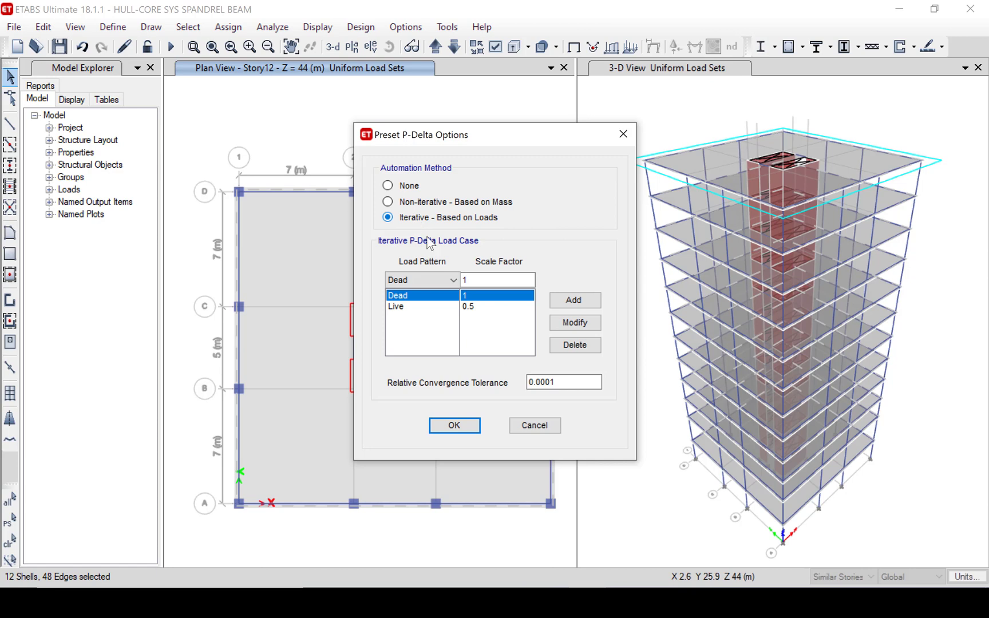
{"action": "left_click", "coordinate": [473, 280]}
{"action": "left_click", "coordinate": [574, 300]}
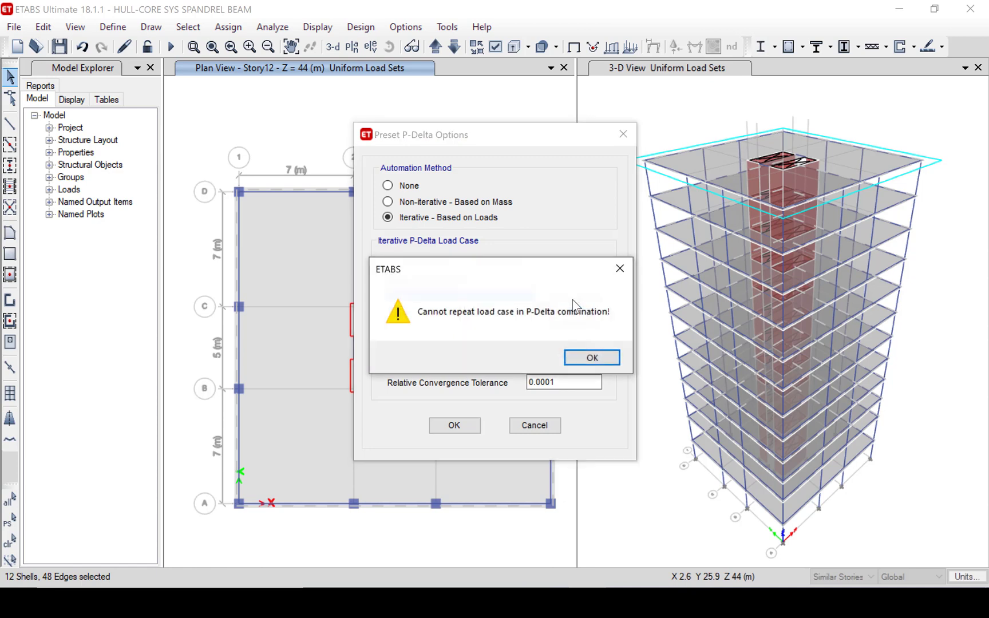
{"action": "left_click", "coordinate": [622, 270]}
{"action": "left_click", "coordinate": [424, 280]}
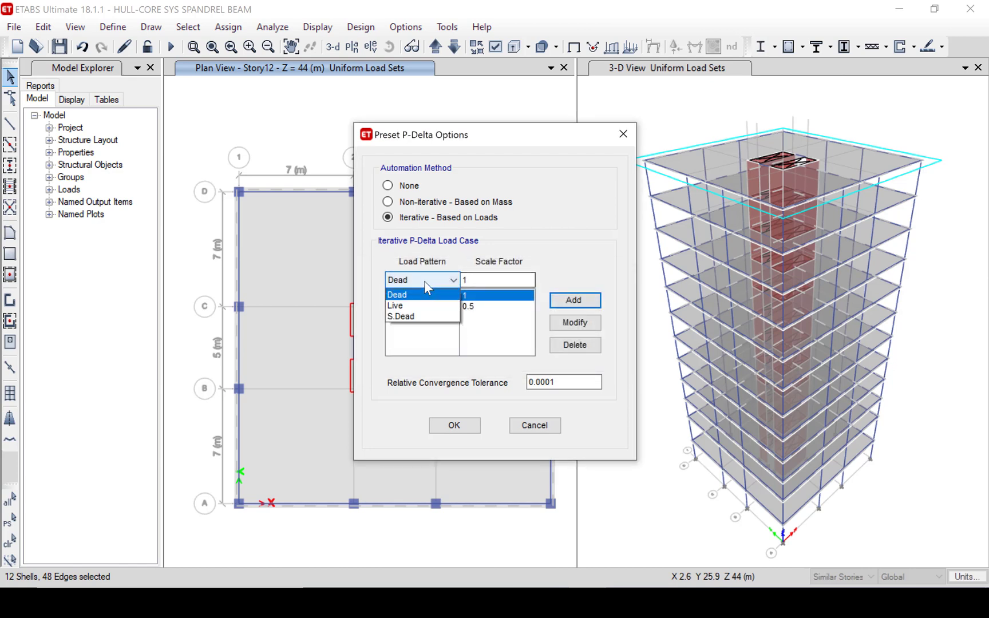
{"action": "left_click", "coordinate": [409, 316]}
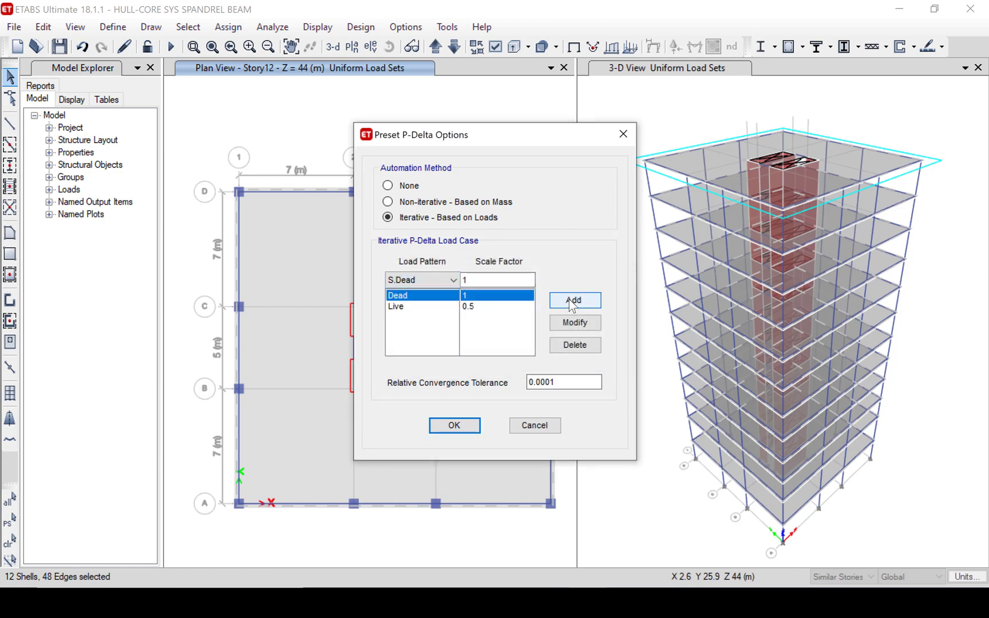
{"action": "left_click", "coordinate": [569, 299]}
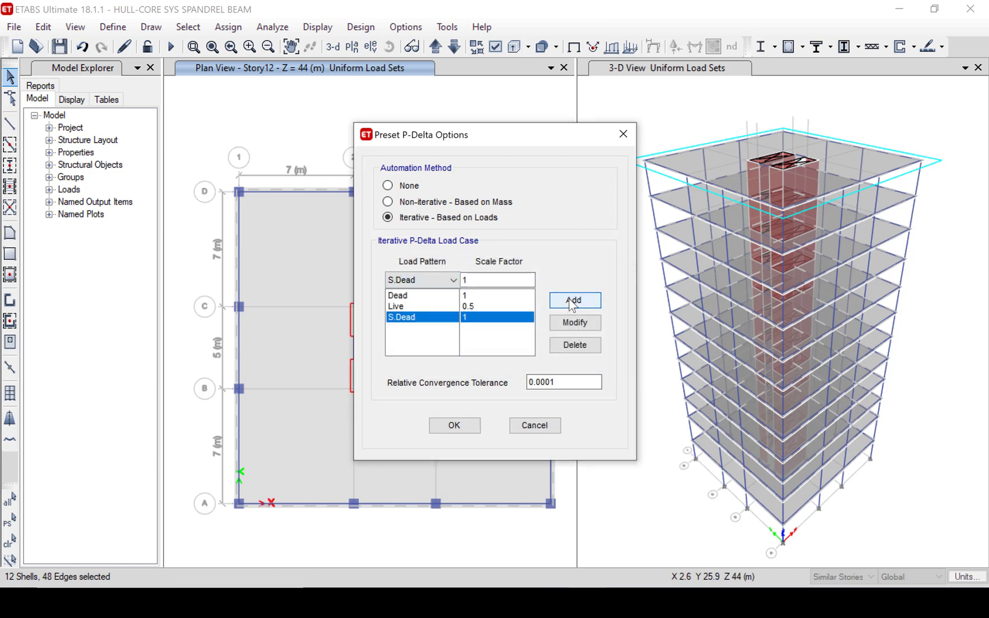
{"action": "left_click", "coordinate": [455, 425]}
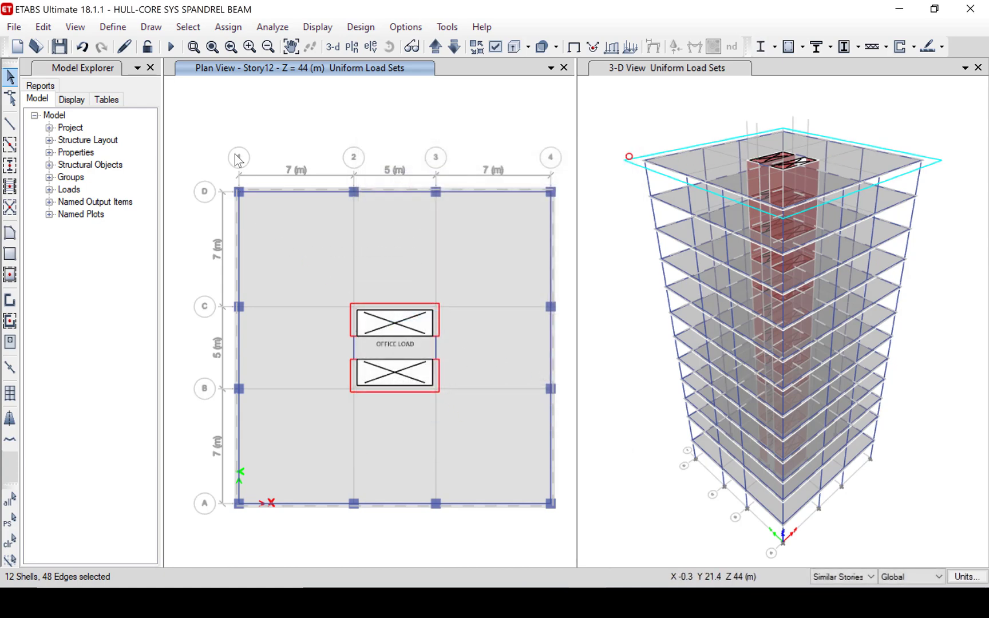
Review the P-Delta setting and applied loads of the Dead load case
{"action": "left_click", "coordinate": [120, 29]}
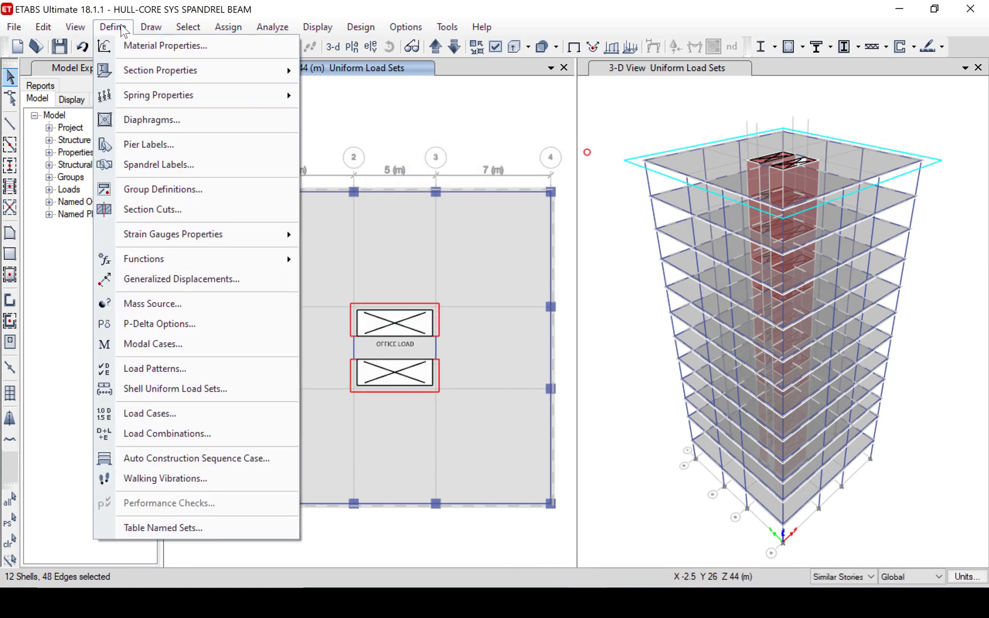
{"action": "left_click", "coordinate": [171, 408]}
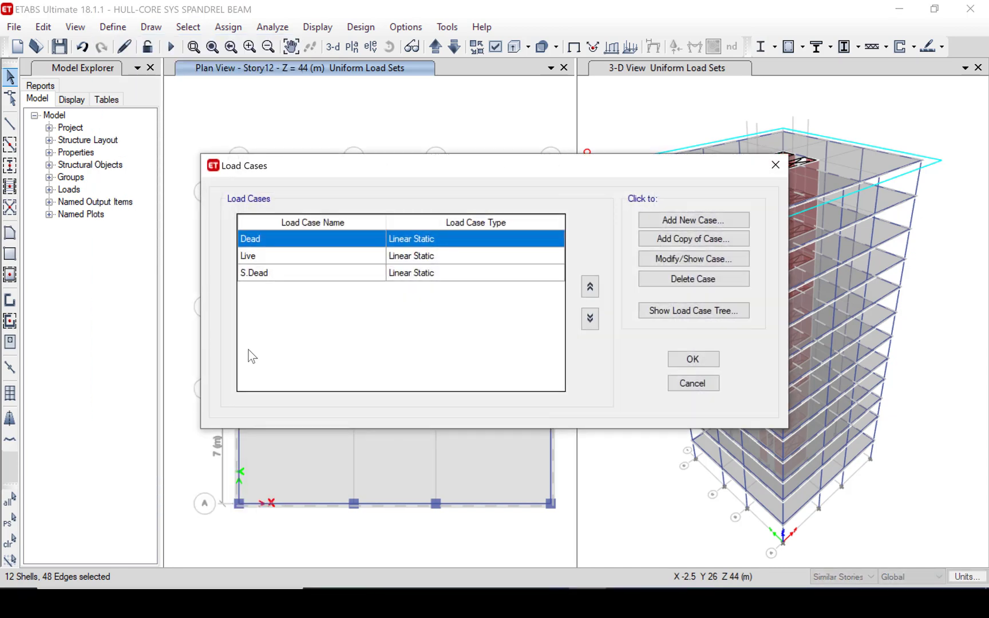
{"action": "left_click", "coordinate": [702, 261]}
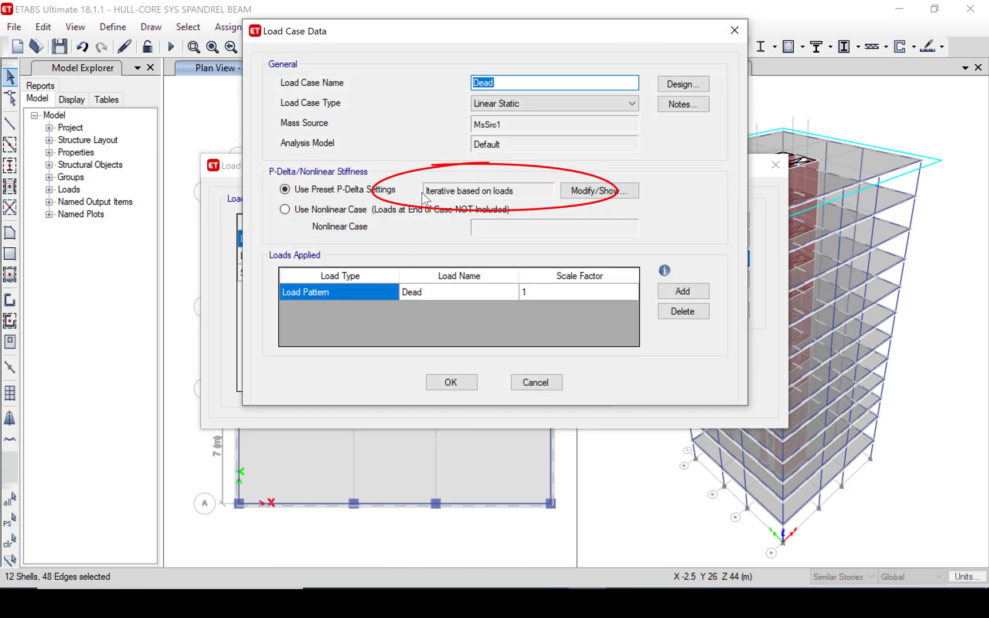
{"action": "left_click", "coordinate": [450, 382]}
{"action": "left_click", "coordinate": [695, 358]}
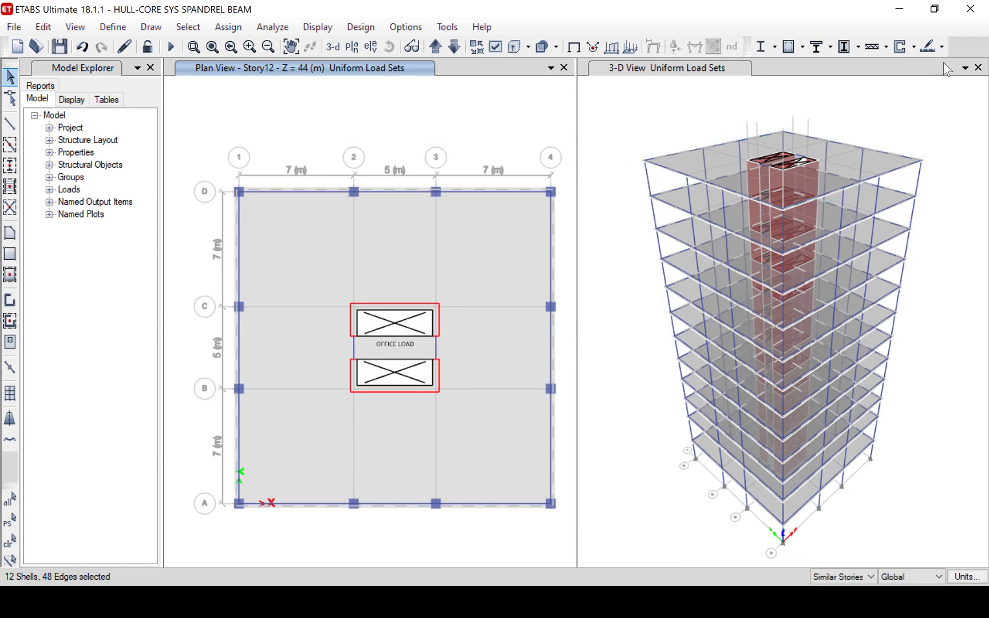
Close the 3-D view and clear the uniform load set display from the Story12 plan
{"action": "left_click", "coordinate": [978, 67]}
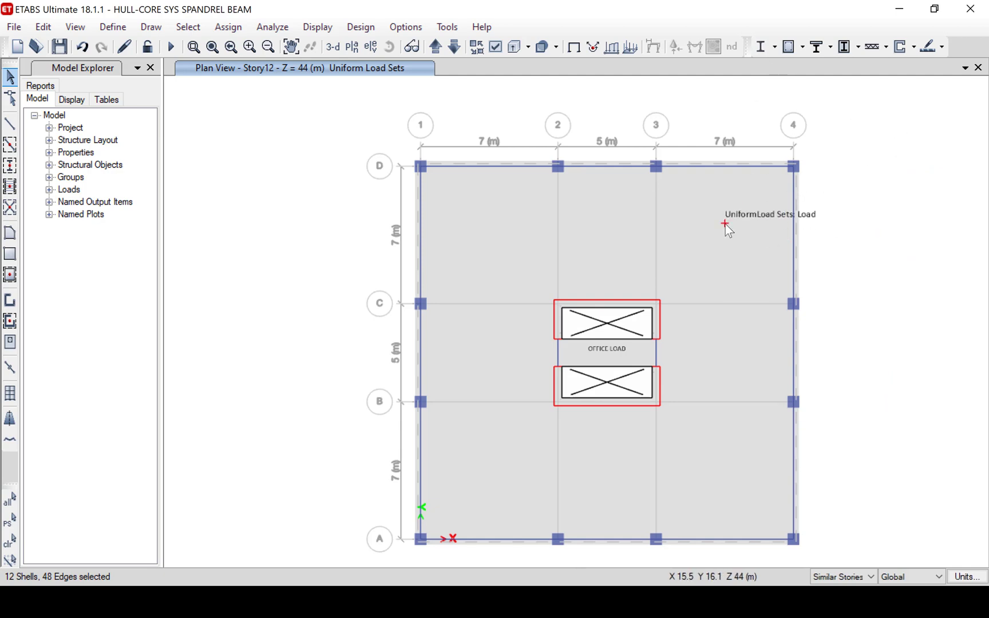
{"action": "left_click", "coordinate": [942, 47]}
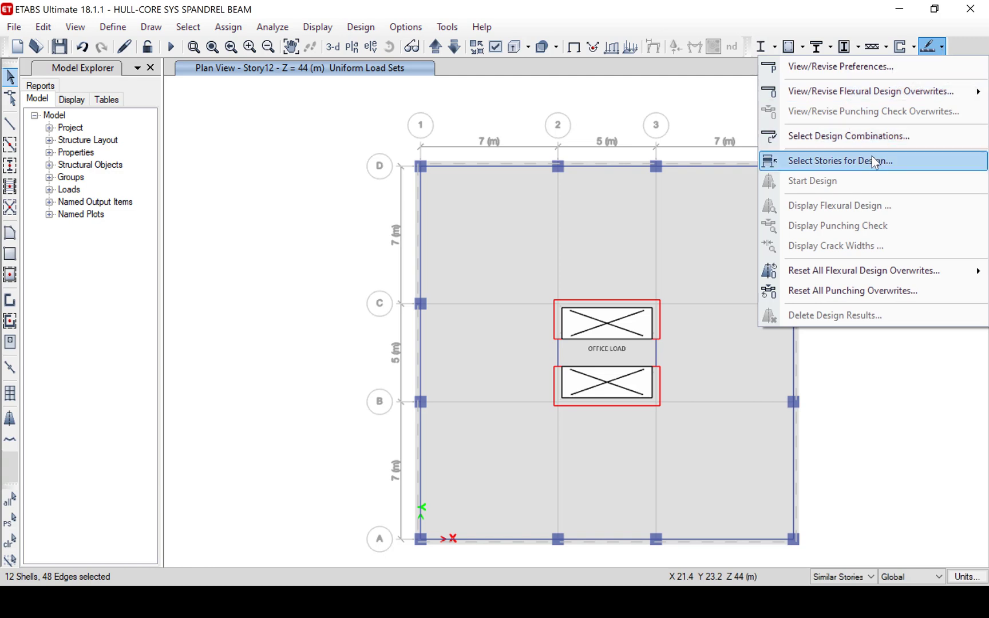
{"action": "mouse_move", "coordinate": [877, 93]}
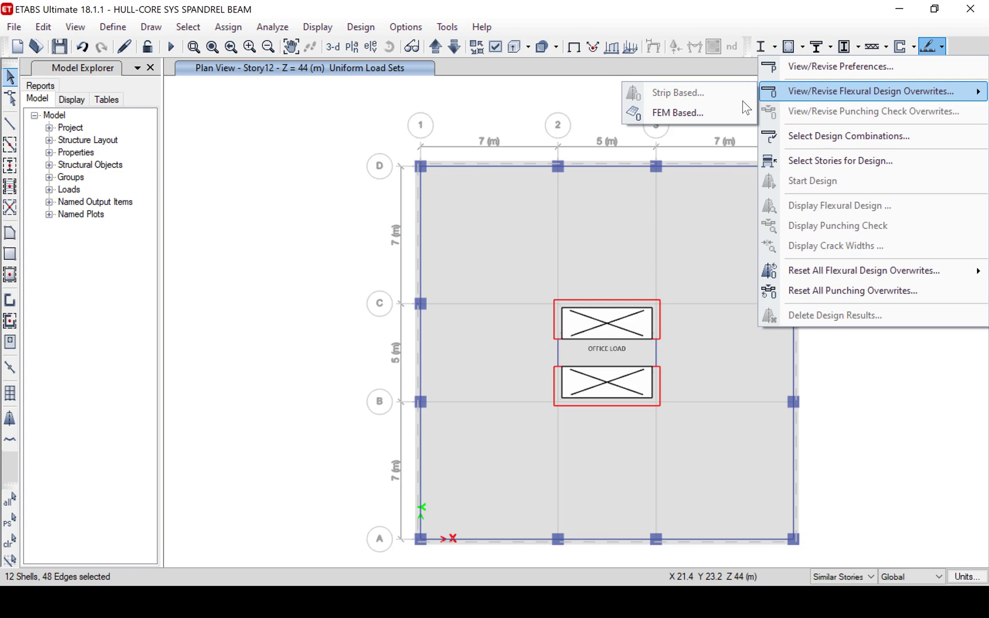
{"action": "left_click", "coordinate": [442, 201]}
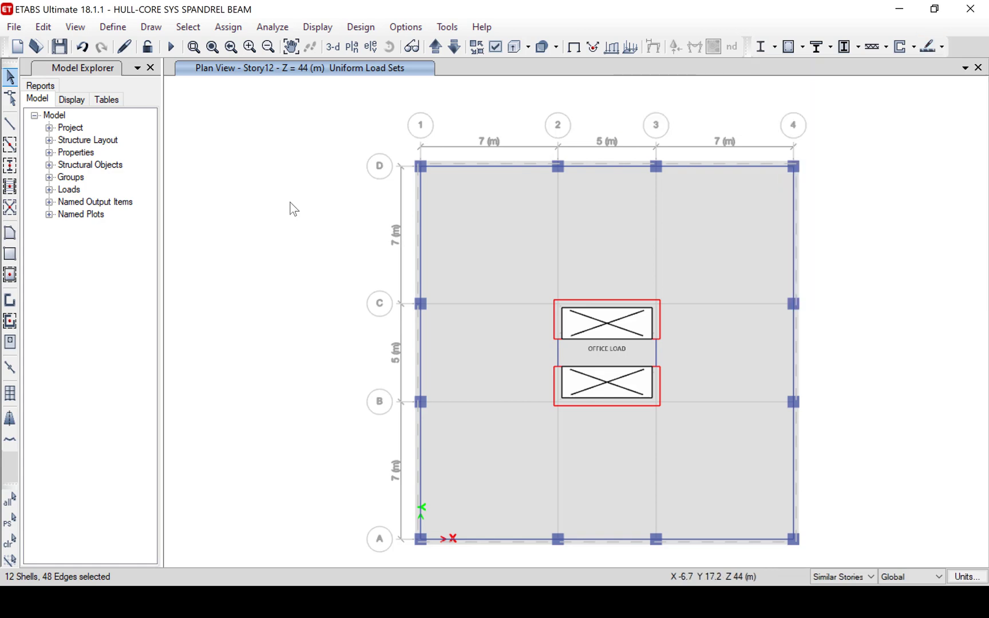
{"action": "key", "text": "F4"}
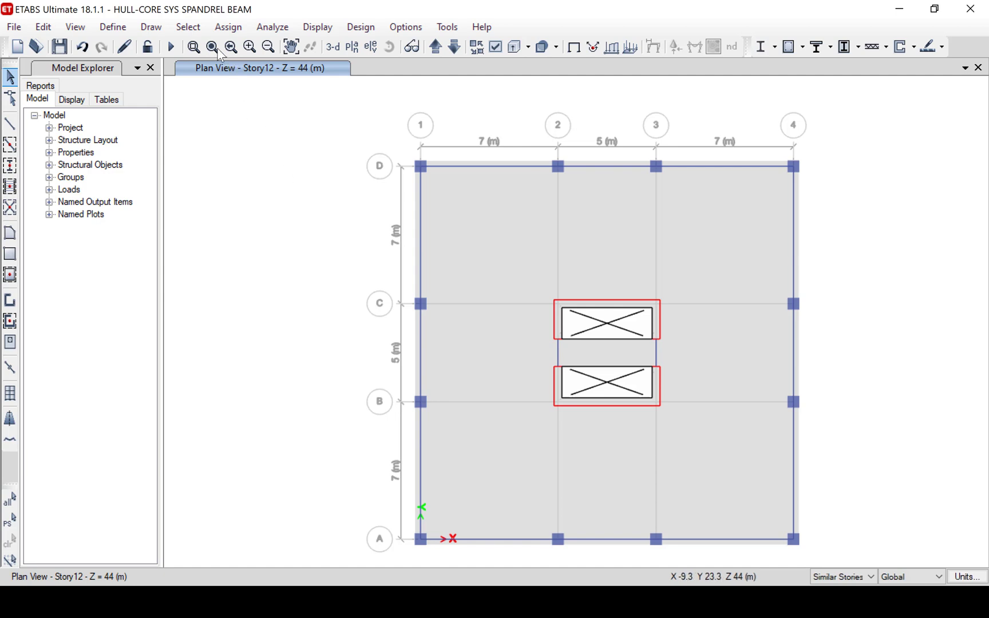
Draw a trial column design strip about 11.4 m long, parallel to X between grids C and D, and review its design data
{"action": "left_click", "coordinate": [161, 29]}
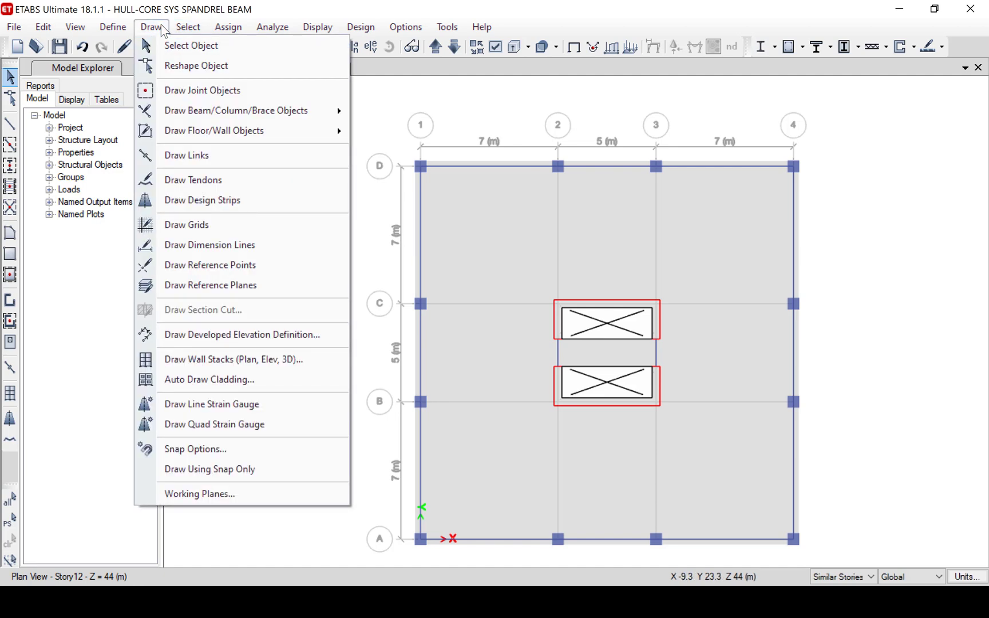
{"action": "left_click", "coordinate": [220, 202]}
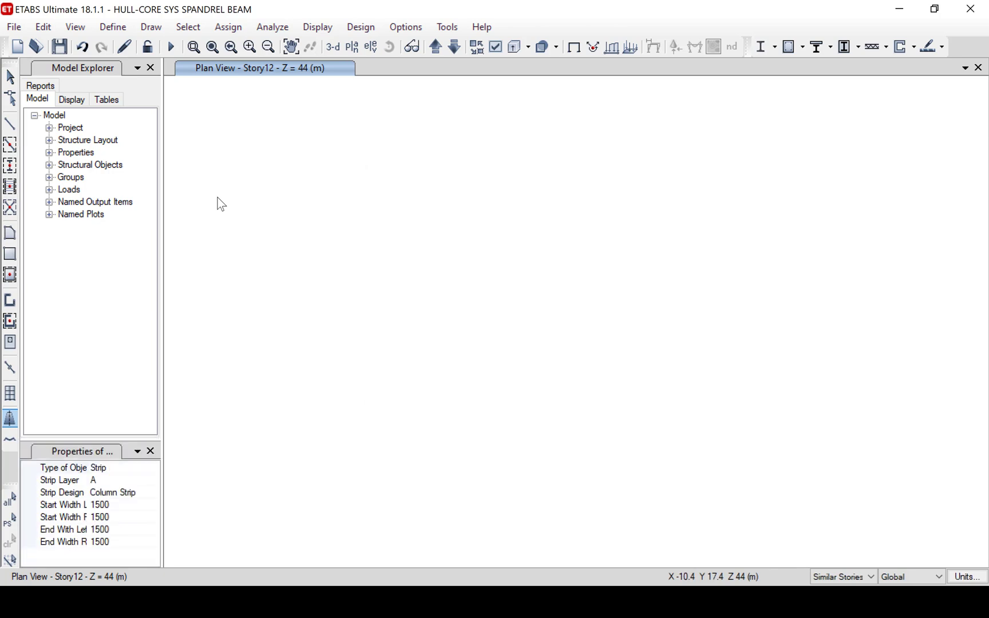
{"action": "left_click", "coordinate": [466, 236]}
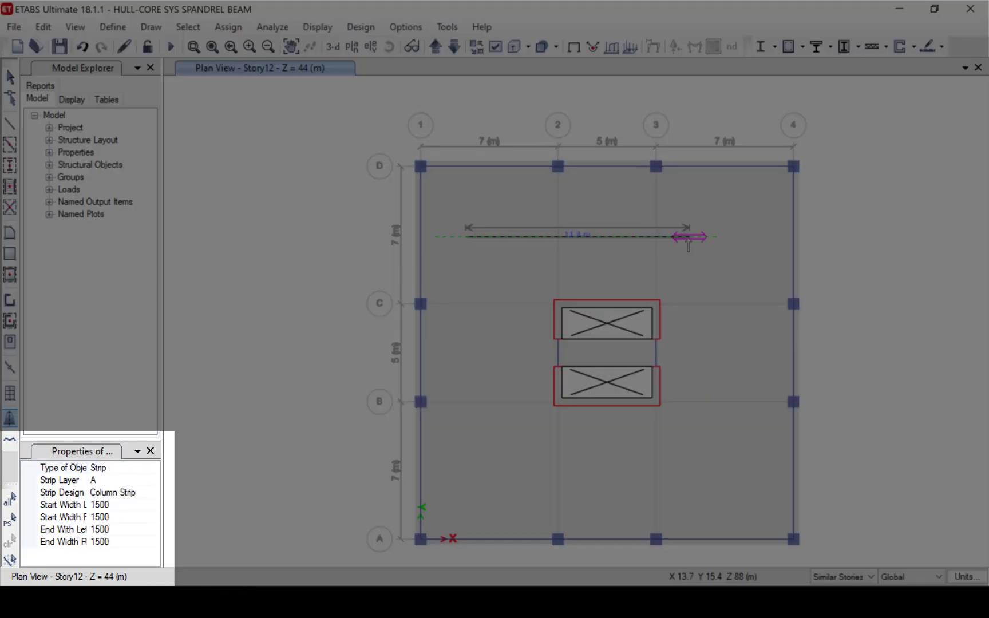
{"action": "left_click", "coordinate": [689, 236]}
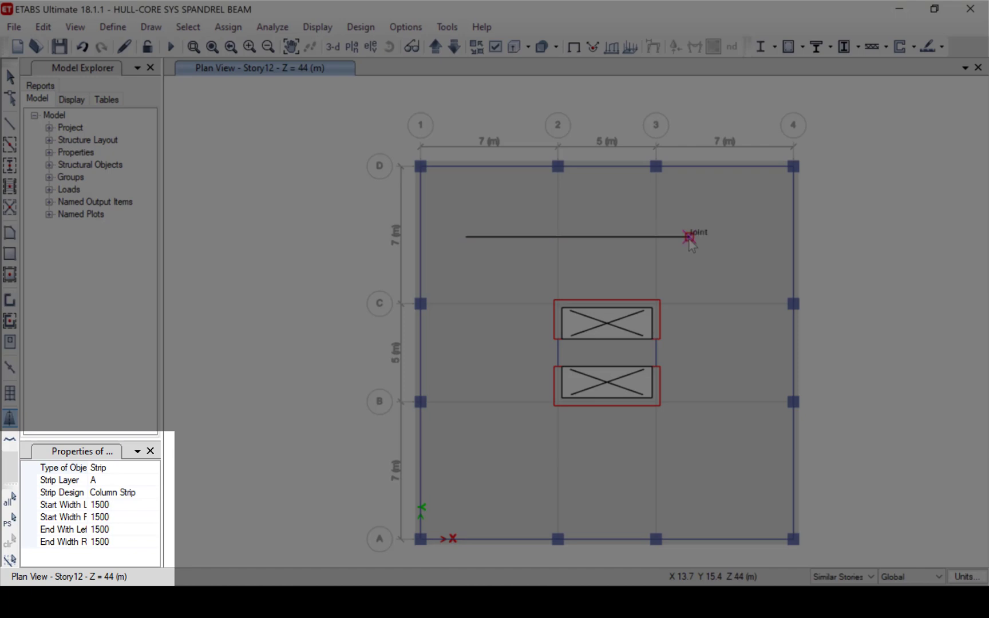
{"action": "key", "text": "Escape"}
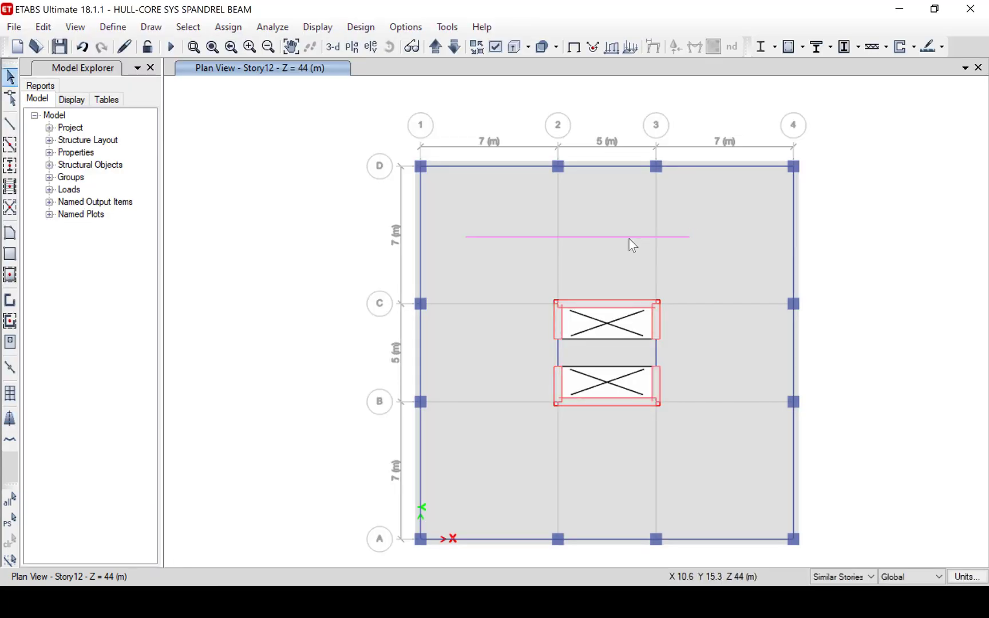
{"action": "right_click", "coordinate": [629, 240]}
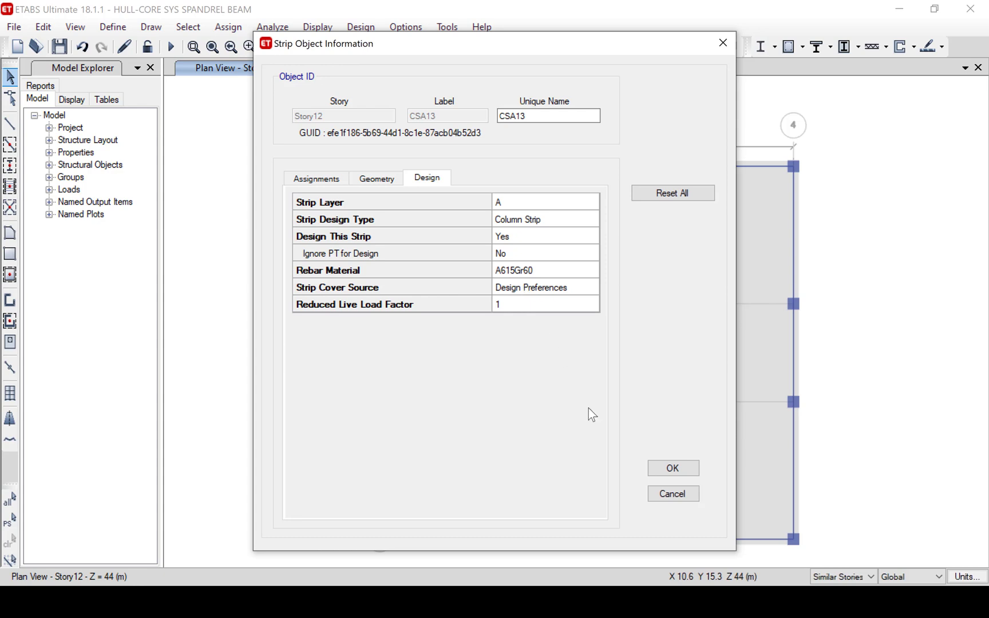
{"action": "left_click", "coordinate": [676, 495]}
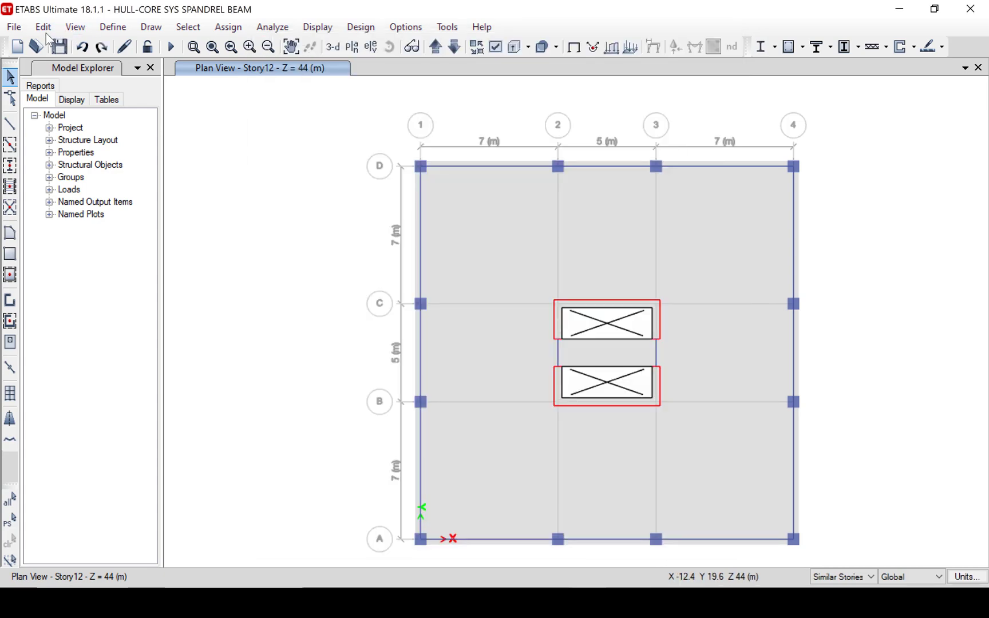
Set up design strips along the Cartesian grid lines of Story12 with middle strips included
{"action": "left_click", "coordinate": [45, 29]}
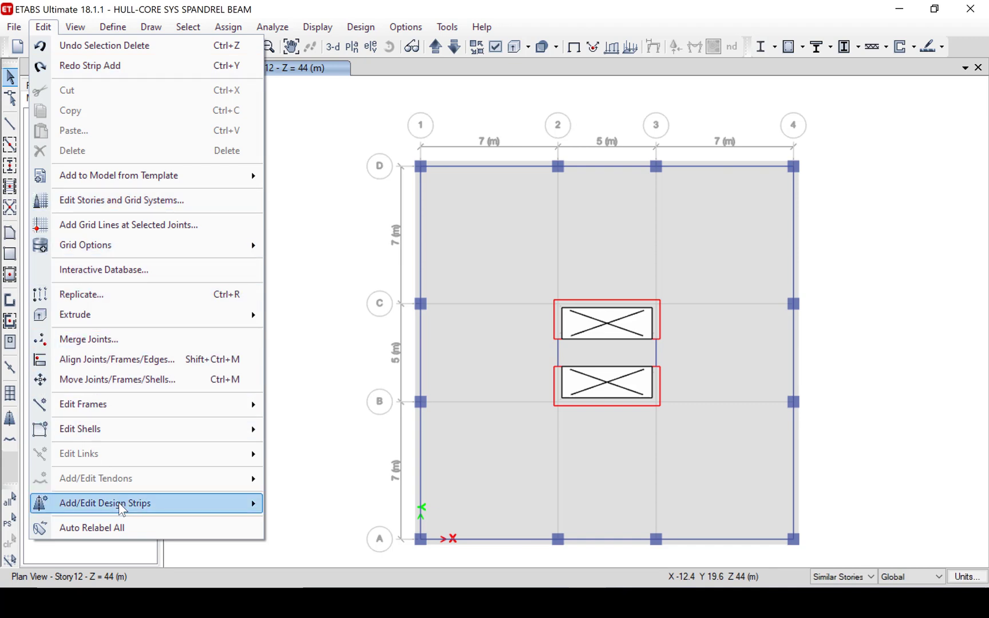
{"action": "mouse_move", "coordinate": [119, 504]}
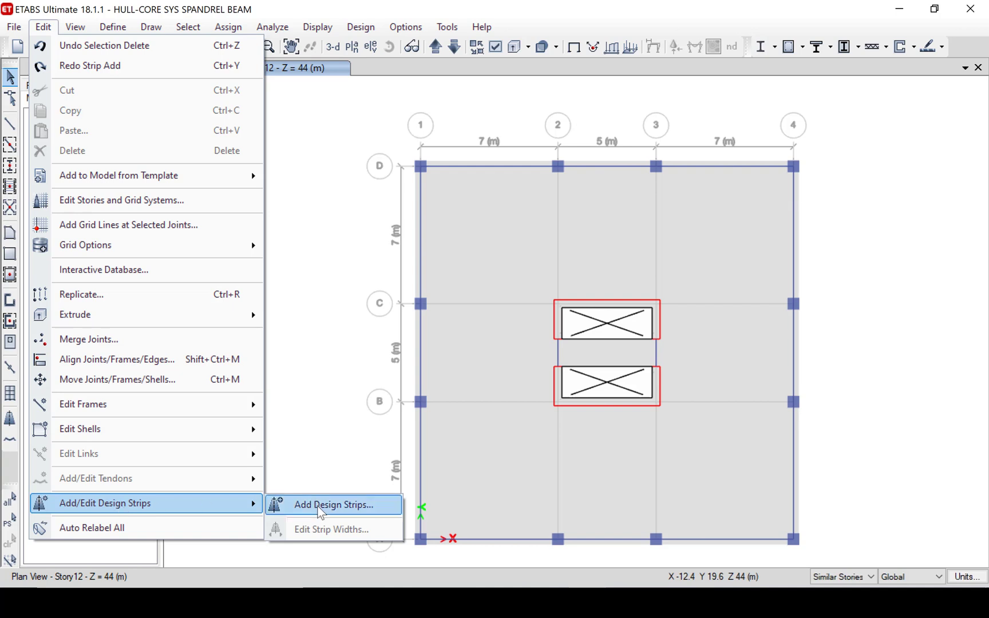
{"action": "left_click", "coordinate": [294, 505]}
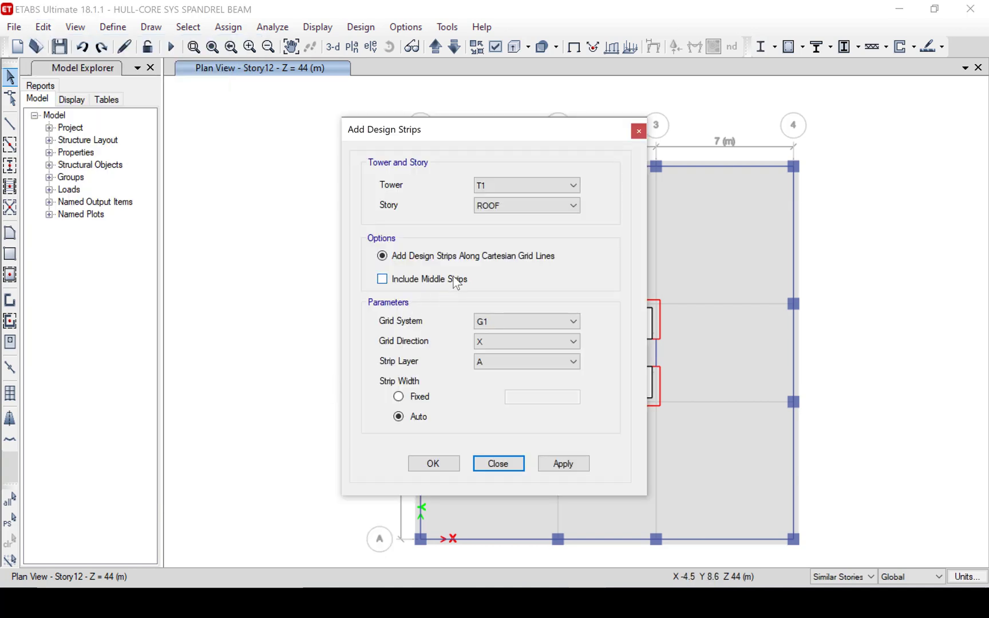
{"action": "left_click", "coordinate": [503, 205]}
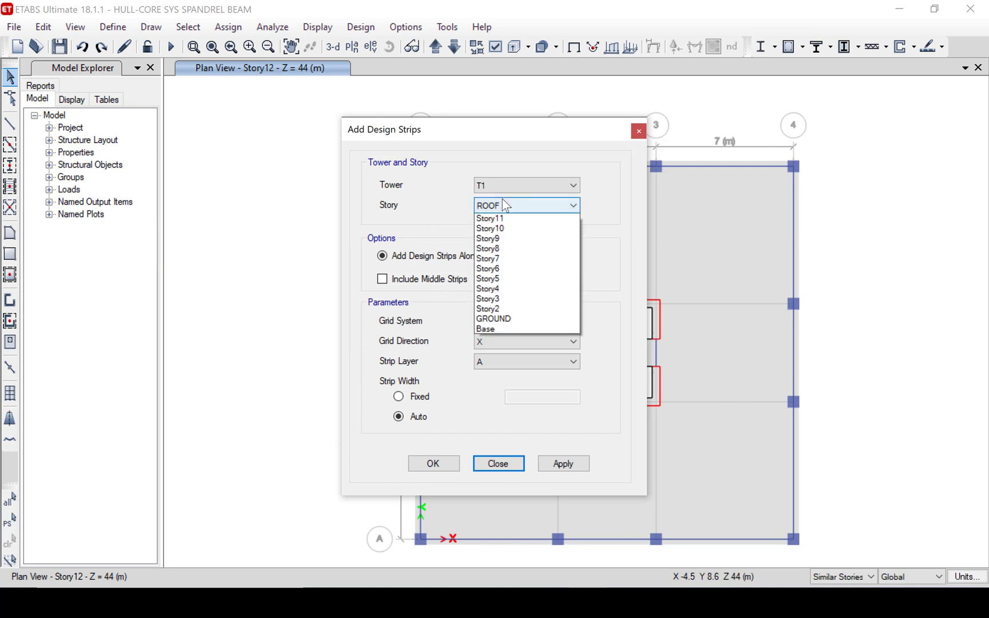
{"action": "left_click", "coordinate": [503, 228]}
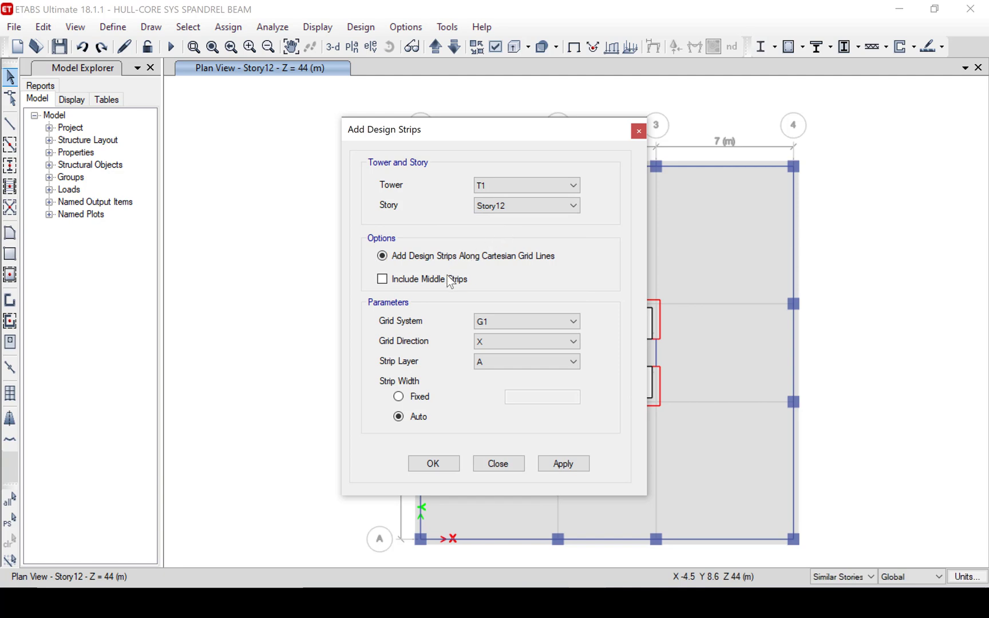
{"action": "left_click", "coordinate": [382, 280]}
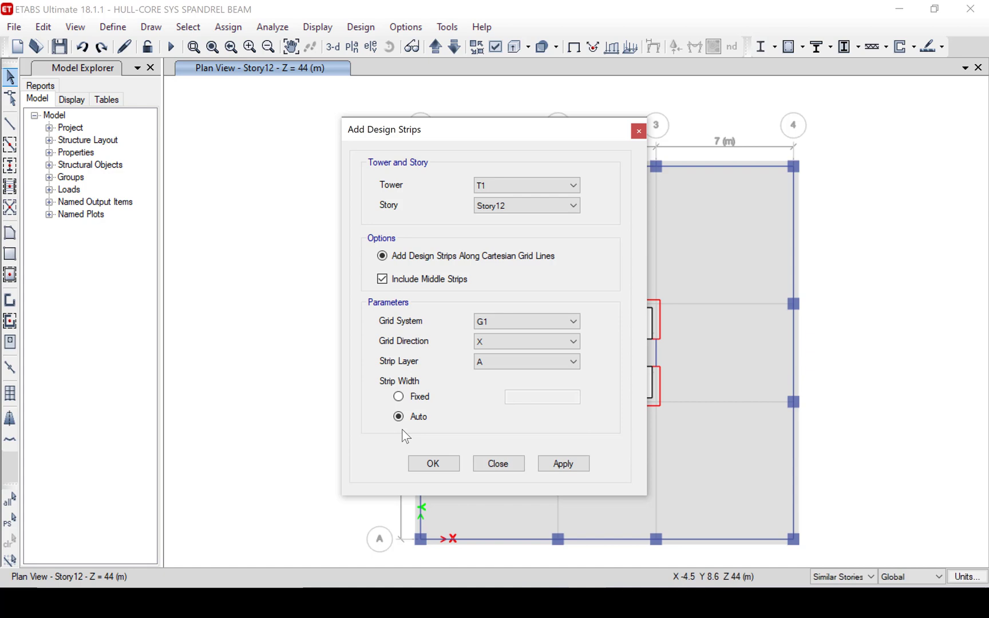
Add auto-width layer A strips in the X grid direction, plus the crossing layer B strips in the other direction
{"action": "left_click_drag", "start_coordinate": [468, 141], "coordinate": [204, 163]}
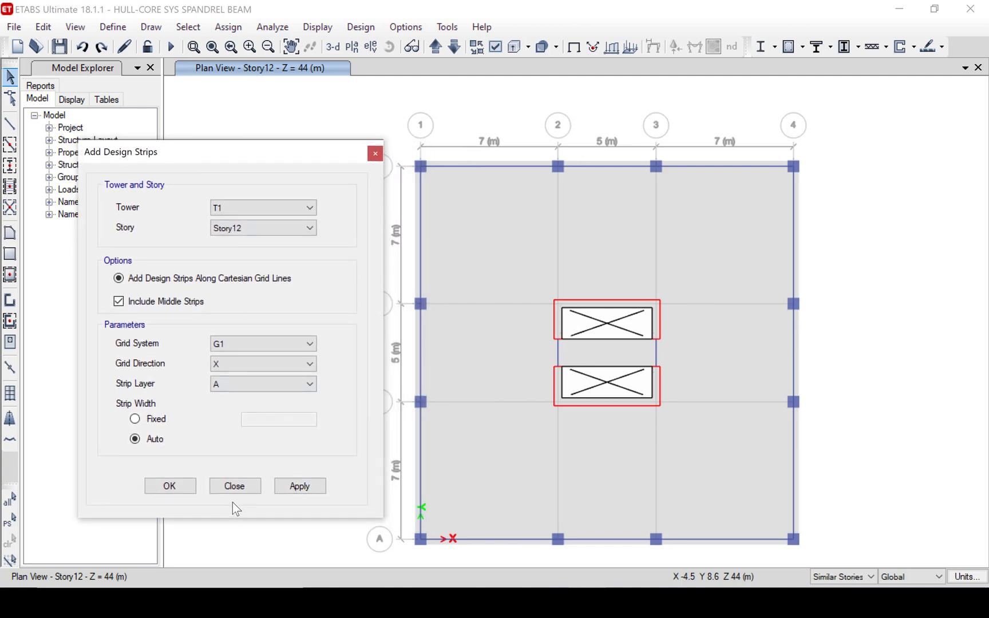
{"action": "left_click", "coordinate": [296, 487]}
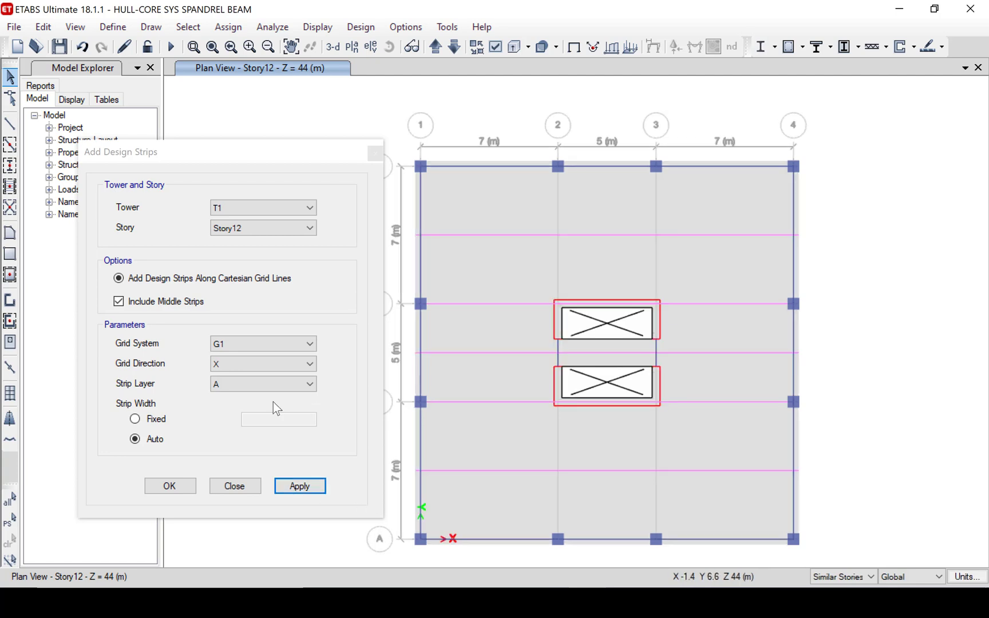
{"action": "left_click", "coordinate": [282, 363]}
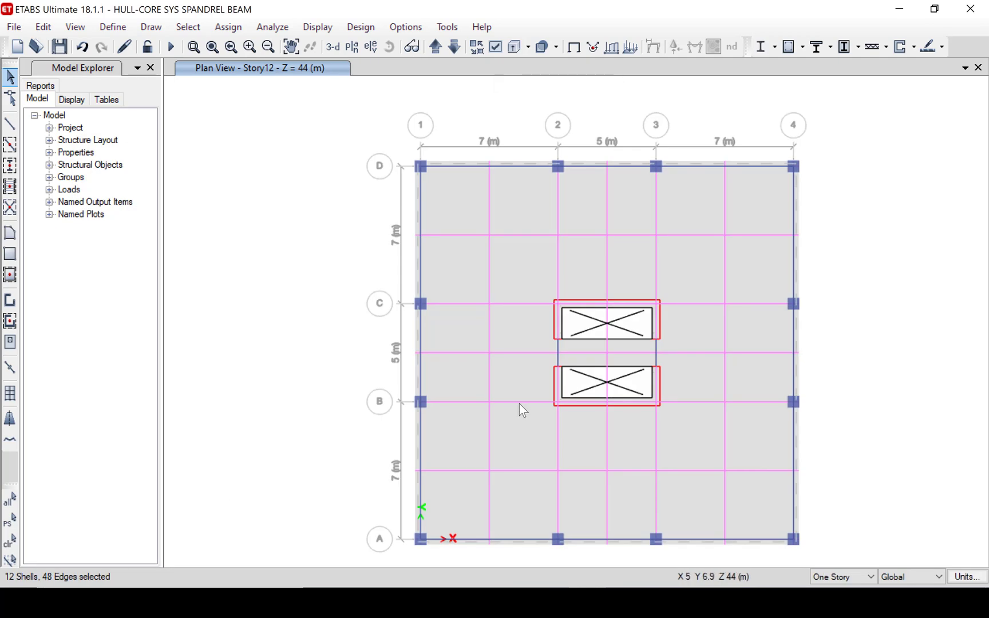
Review the design data and geometry widths of the column strip along grid B on Story12
{"action": "right_click", "coordinate": [519, 404]}
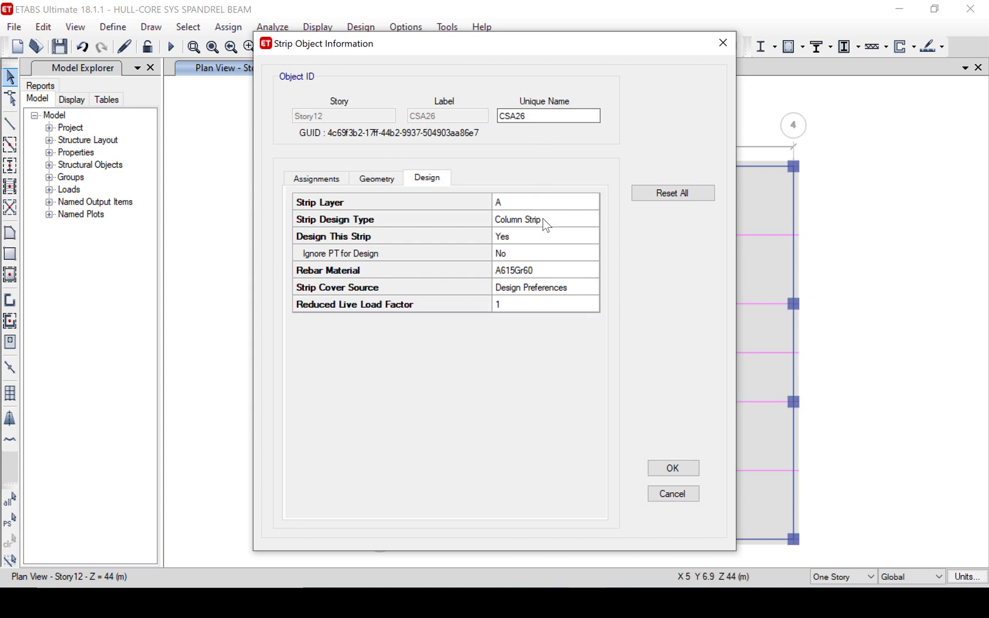
{"action": "left_click", "coordinate": [387, 180]}
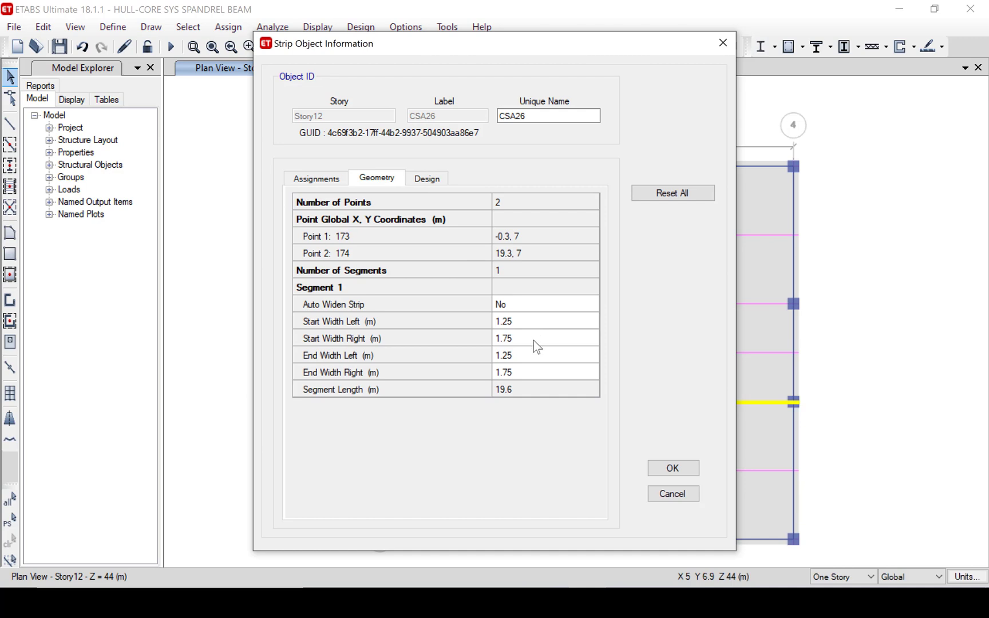
{"action": "left_click", "coordinate": [672, 498]}
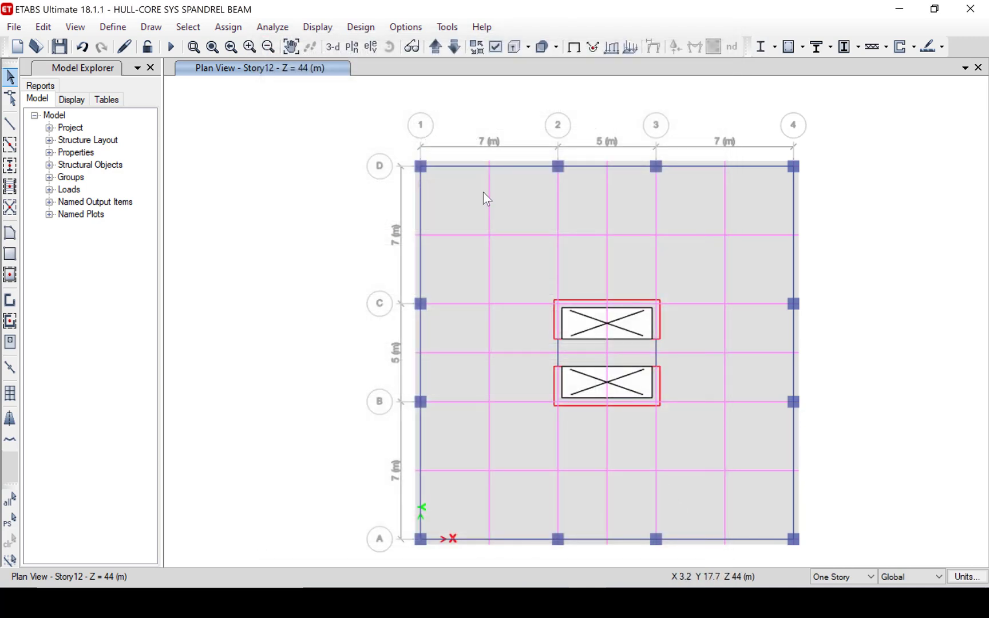
Hide design strip layer B and display the strip widths of layer A on the Story12 plan
{"action": "left_click", "coordinate": [495, 46]}
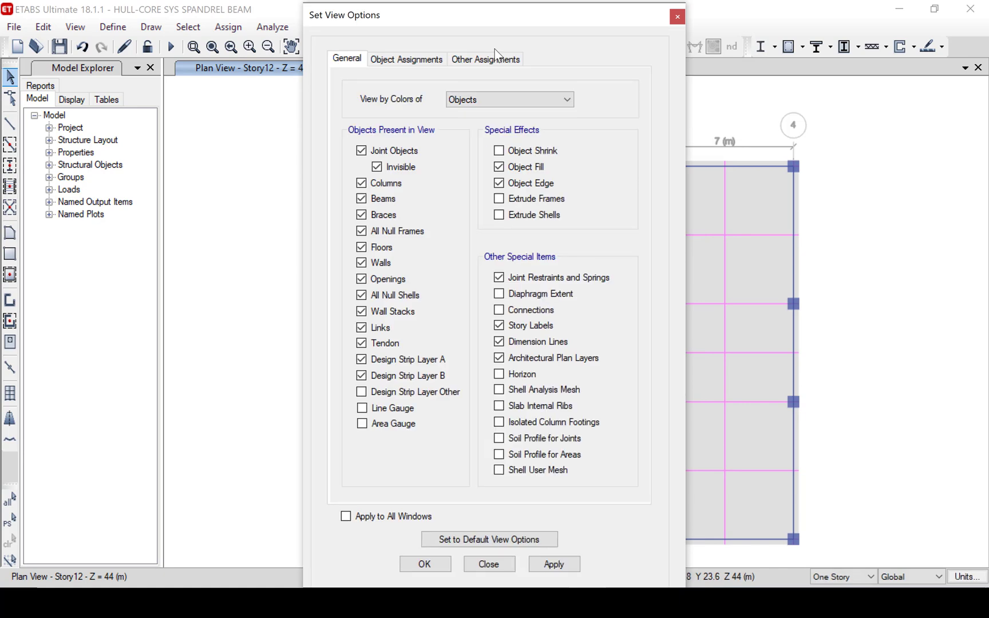
{"action": "left_click_drag", "start_coordinate": [441, 14], "coordinate": [159, 84]}
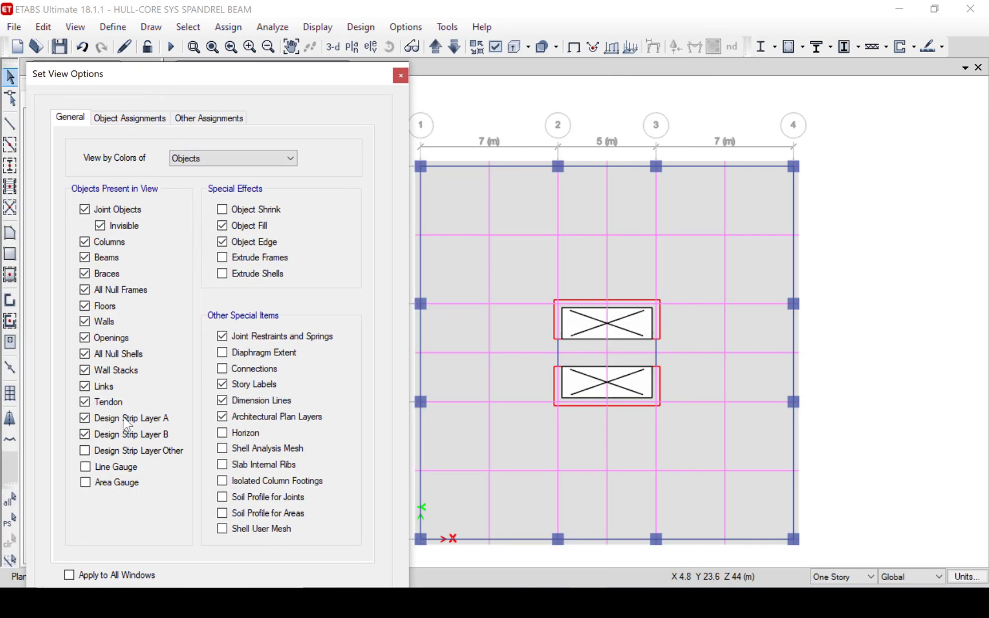
{"action": "left_click", "coordinate": [84, 434]}
{"action": "left_click", "coordinate": [223, 121]}
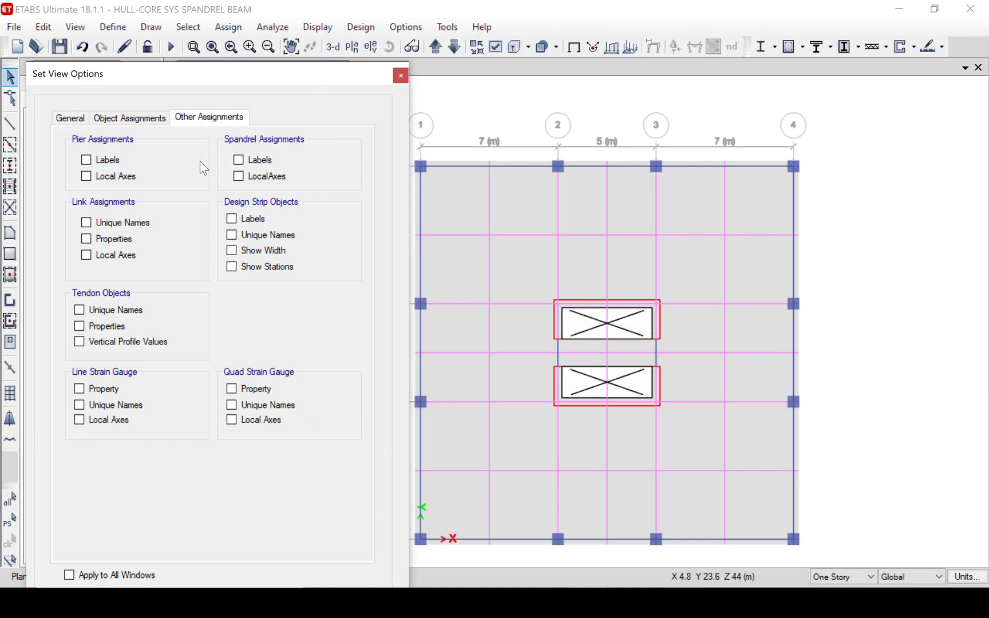
{"action": "left_click", "coordinate": [232, 251]}
{"action": "left_click_drag", "start_coordinate": [215, 75], "coordinate": [195, 26]}
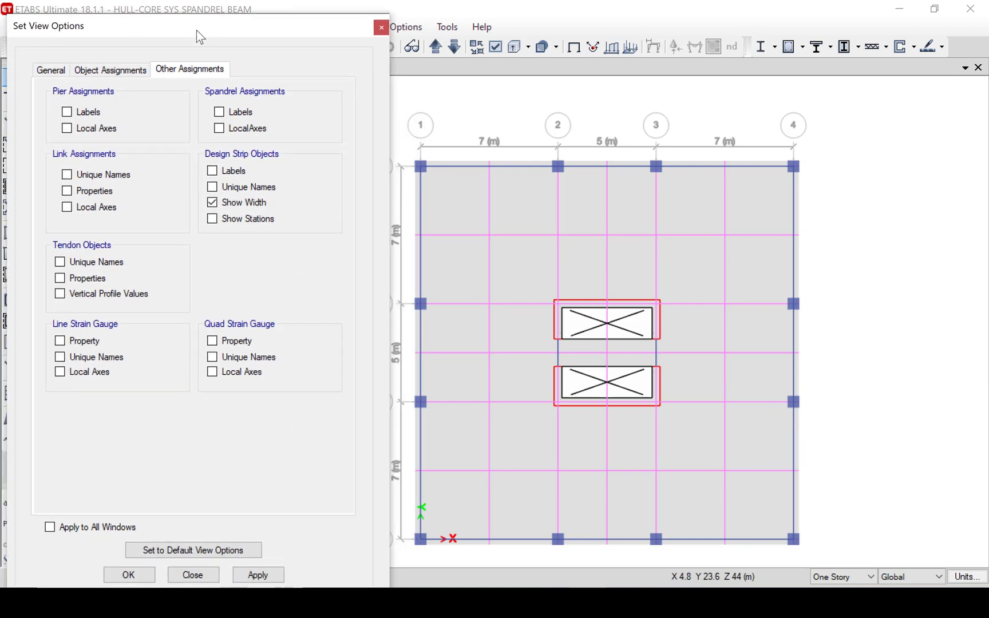
{"action": "left_click", "coordinate": [257, 581]}
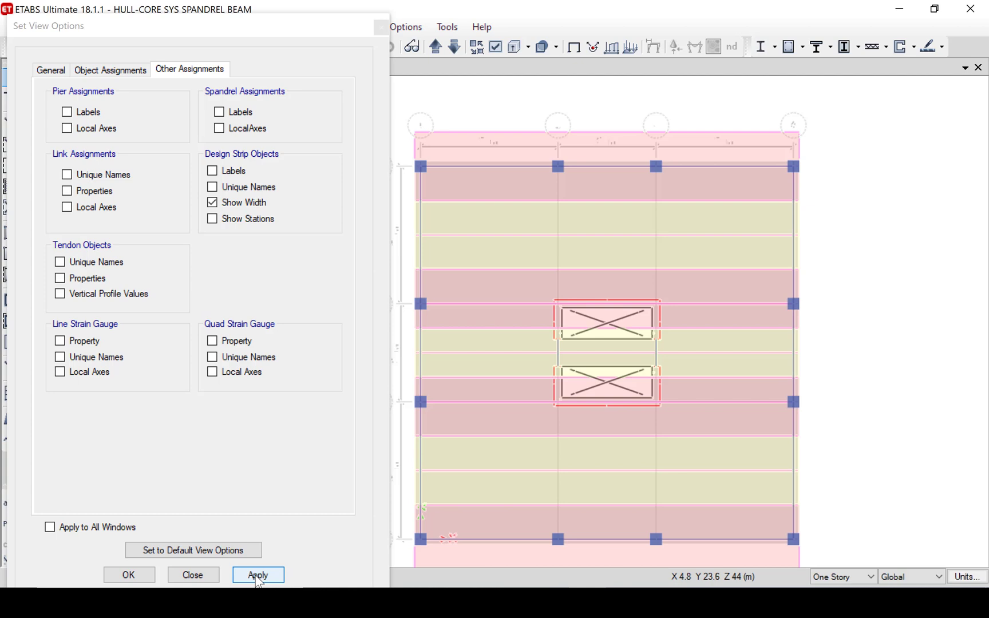
{"action": "left_click", "coordinate": [259, 574]}
{"action": "left_click", "coordinate": [193, 575]}
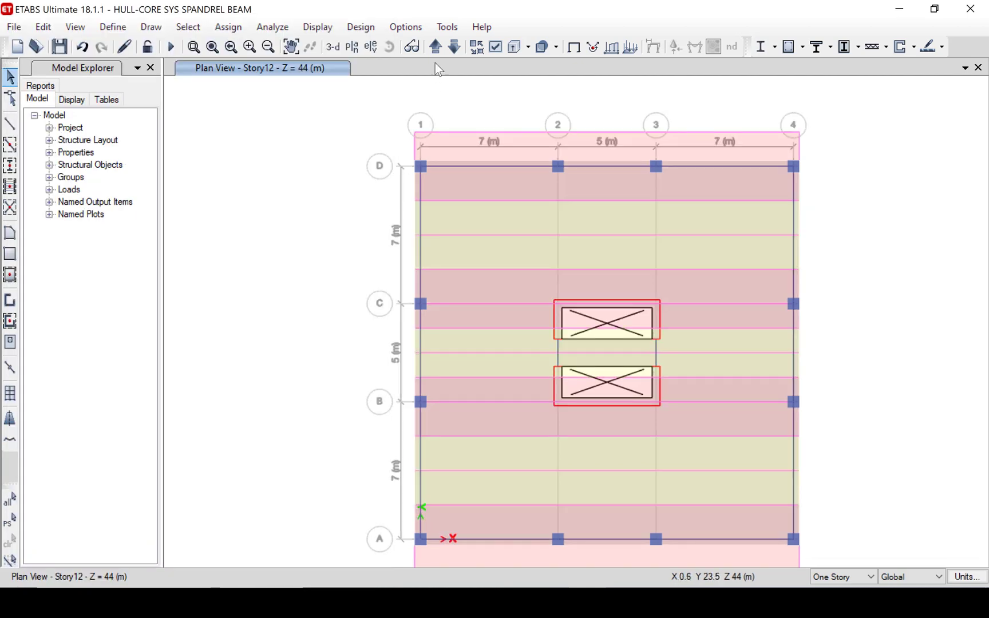
Restore the Story12 strip display with layer B shown and widths hidden, and check the Story11 plan for strips
{"action": "left_click", "coordinate": [454, 46]}
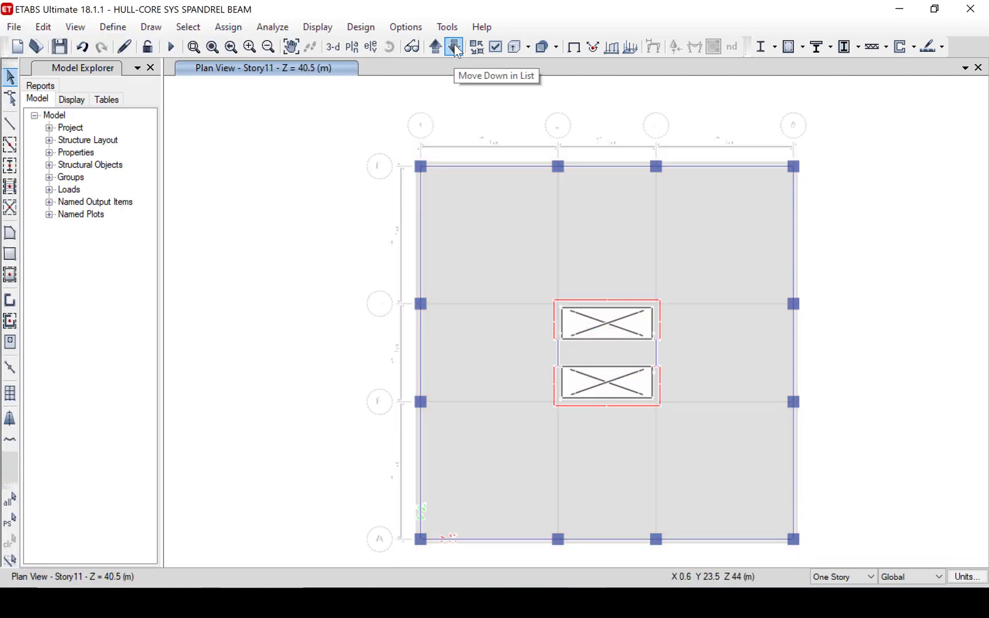
{"action": "left_click", "coordinate": [454, 46]}
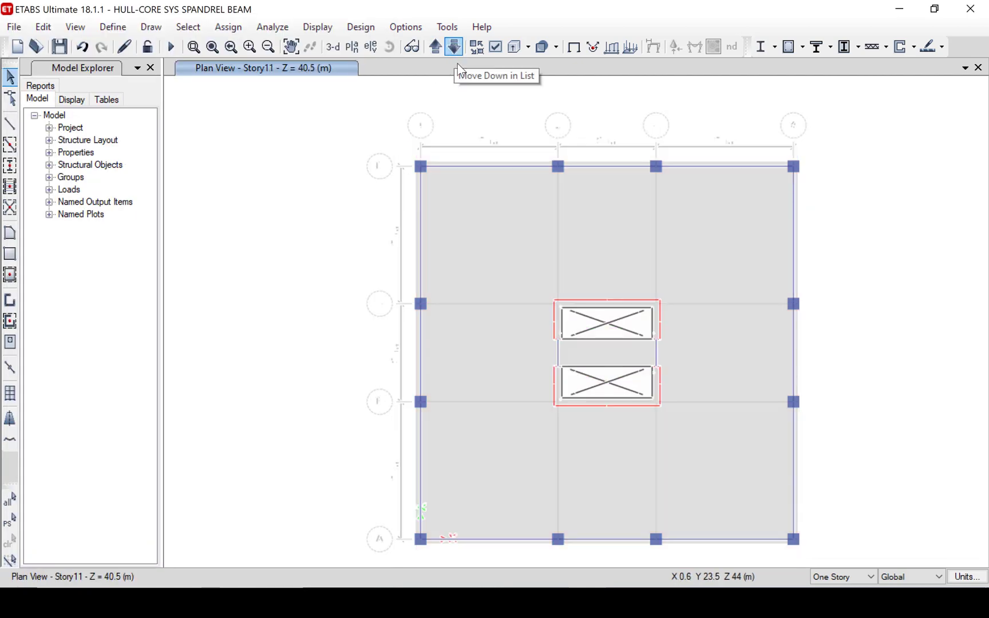
{"action": "left_click", "coordinate": [493, 48]}
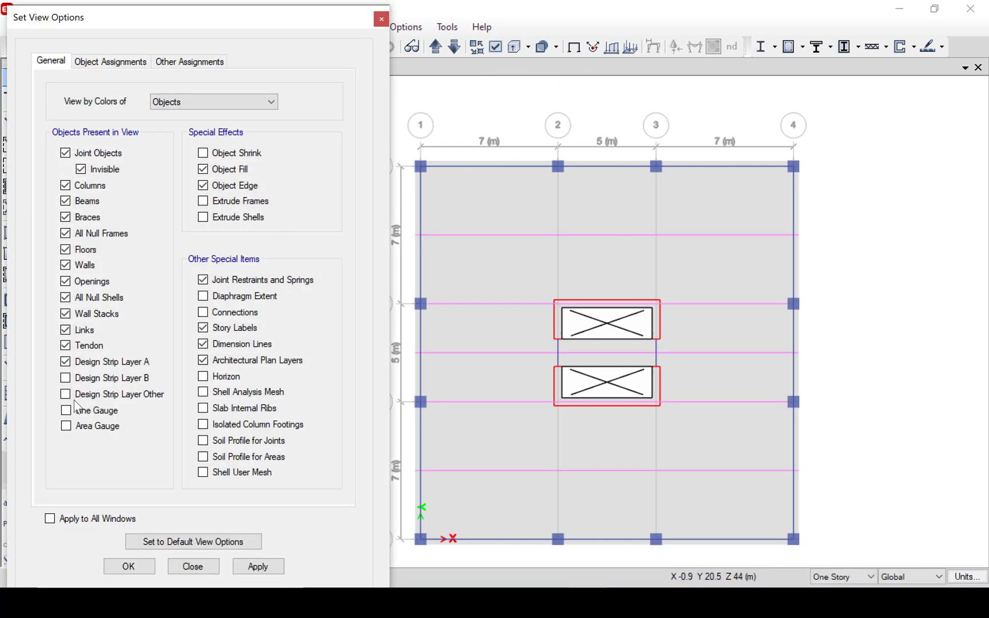
{"action": "left_click", "coordinate": [65, 378]}
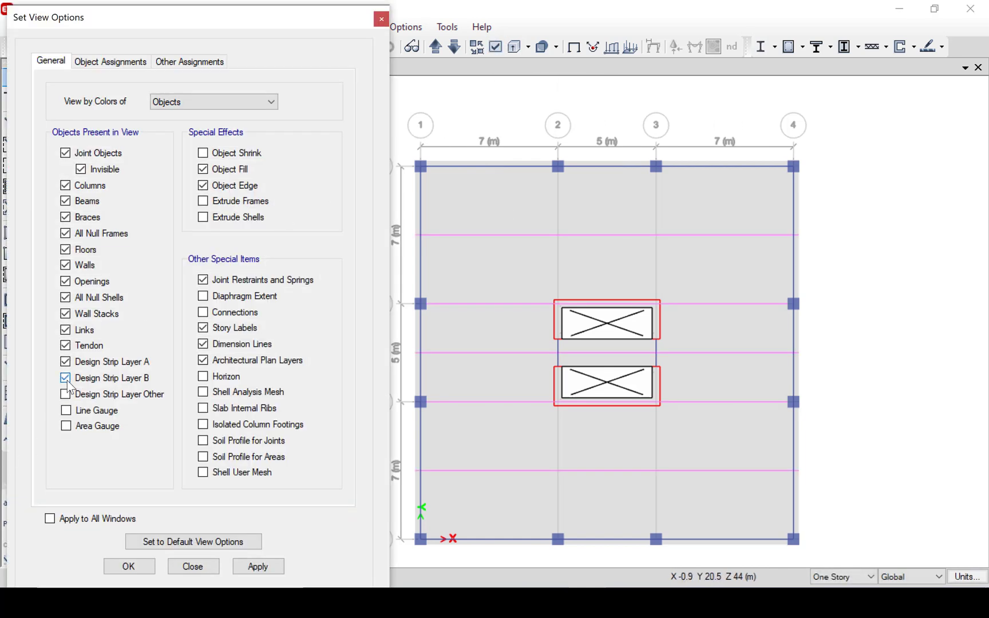
{"action": "left_click", "coordinate": [258, 566]}
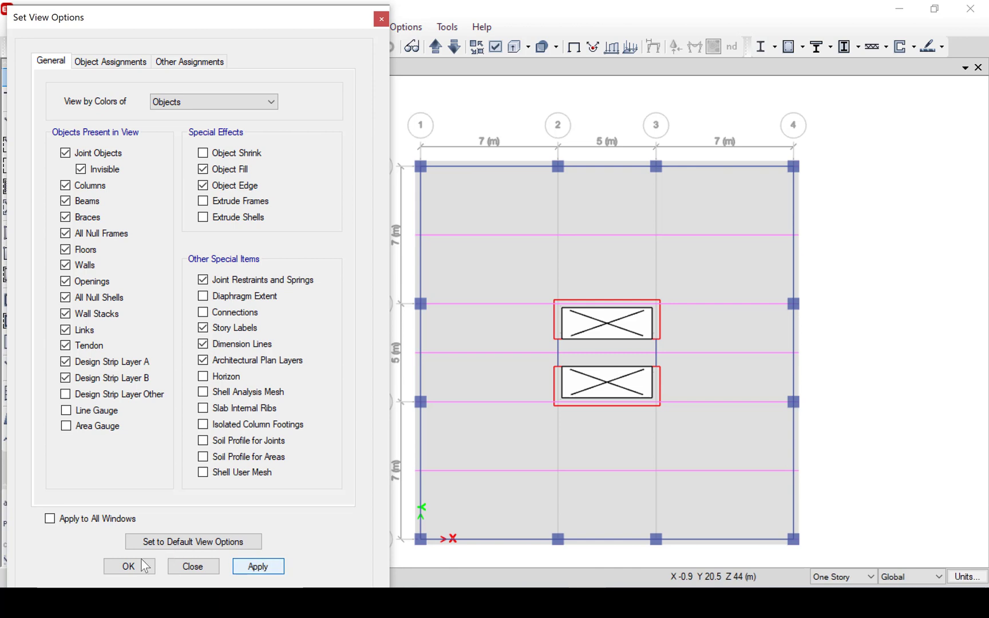
{"action": "left_click", "coordinate": [194, 567]}
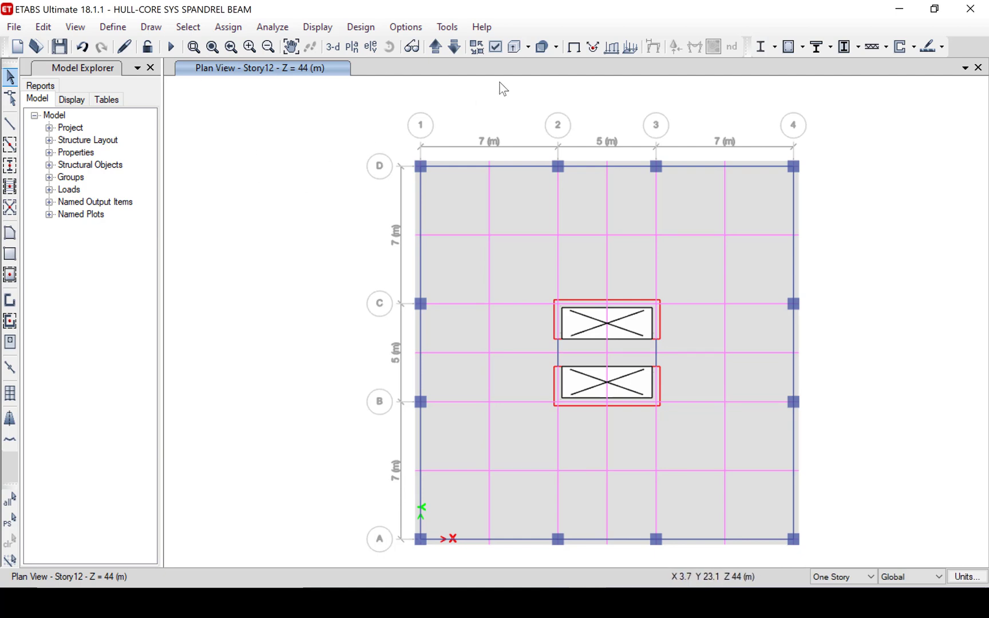
{"action": "left_click", "coordinate": [455, 48]}
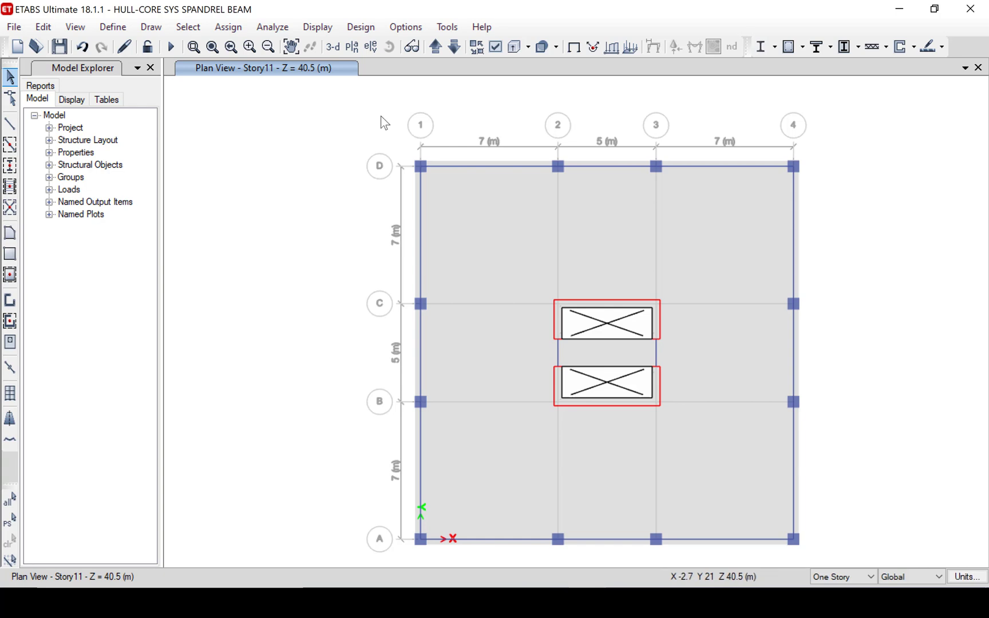
{"action": "left_click", "coordinate": [443, 49]}
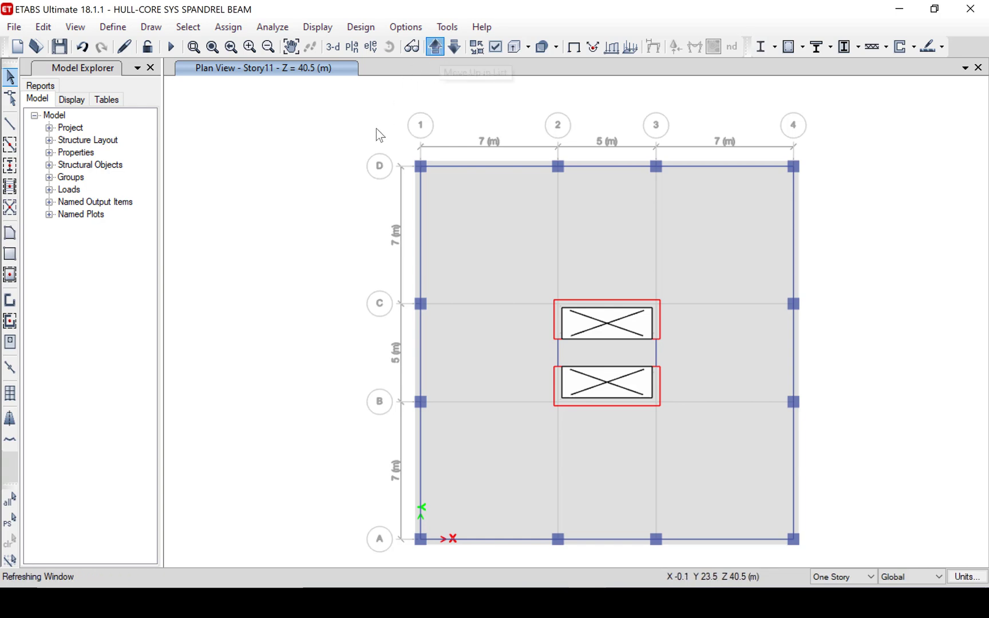
Select all design strips on layers A and B by object type
{"action": "left_click", "coordinate": [227, 27]}
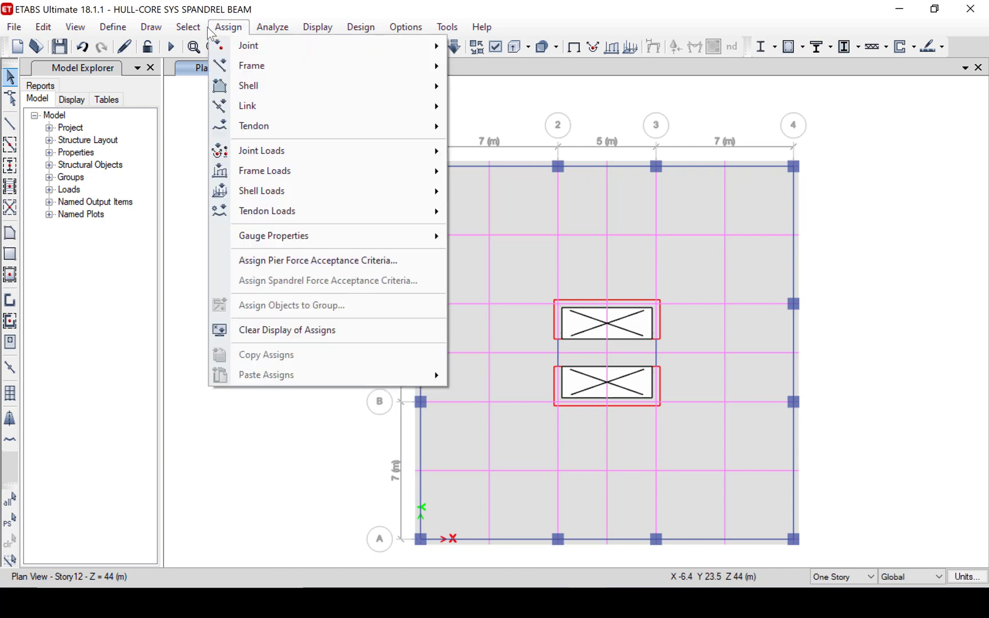
{"action": "mouse_move", "coordinate": [332, 48]}
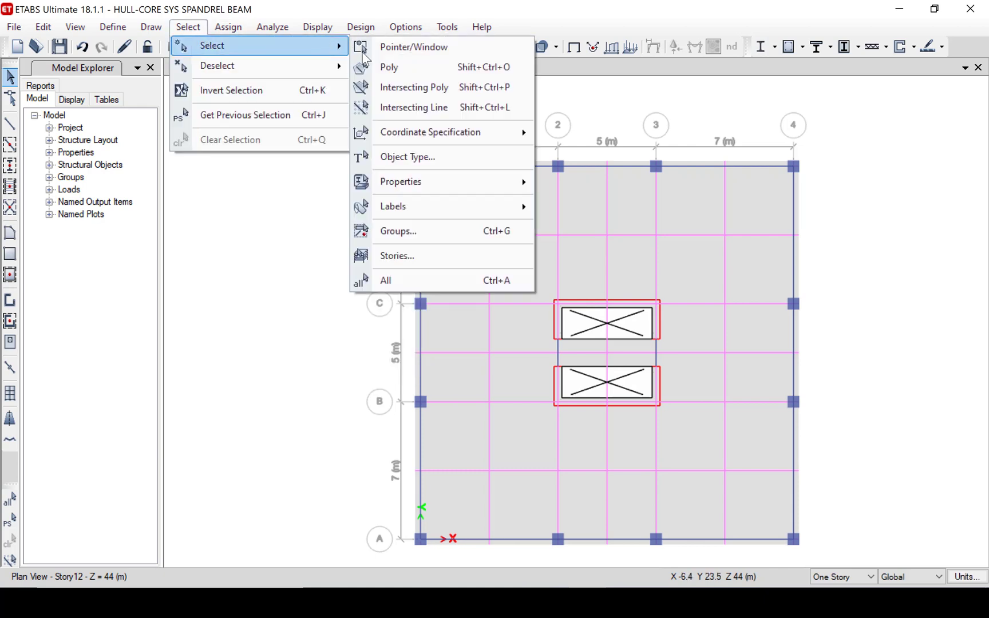
{"action": "left_click", "coordinate": [440, 154]}
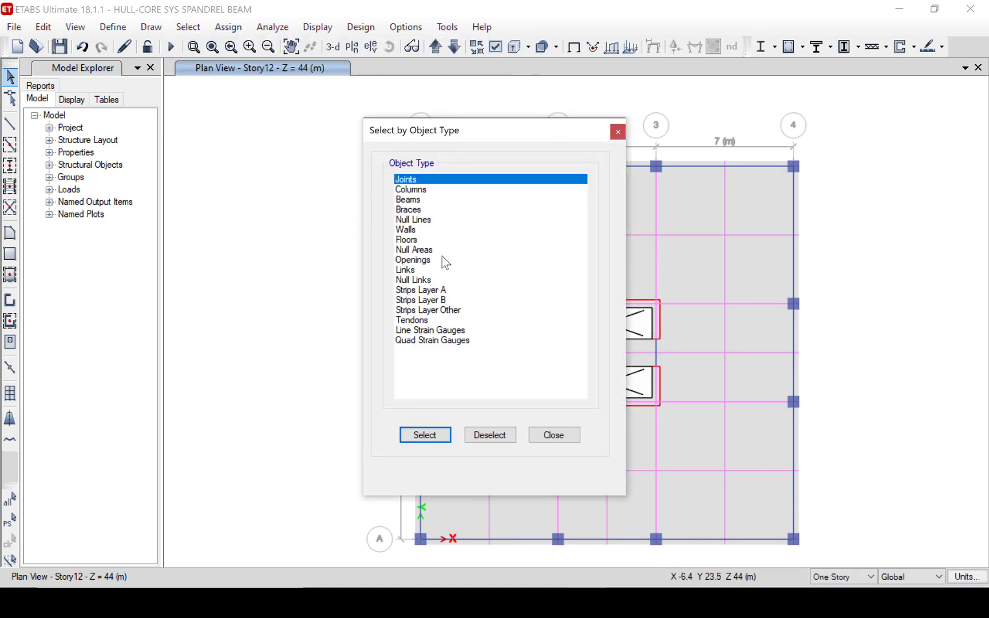
{"action": "left_click_drag", "start_coordinate": [445, 290], "coordinate": [450, 303]}
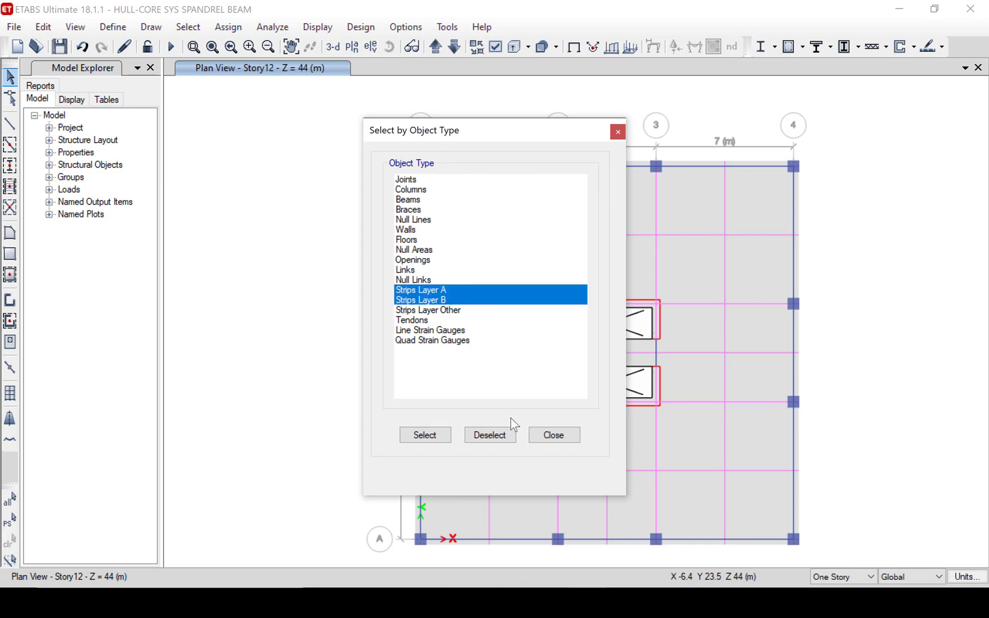
{"action": "left_click", "coordinate": [439, 435]}
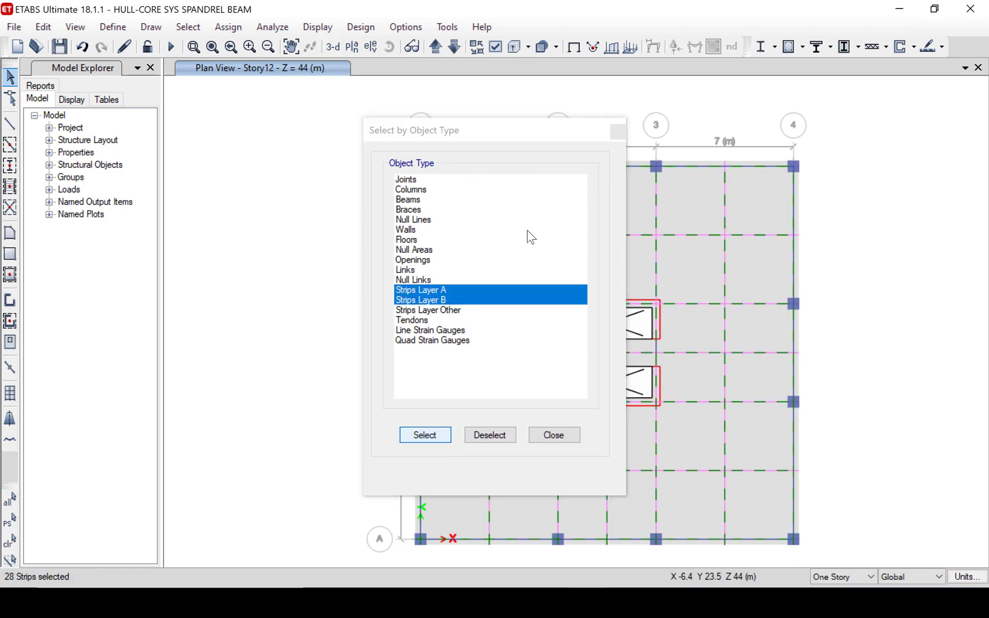
{"action": "left_click_drag", "start_coordinate": [499, 135], "coordinate": [250, 137]}
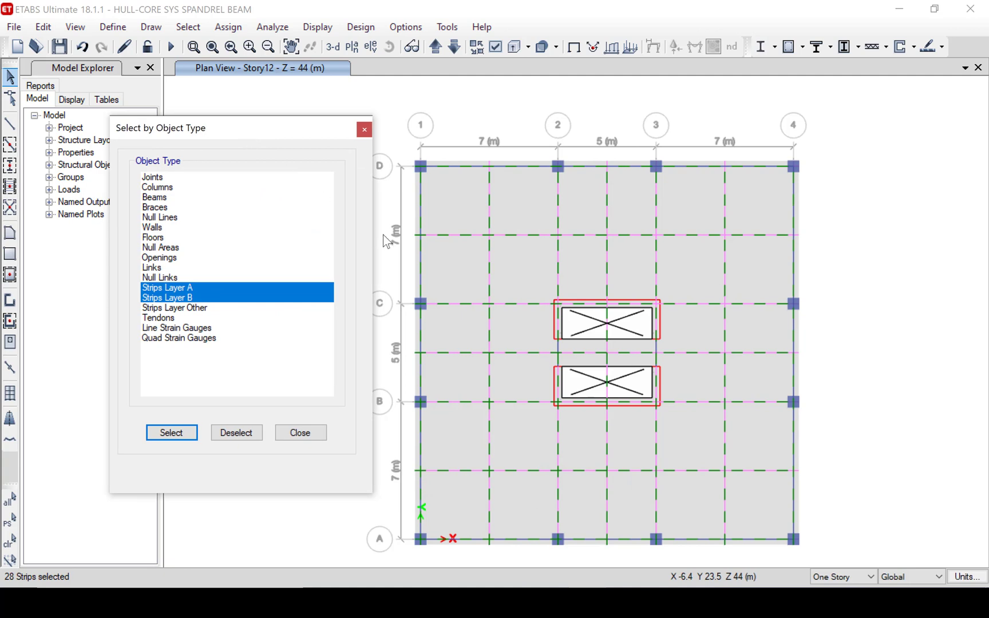
{"action": "left_click", "coordinate": [316, 434]}
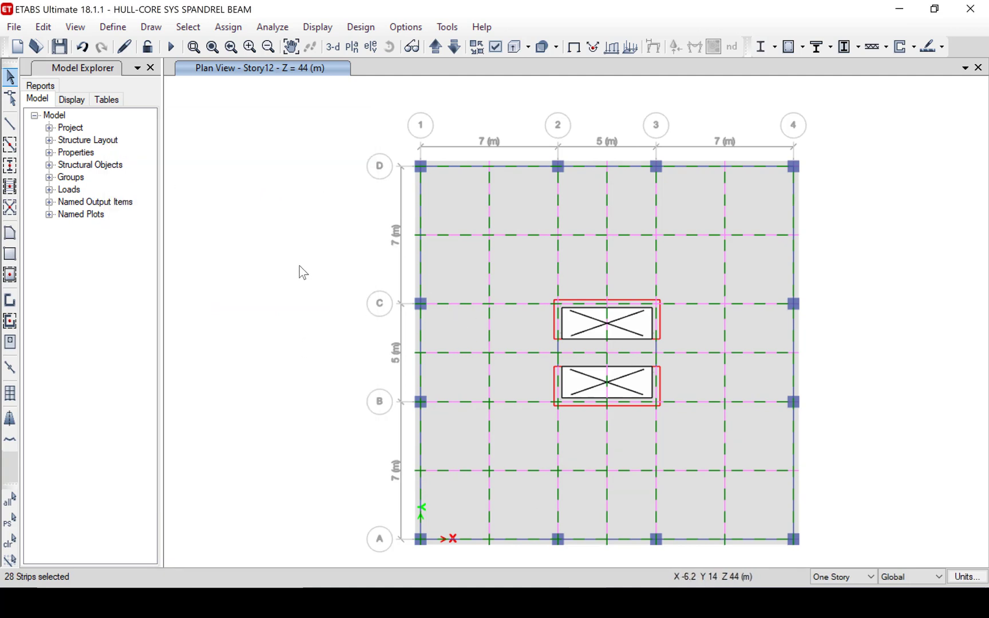
Replicate the selected Story12 design strips on Story11 down through GROUND and check the Story11 plan for the copied strips
{"action": "left_click", "coordinate": [46, 28]}
{"action": "mouse_move", "coordinate": [97, 325]}
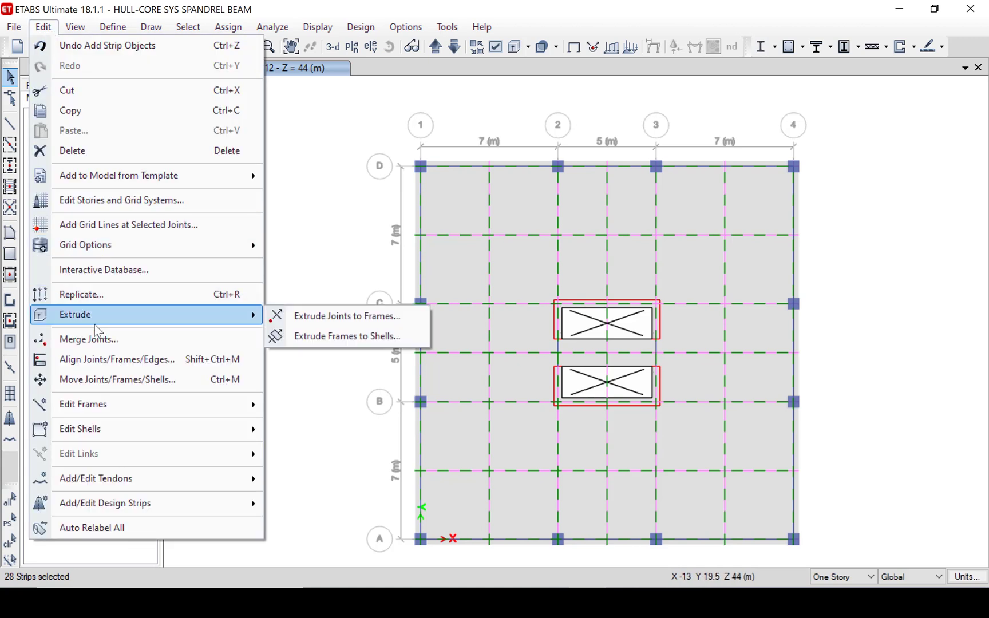
{"action": "left_click", "coordinate": [93, 301]}
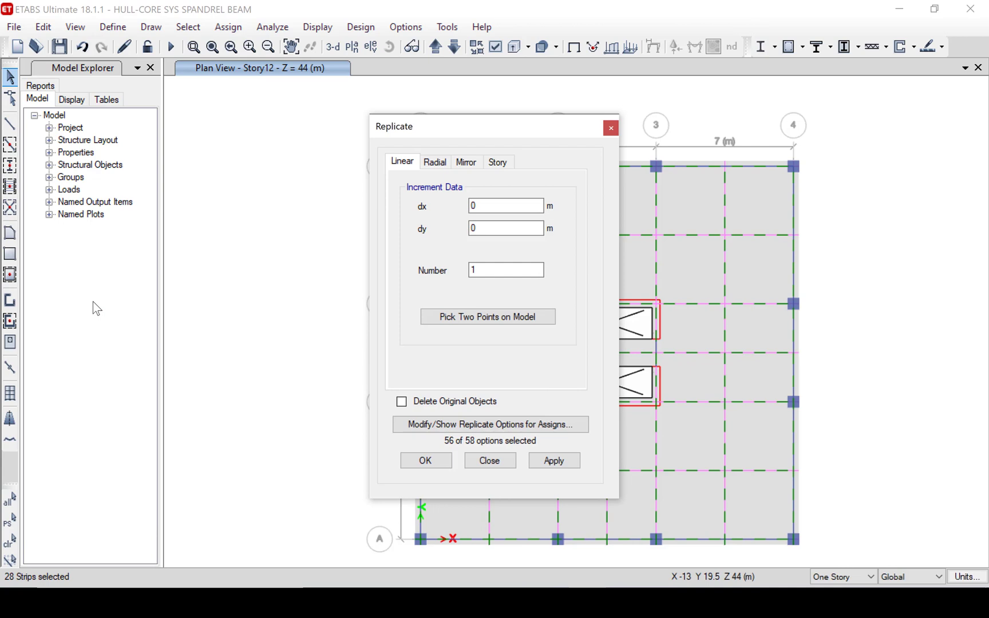
{"action": "left_click", "coordinate": [498, 167]}
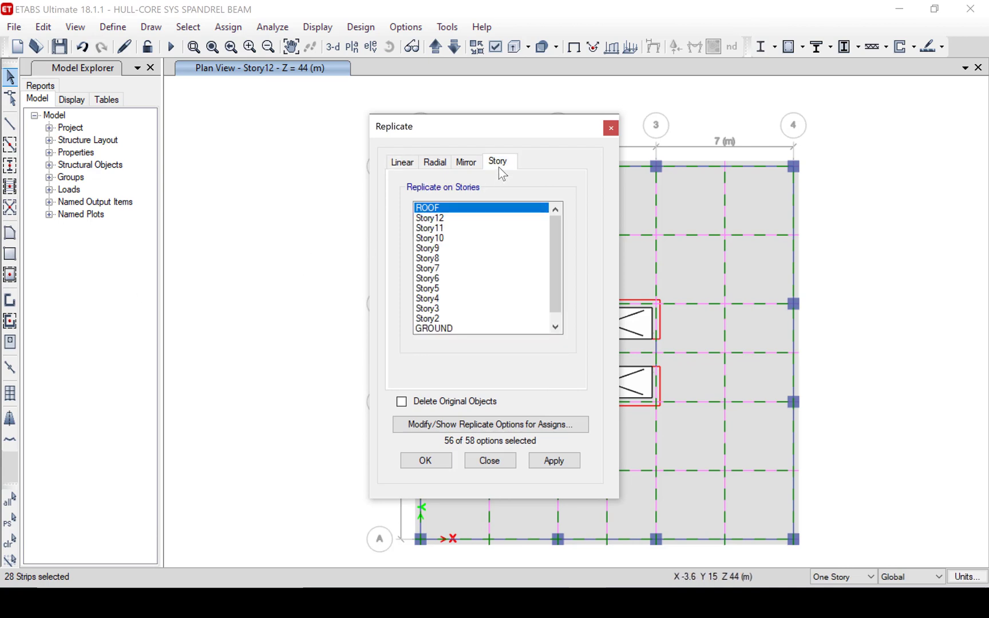
{"action": "left_click", "coordinate": [451, 227]}
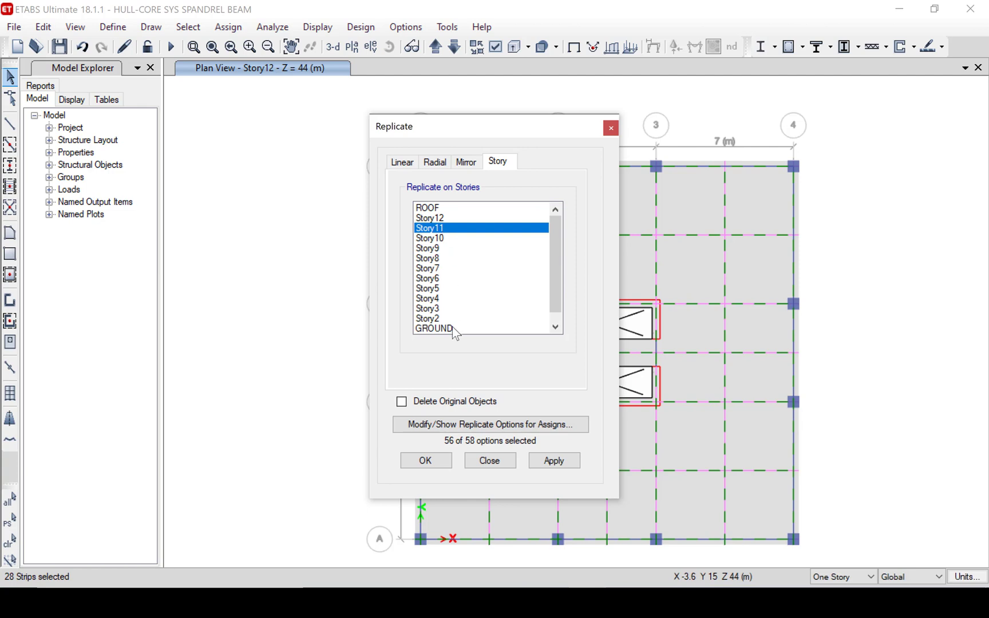
{"action": "left_click_drag", "start_coordinate": [458, 229], "coordinate": [461, 326]}
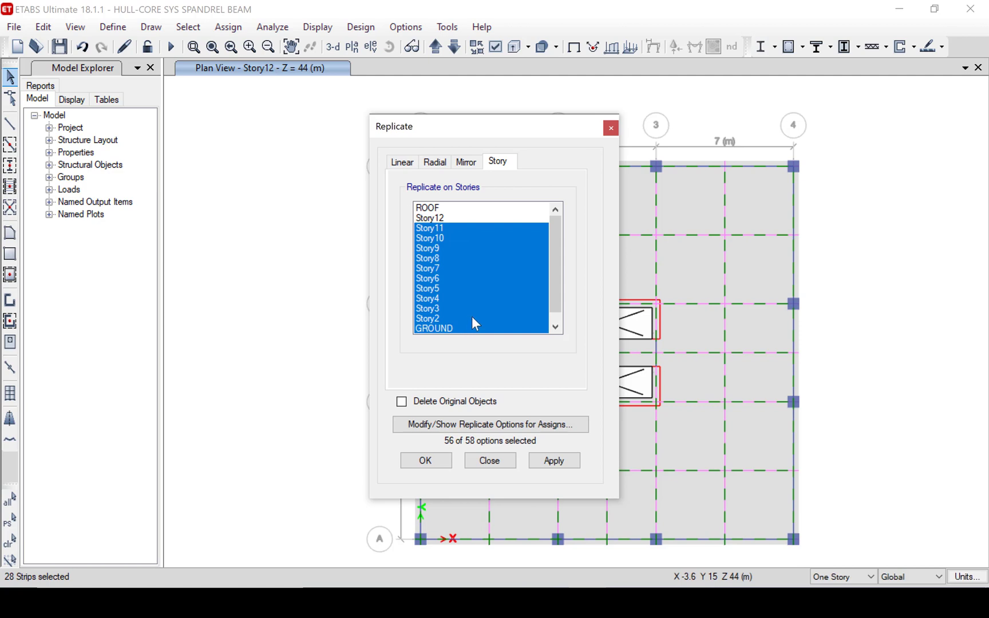
{"action": "left_click", "coordinate": [554, 461]}
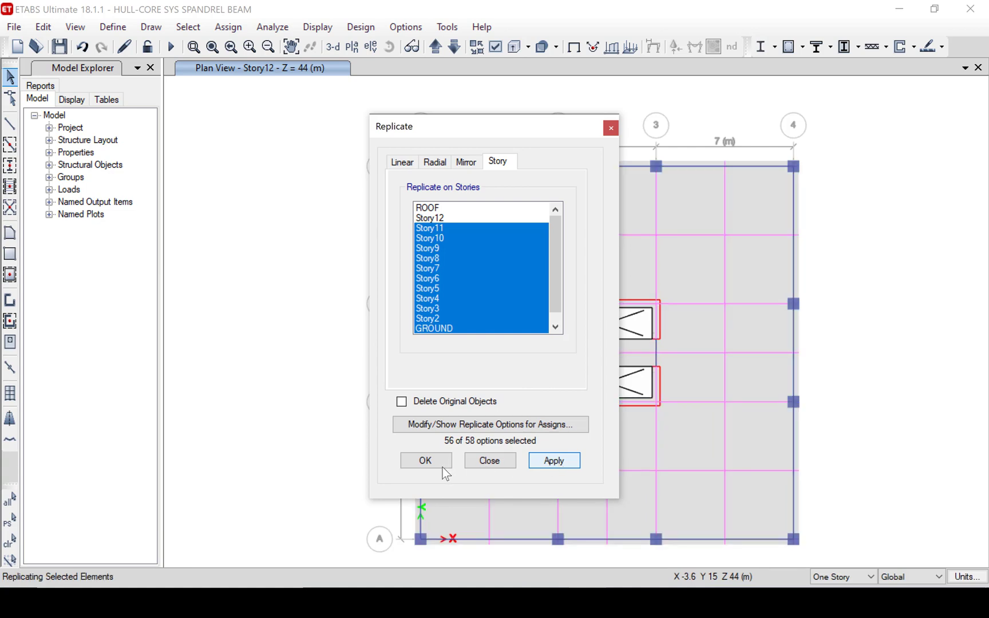
{"action": "left_click", "coordinate": [427, 461]}
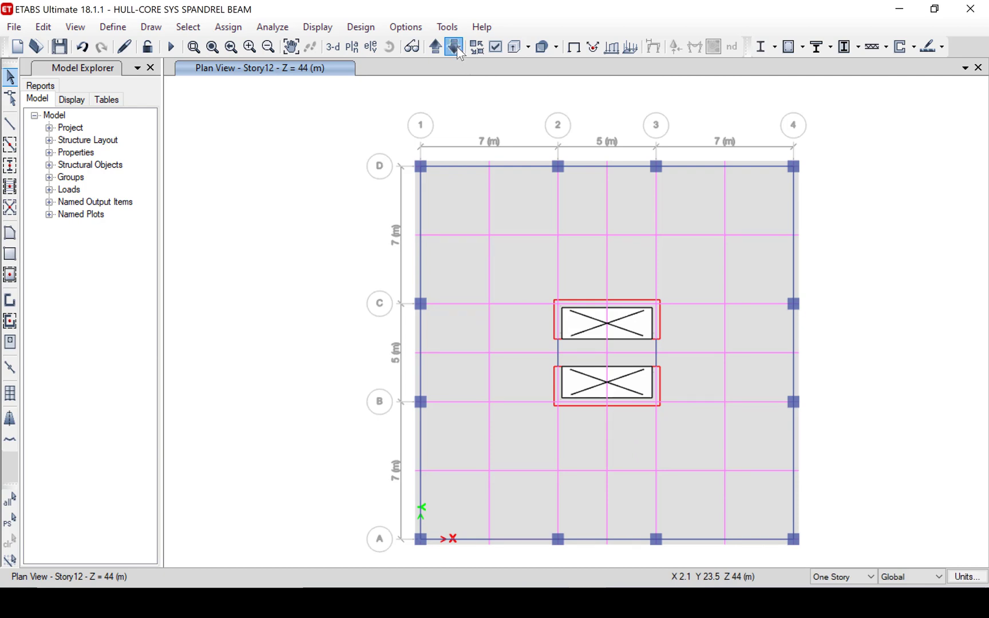
{"action": "left_click", "coordinate": [456, 47]}
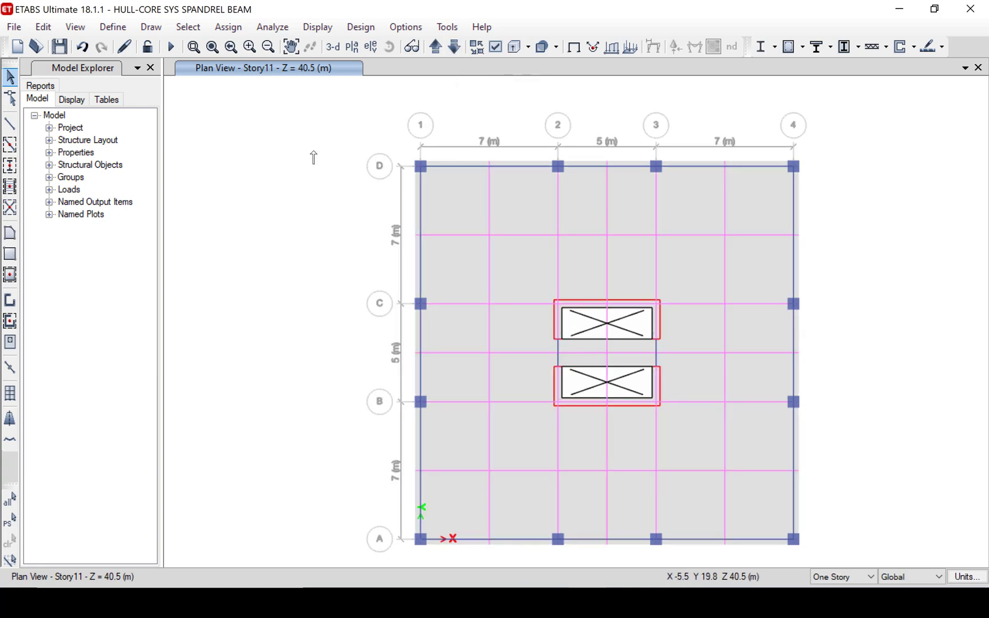
{"action": "key", "text": "Up"}
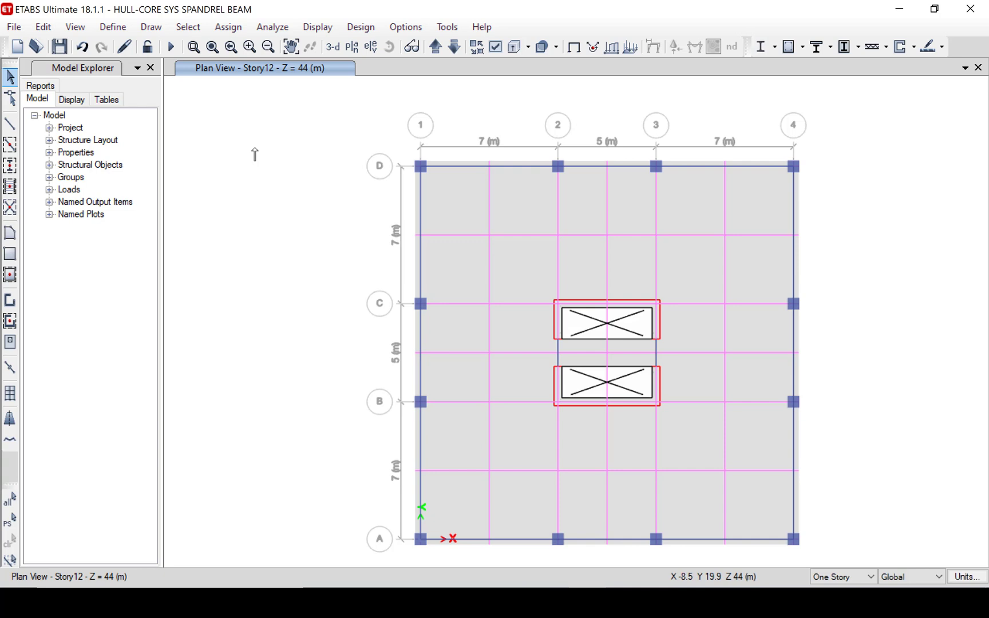
Set the Ritz, Ritz-X and Ritz-Y modal cases to Do Not Run and run the analysis for the remaining load cases
{"action": "left_click", "coordinate": [272, 27]}
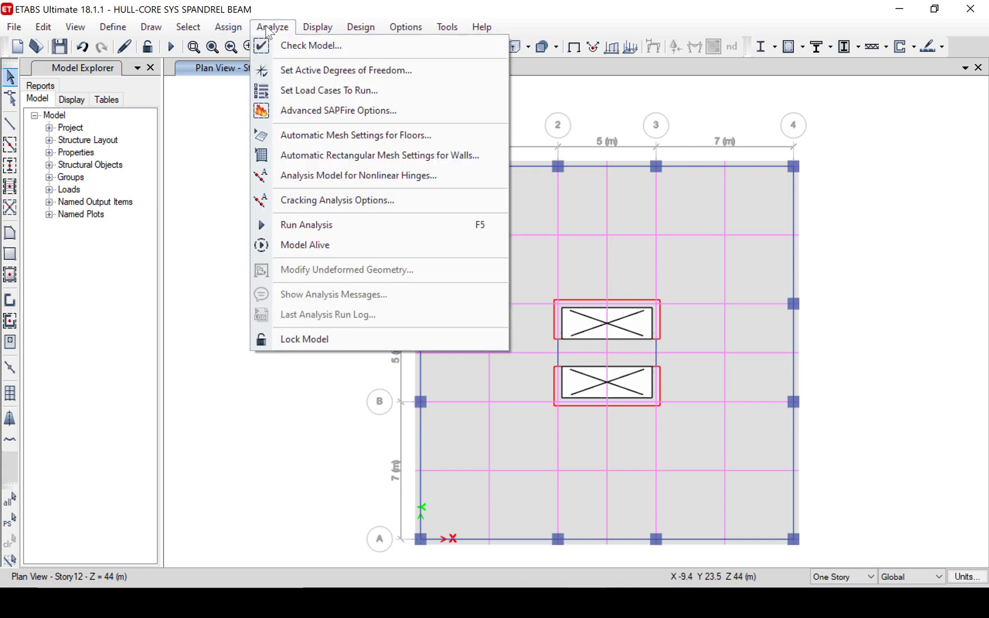
{"action": "left_click", "coordinate": [317, 90]}
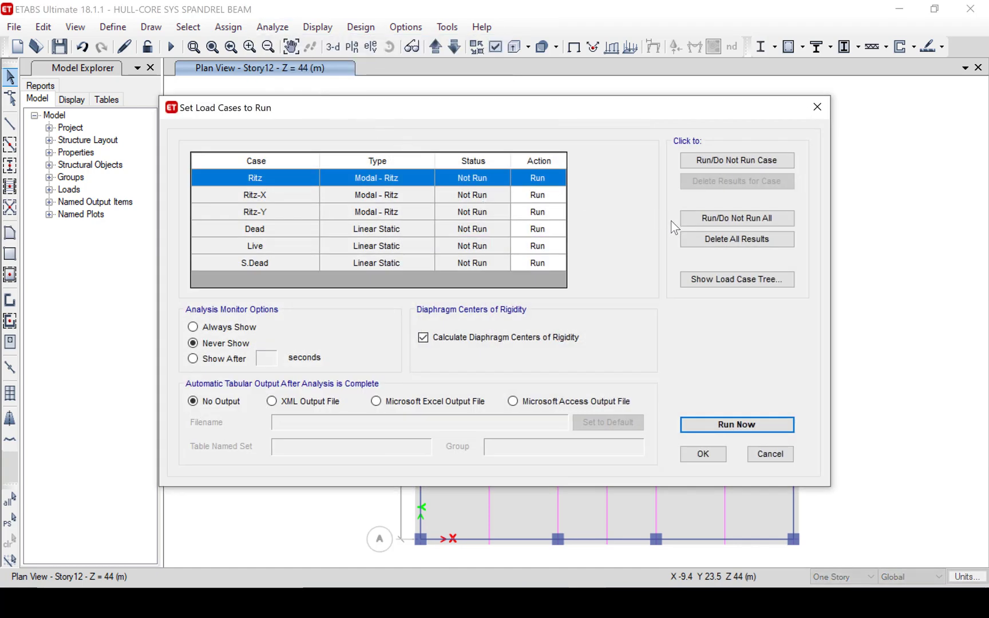
{"action": "left_click", "coordinate": [708, 162]}
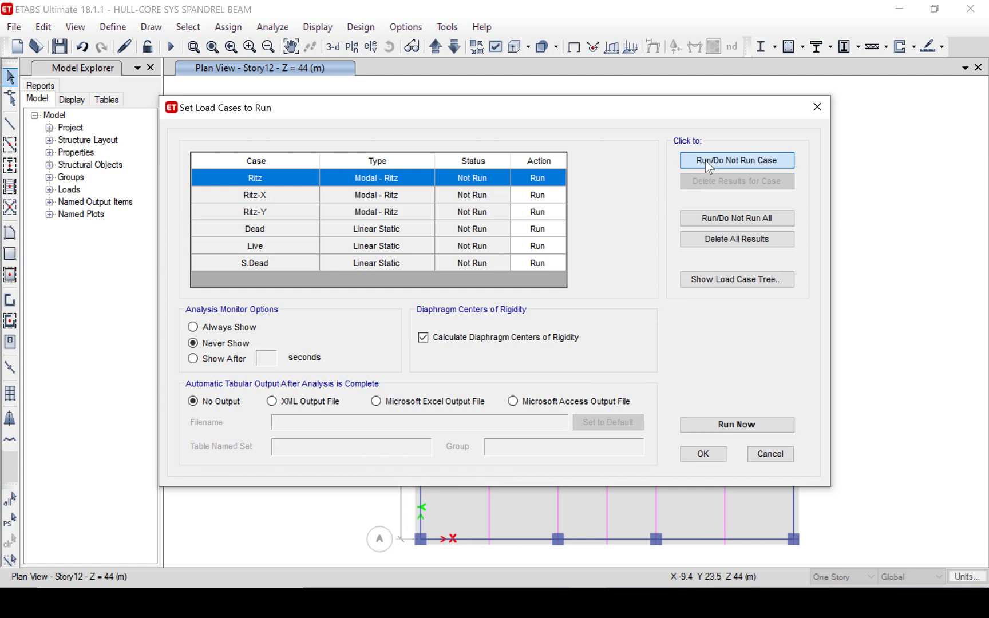
{"action": "left_click", "coordinate": [547, 195]}
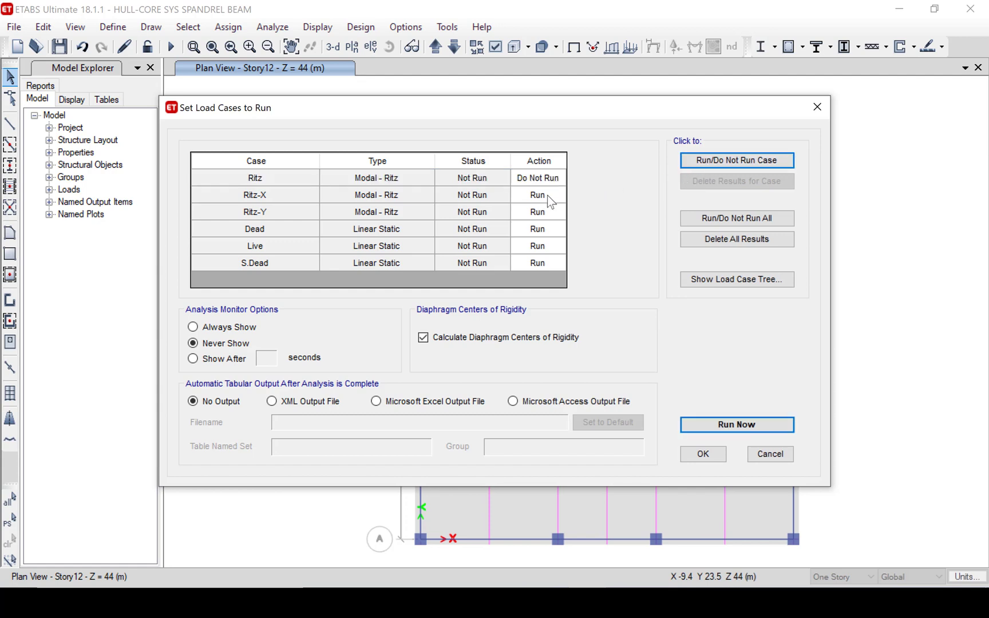
{"action": "left_click", "coordinate": [716, 162]}
{"action": "left_click", "coordinate": [547, 213]}
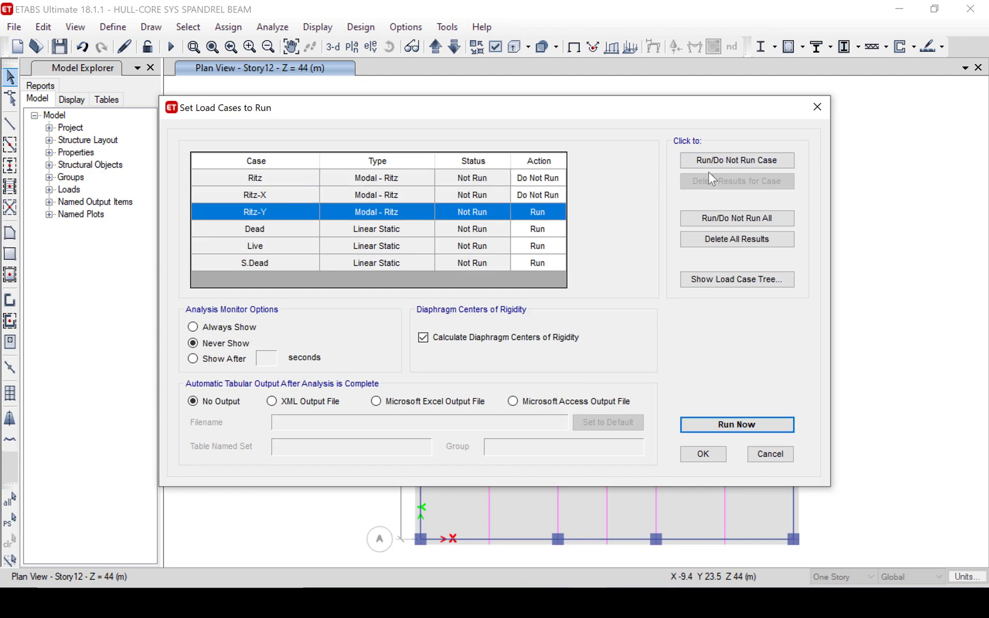
{"action": "left_click", "coordinate": [719, 162]}
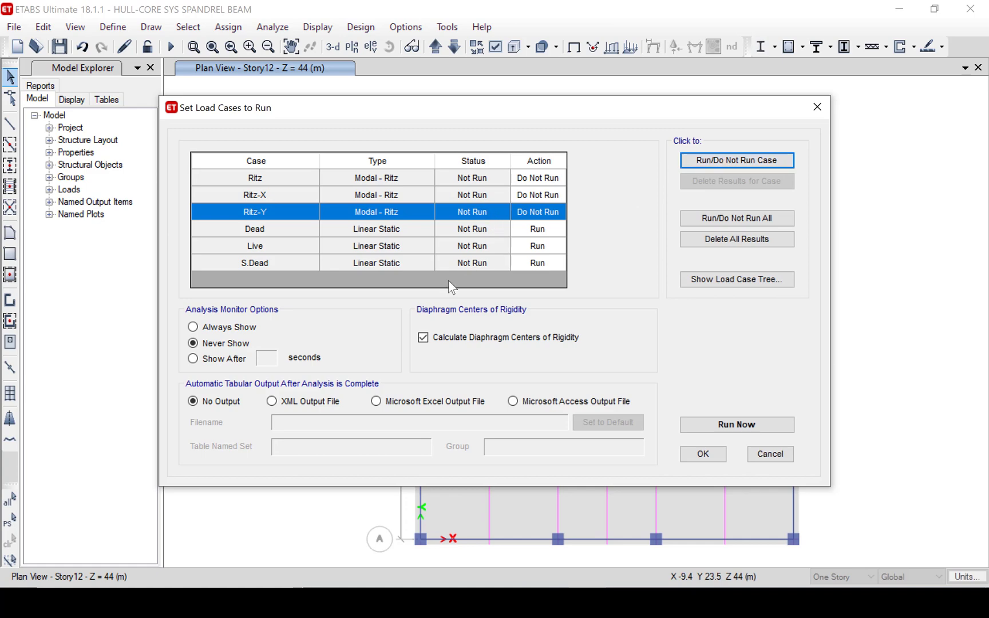
{"action": "left_click", "coordinate": [744, 424]}
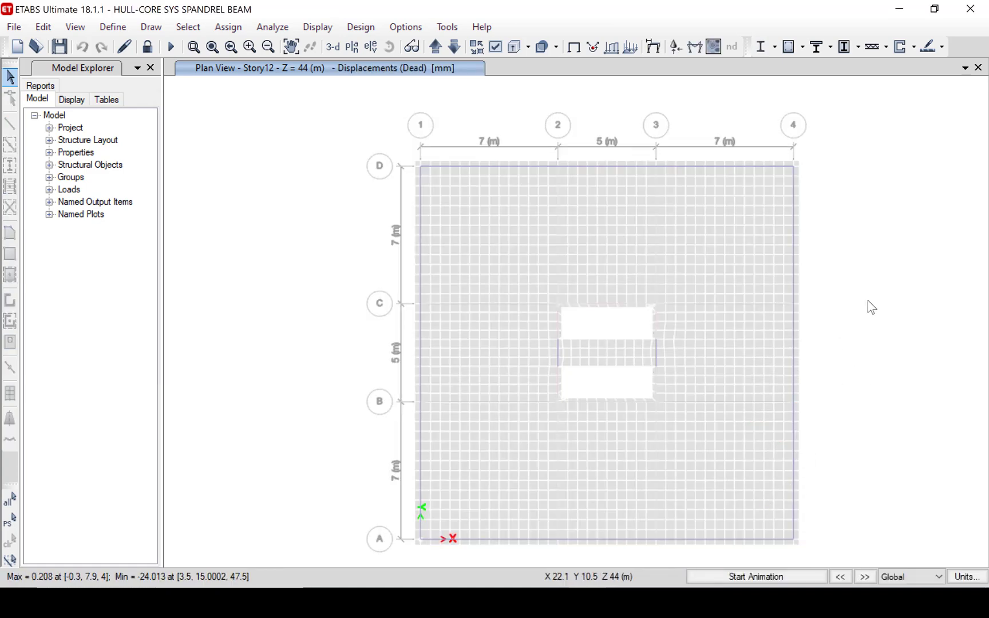
Set the concrete slab design preferences to code ACI 318-14 with a preferred bar size of 14
{"action": "left_click", "coordinate": [940, 50]}
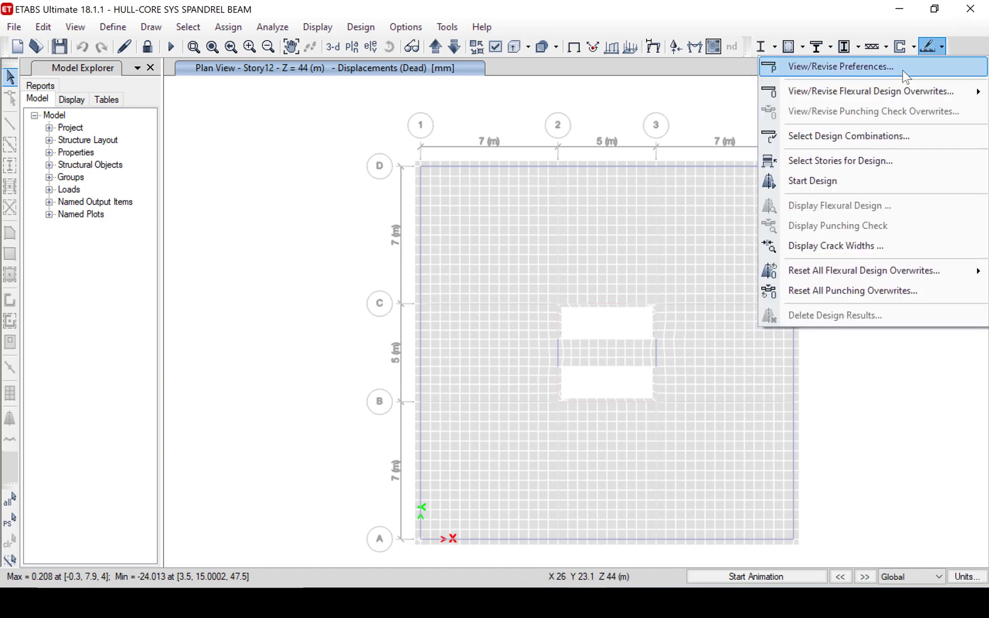
{"action": "left_click", "coordinate": [848, 79]}
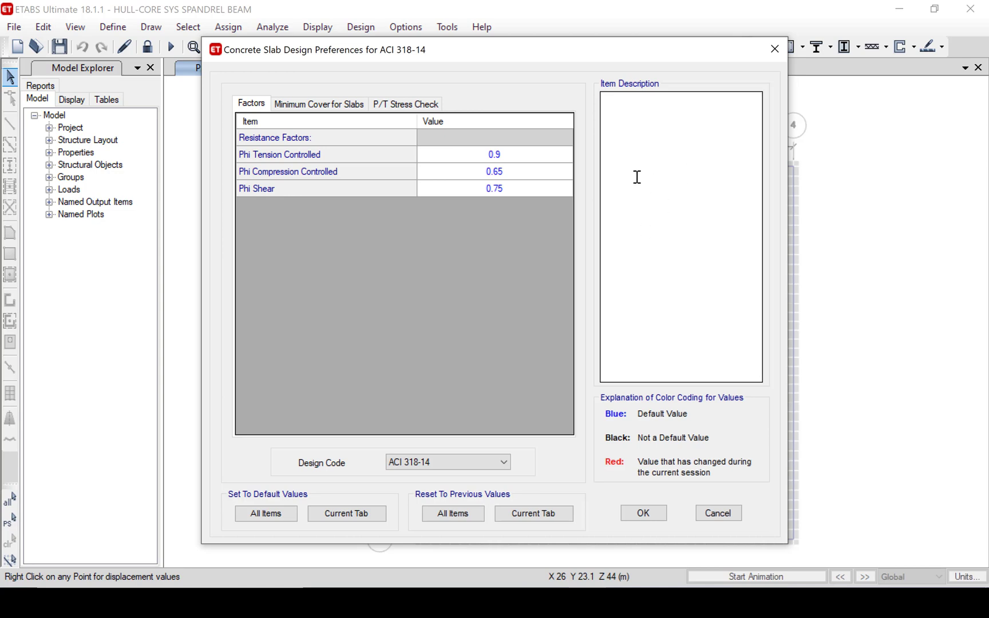
{"action": "left_click", "coordinate": [503, 461]}
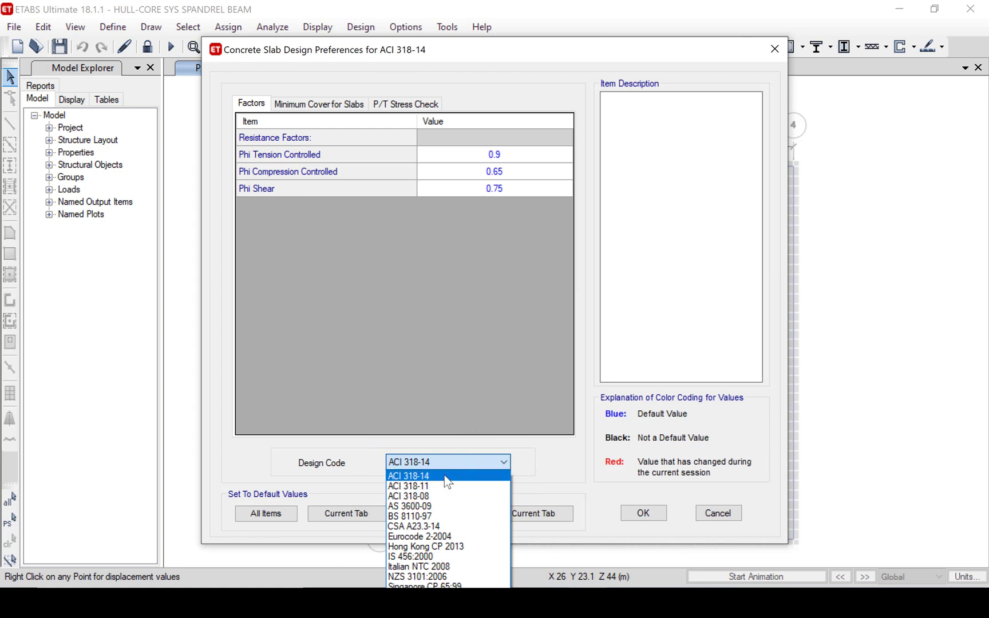
{"action": "left_click", "coordinate": [447, 476]}
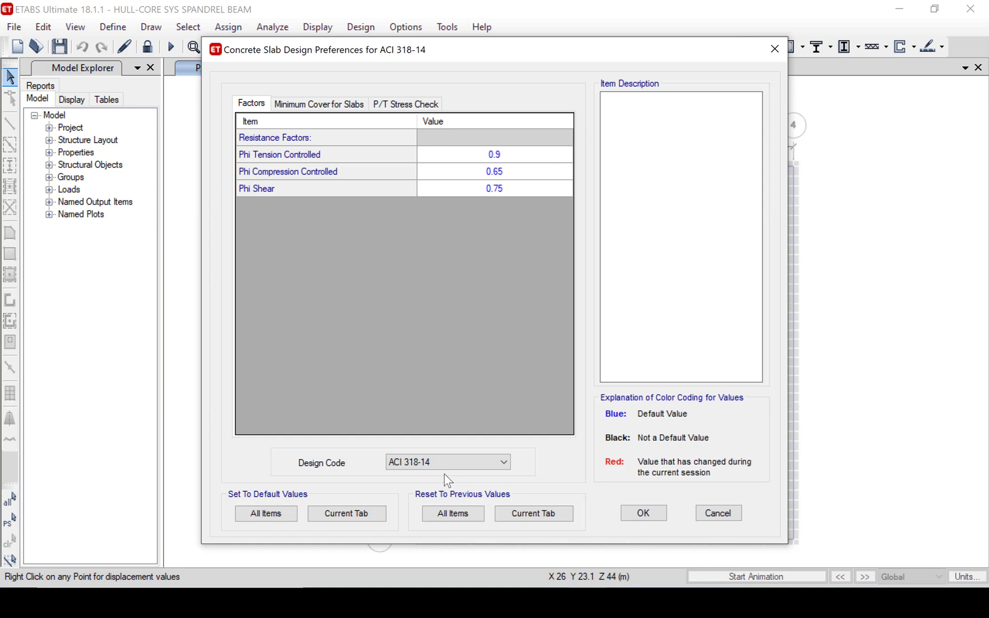
{"action": "left_click", "coordinate": [324, 102]}
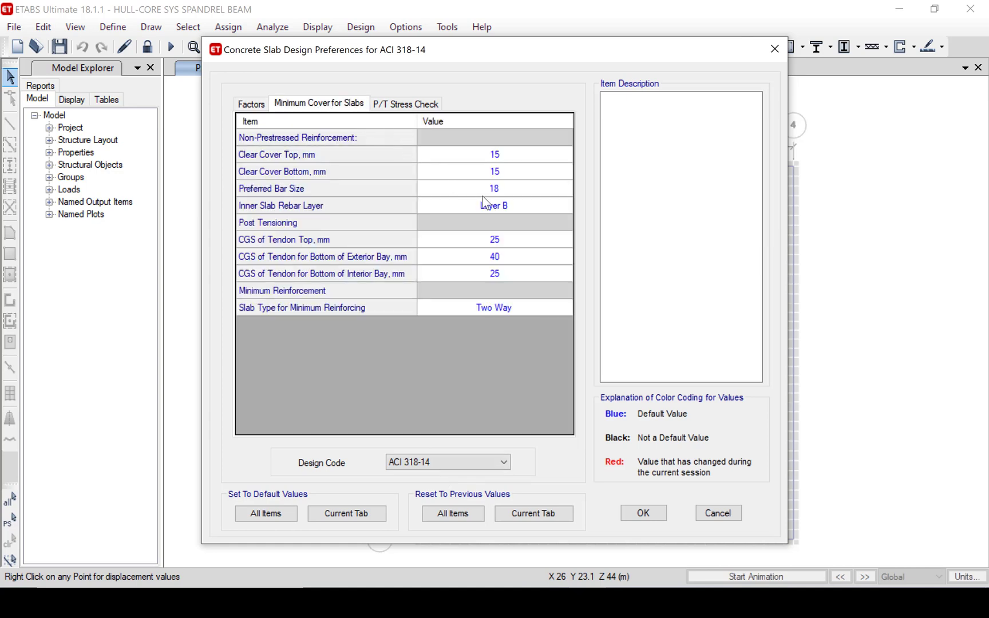
{"action": "left_click", "coordinate": [523, 191]}
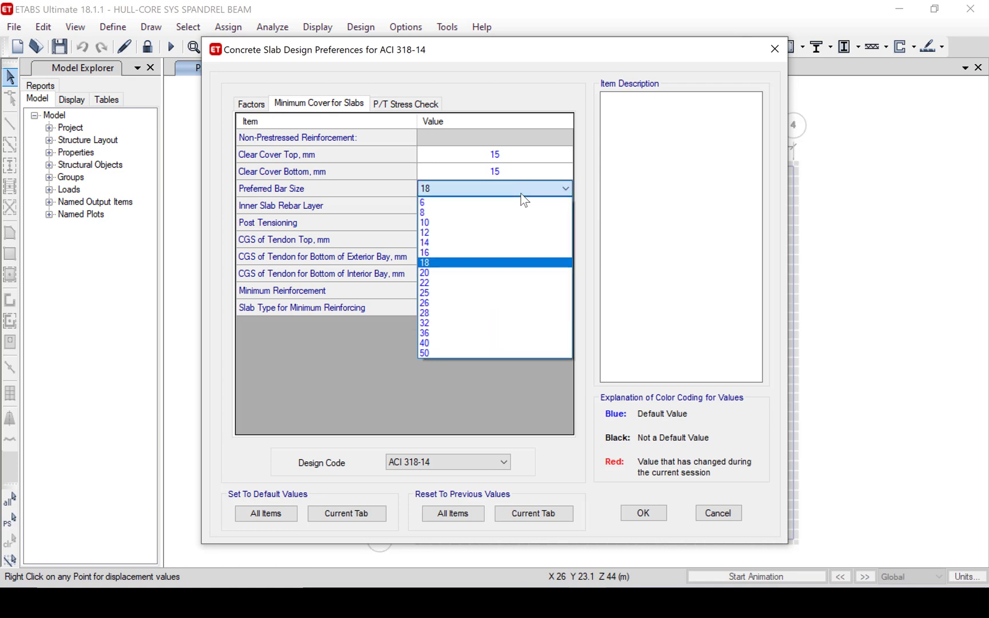
{"action": "left_click", "coordinate": [466, 243]}
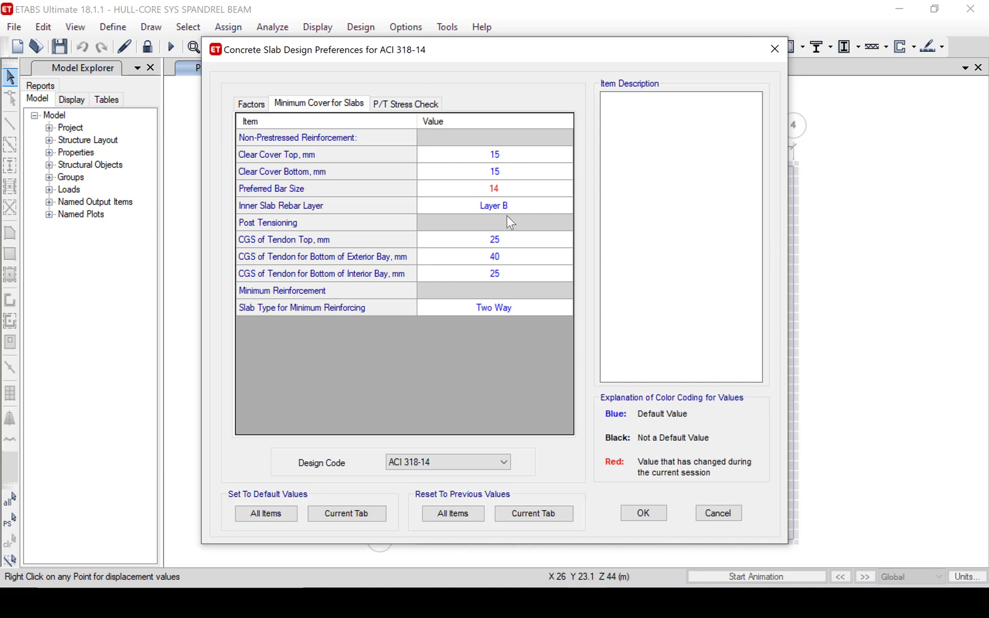
{"action": "left_click", "coordinate": [643, 513]}
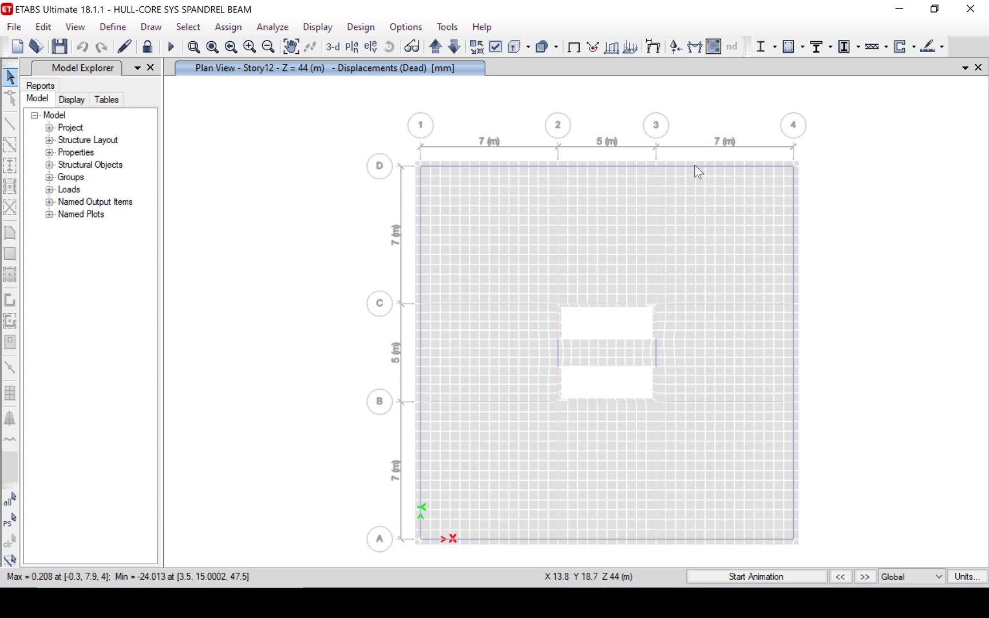
Show the undeformed Story12 plan and review the strip-based flexural design overwrites of the middle strip between grids C and D
{"action": "left_click", "coordinate": [570, 46]}
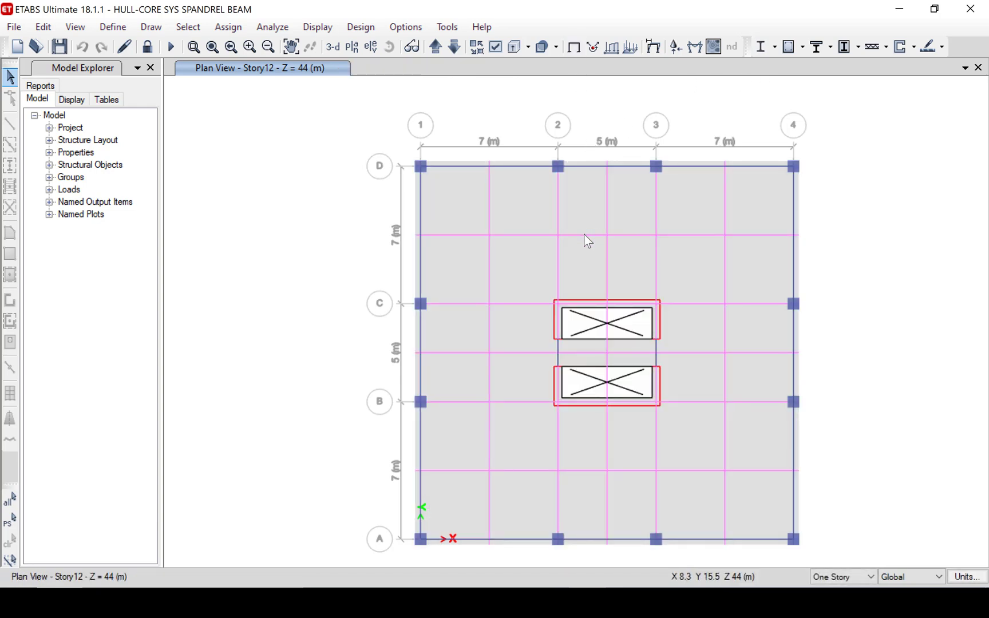
{"action": "left_click", "coordinate": [583, 236]}
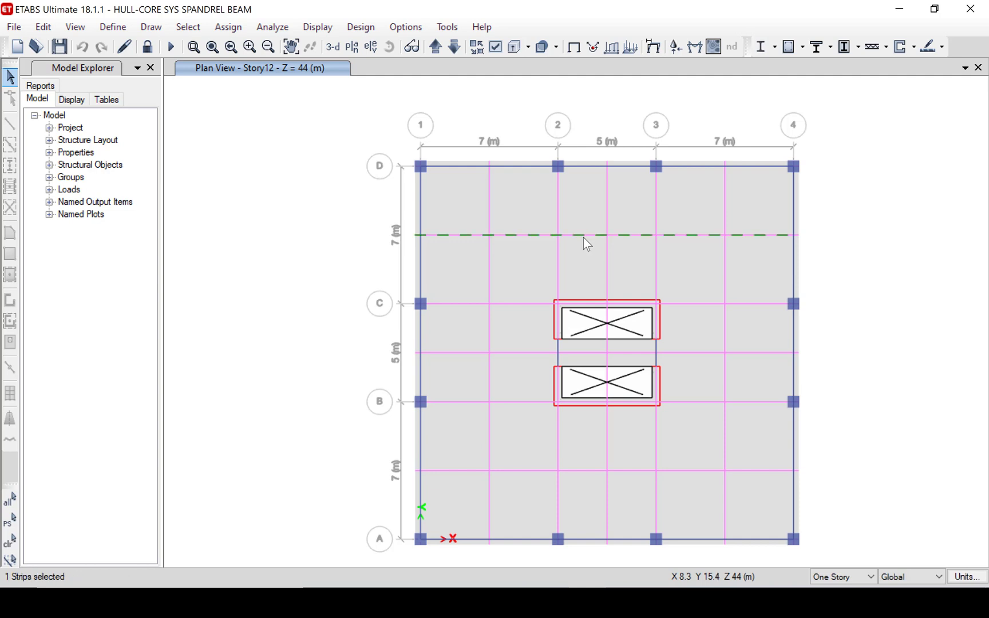
{"action": "left_click", "coordinate": [941, 48]}
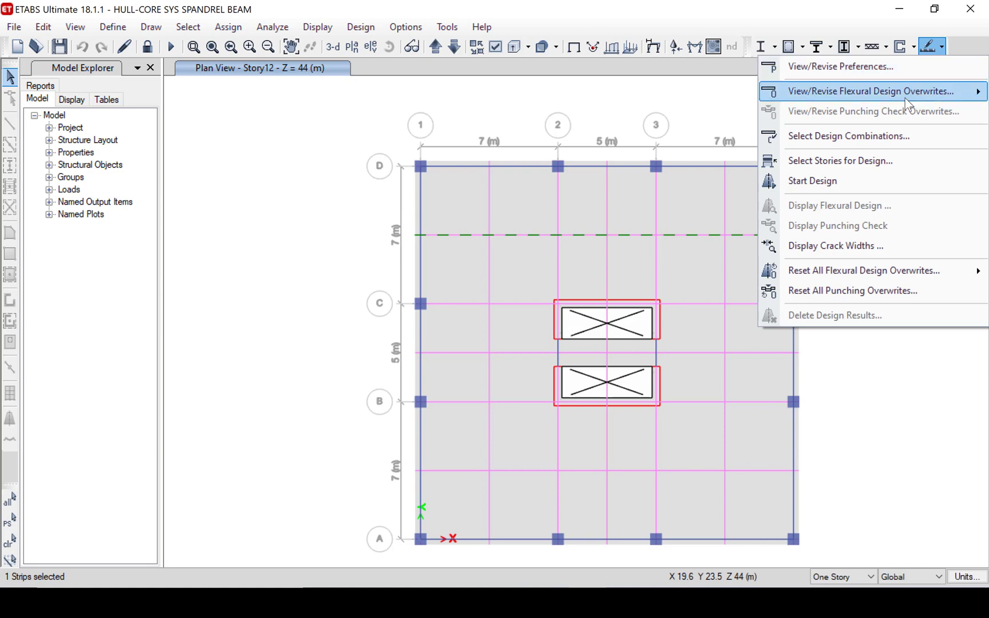
{"action": "mouse_move", "coordinate": [905, 98]}
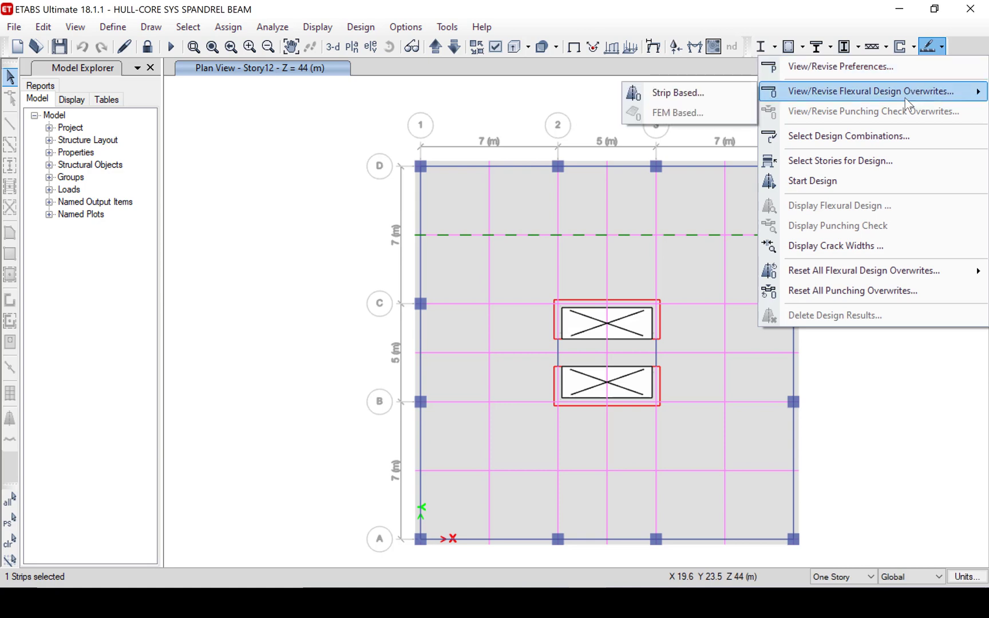
{"action": "left_click", "coordinate": [686, 99]}
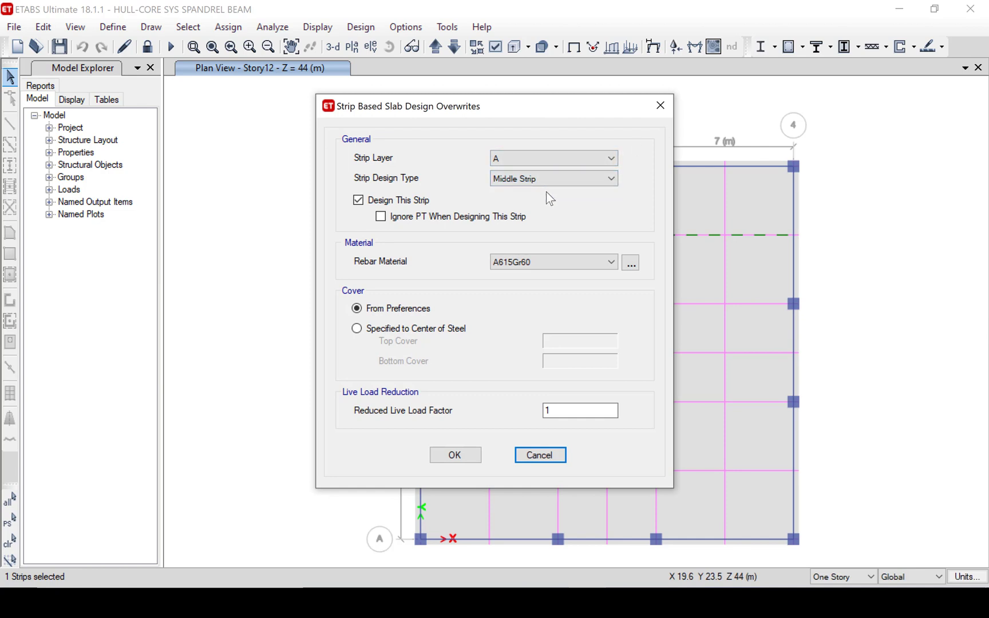
{"action": "left_click", "coordinate": [540, 260]}
{"action": "left_click", "coordinate": [541, 260]}
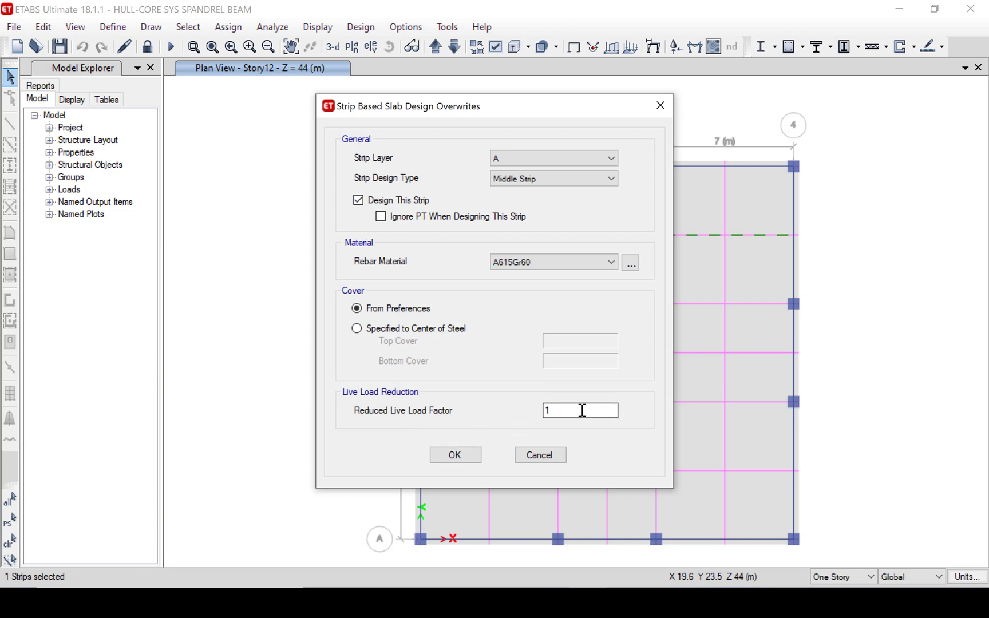
{"action": "left_click", "coordinate": [455, 456]}
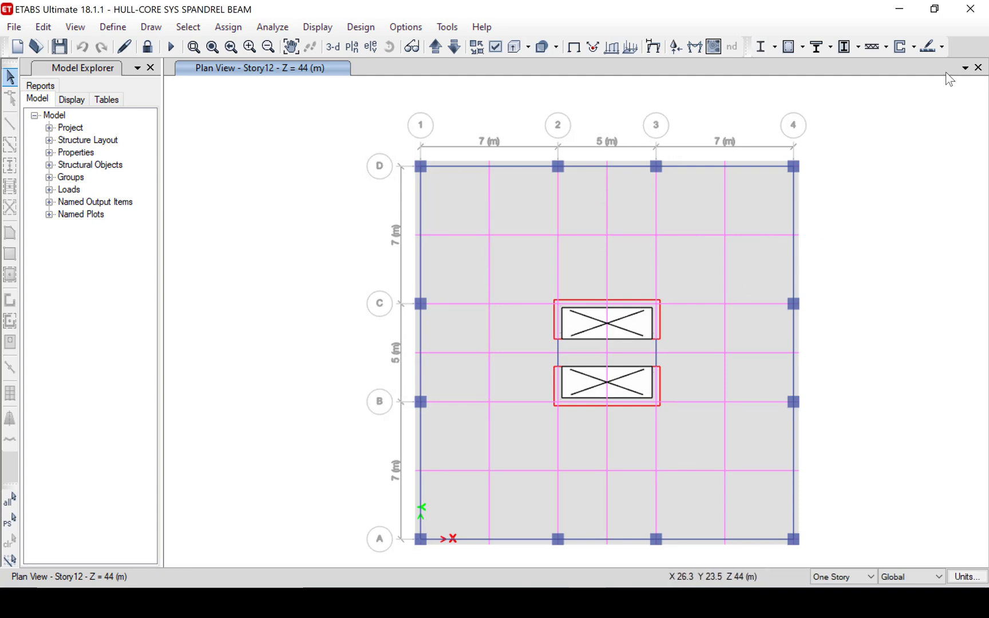
Review the strength load combinations selected for strip-based concrete slab design, leaving the selection as it is
{"action": "left_click", "coordinate": [941, 48]}
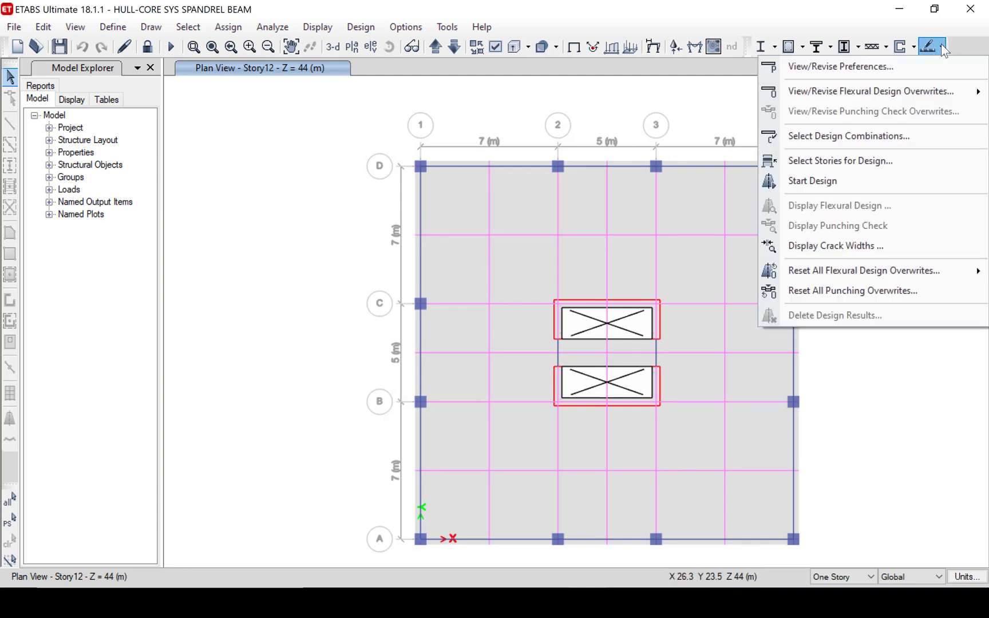
{"action": "left_click", "coordinate": [885, 136]}
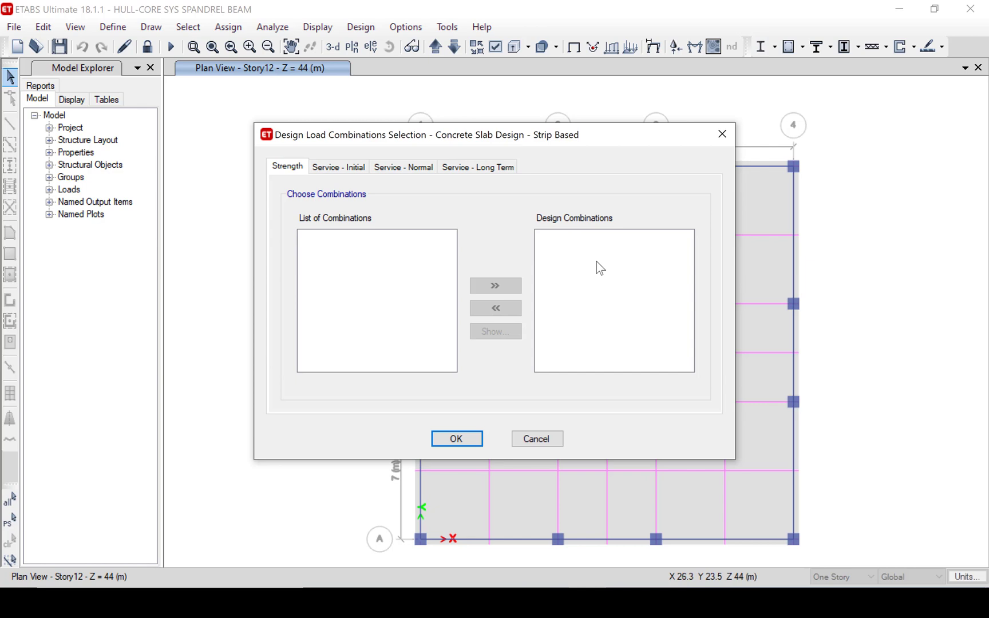
{"action": "left_click", "coordinate": [533, 438]}
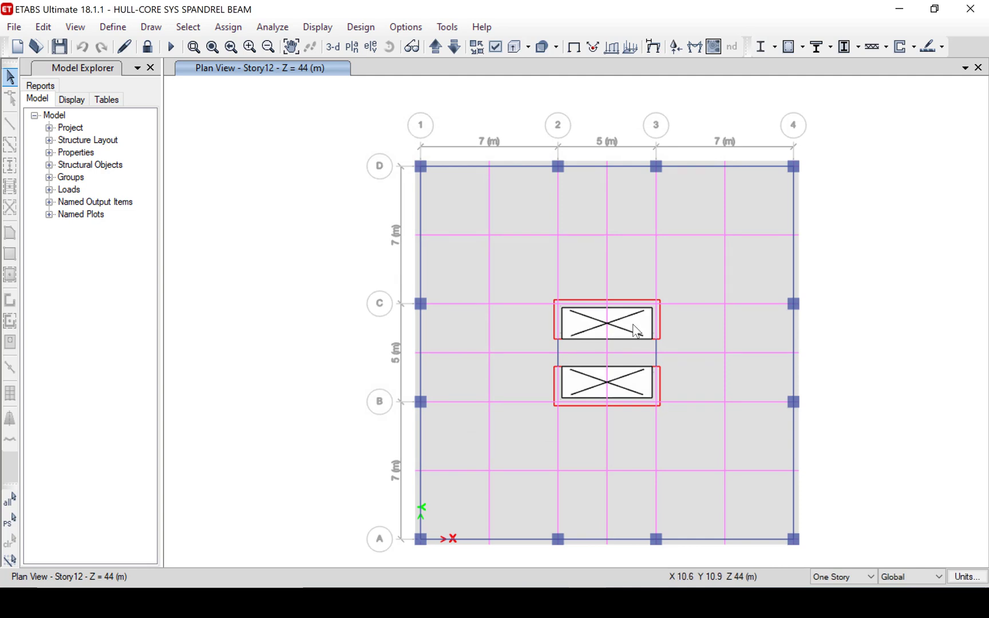
Select only Story12 for slab design and run the concrete slab design
{"action": "left_click", "coordinate": [942, 46]}
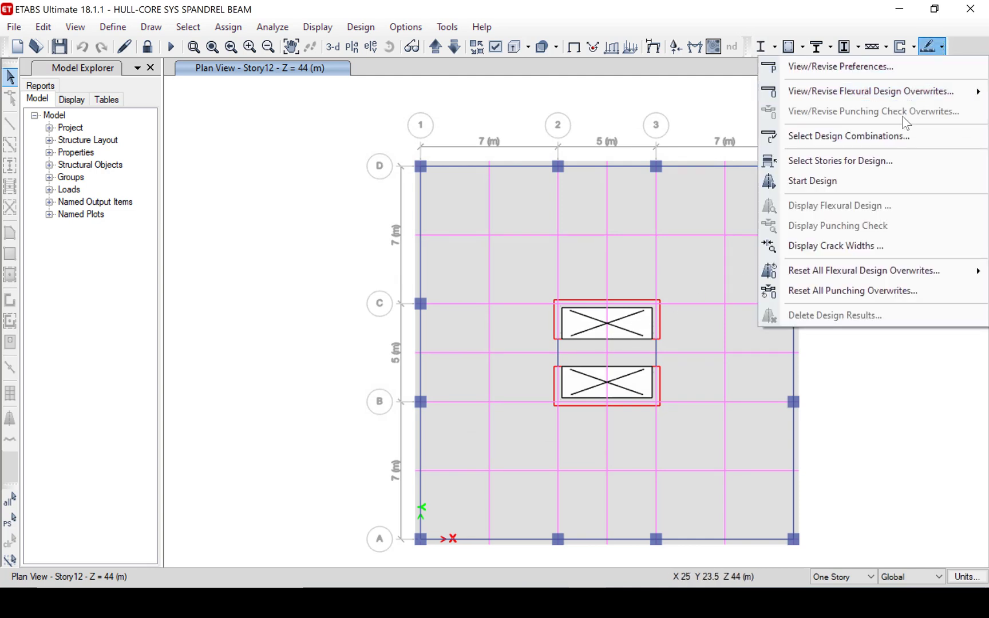
{"action": "left_click", "coordinate": [882, 160]}
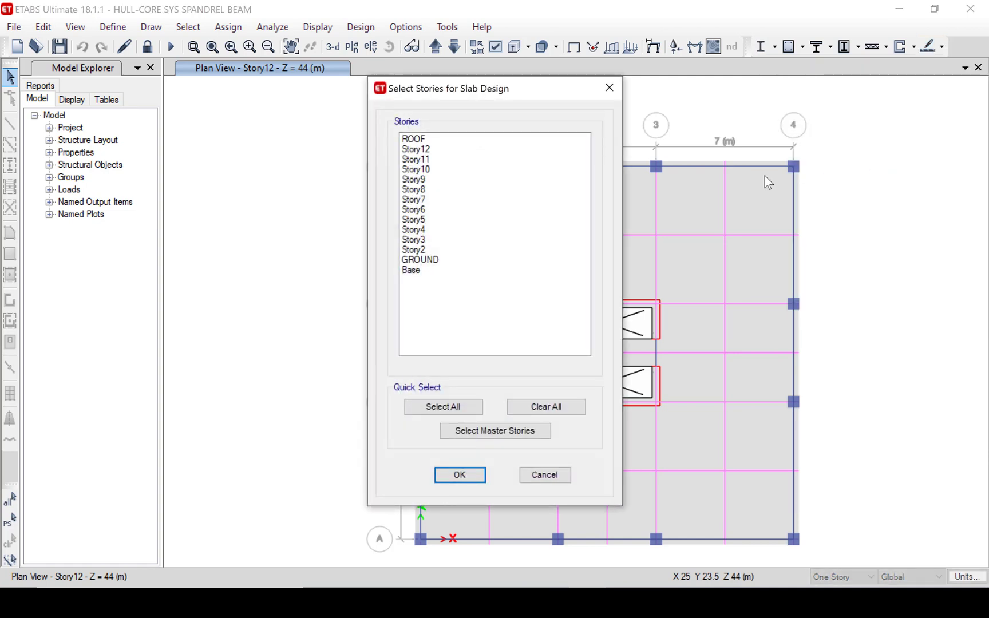
{"action": "left_click", "coordinate": [439, 149]}
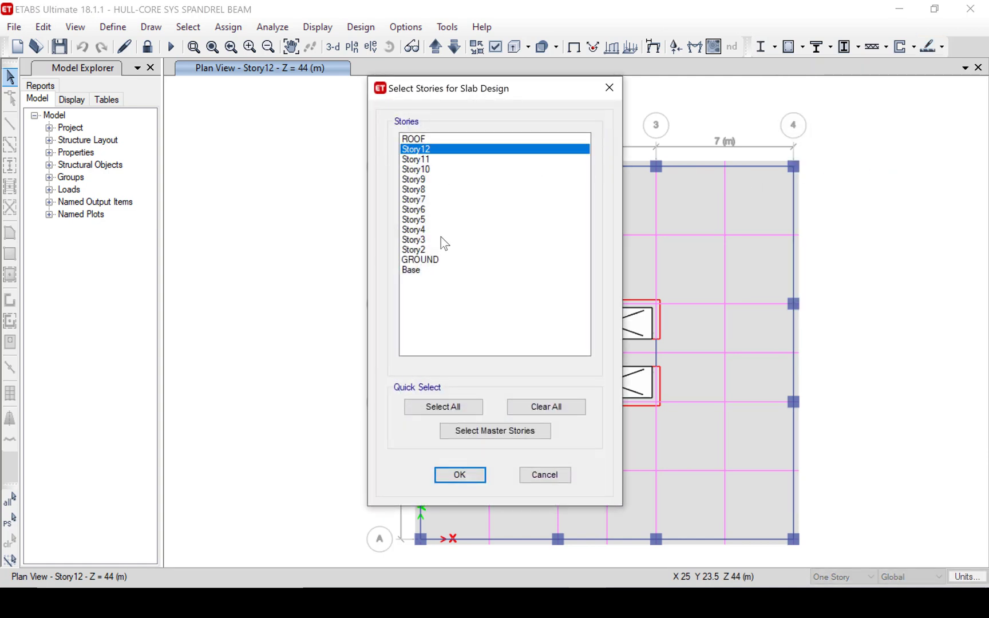
{"action": "left_click", "coordinate": [460, 476]}
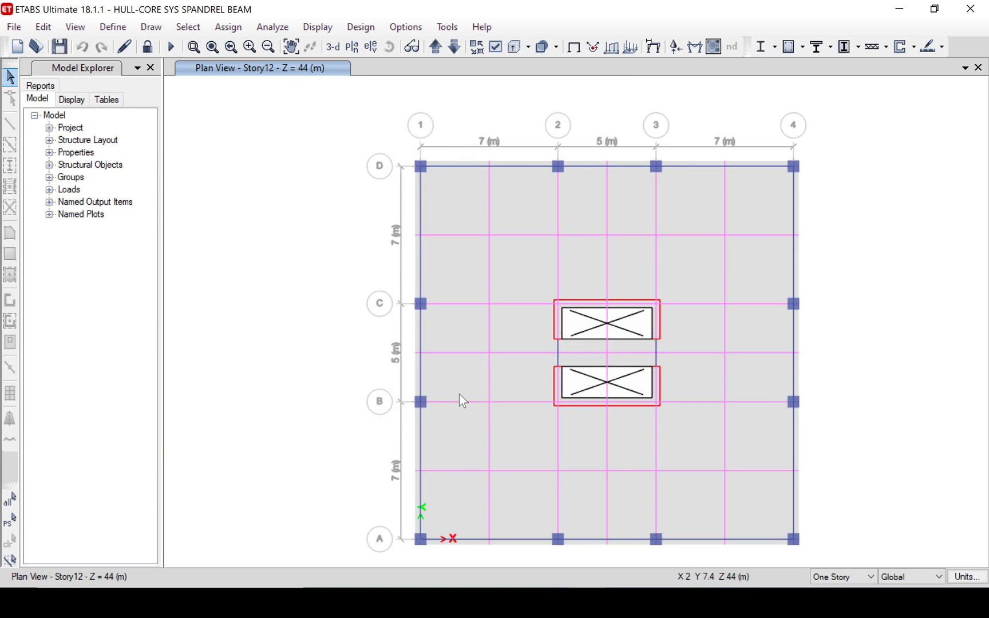
{"action": "left_click", "coordinate": [942, 47]}
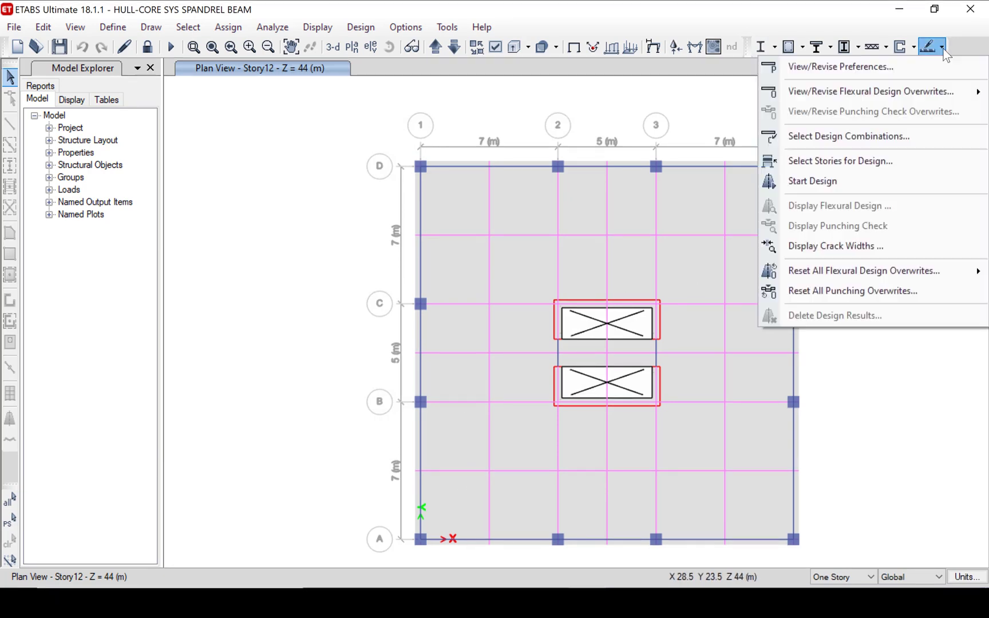
{"action": "left_click", "coordinate": [840, 180]}
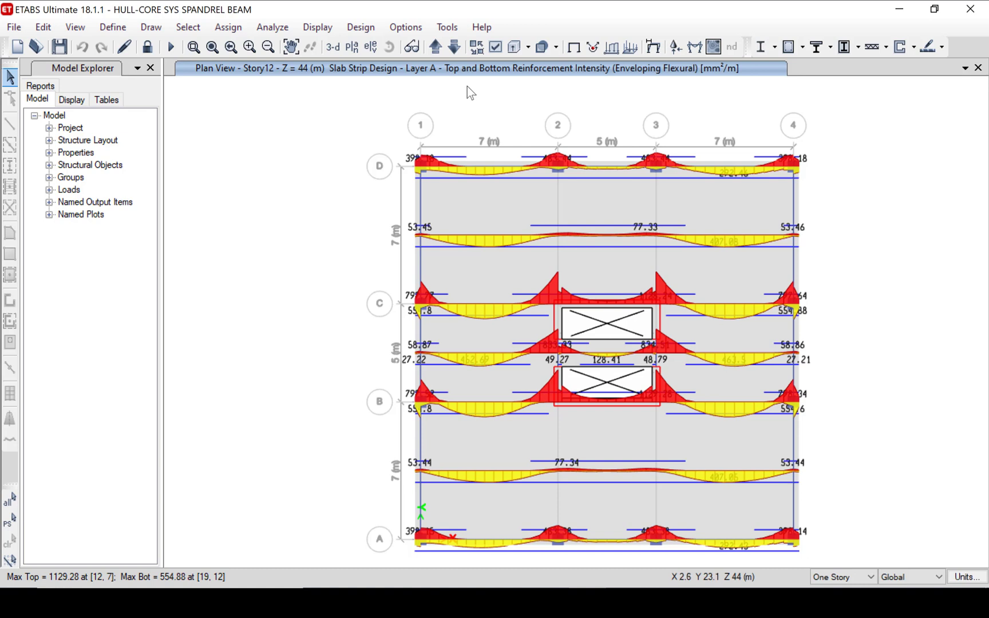
{"action": "mouse_move", "coordinate": [552, 235]}
{"action": "mouse_move", "coordinate": [595, 237]}
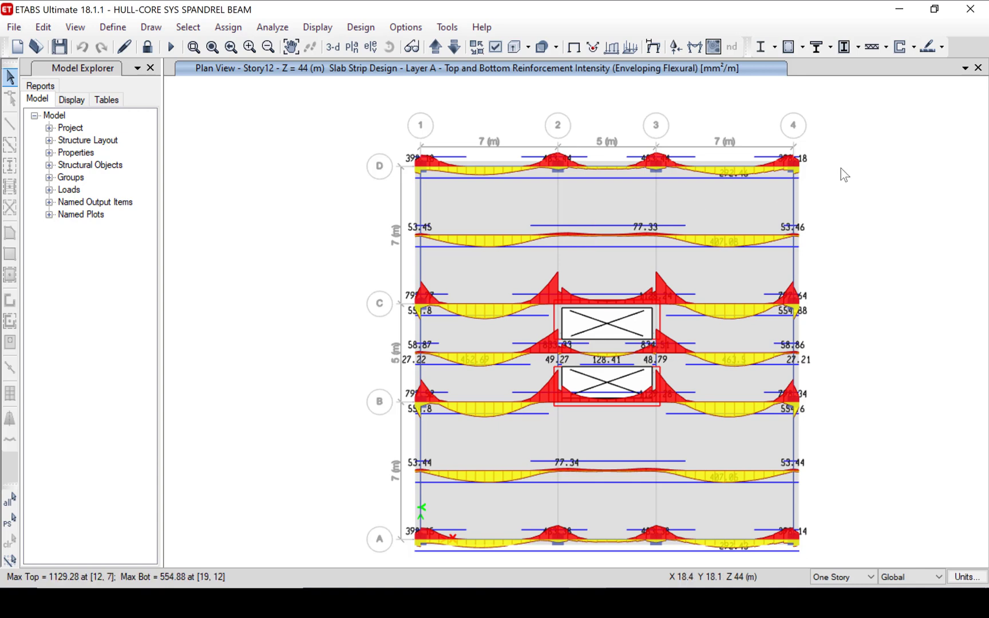
Display the strip-based enveloping flexural reinforcement for Layer B, with bottom rebar only, as total rebar area per strip
{"action": "left_click", "coordinate": [942, 49]}
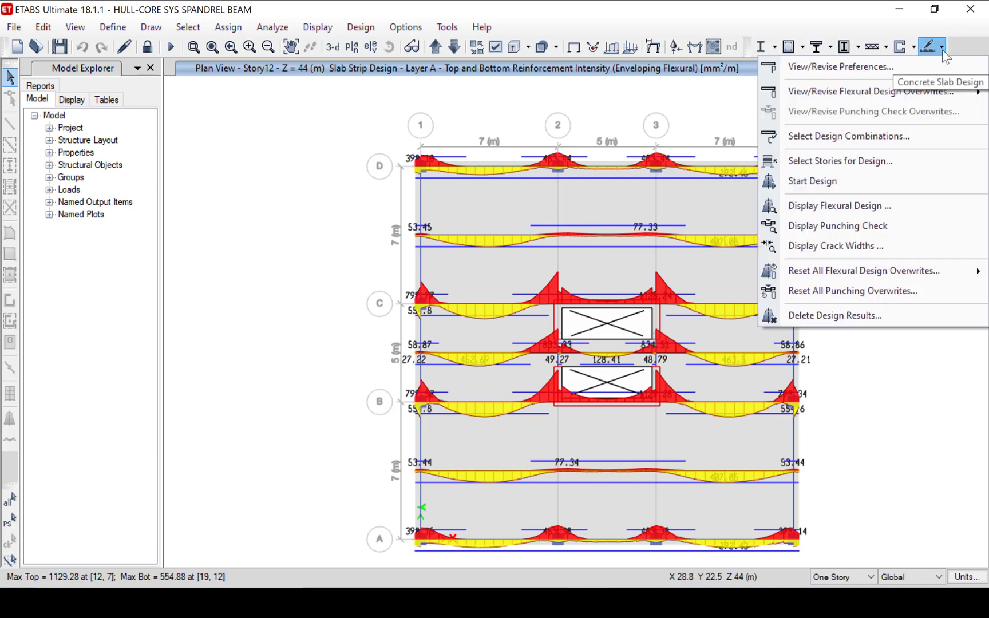
{"action": "left_click", "coordinate": [890, 204]}
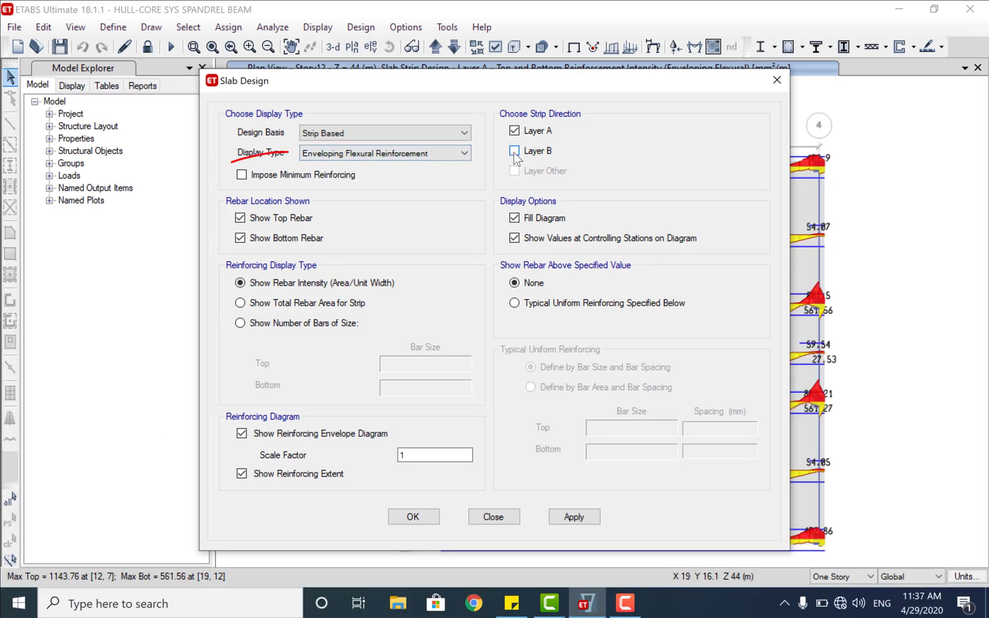
{"action": "left_click", "coordinate": [514, 131]}
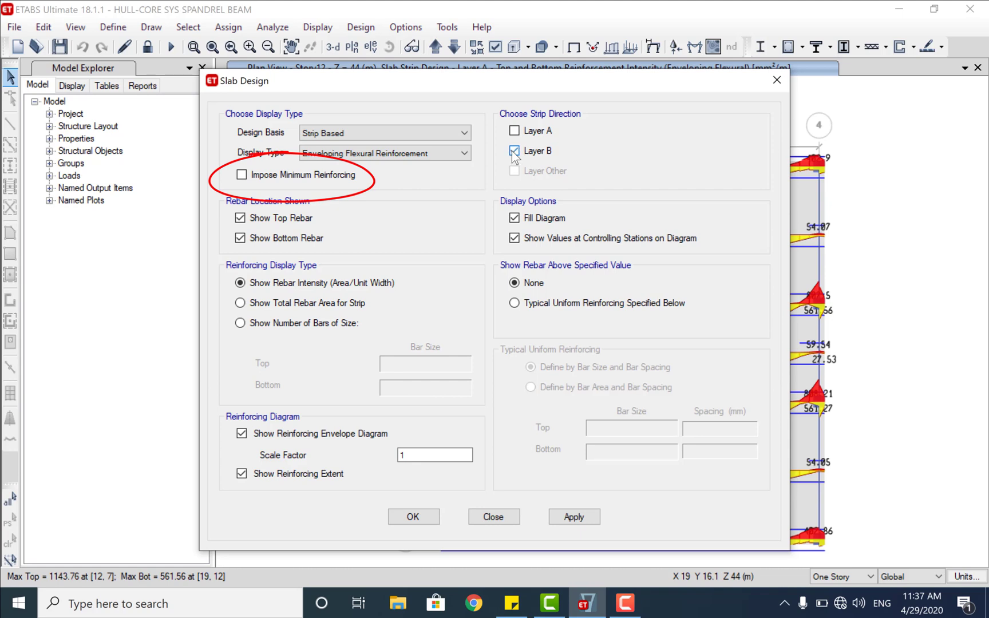
{"action": "left_click", "coordinate": [241, 218]}
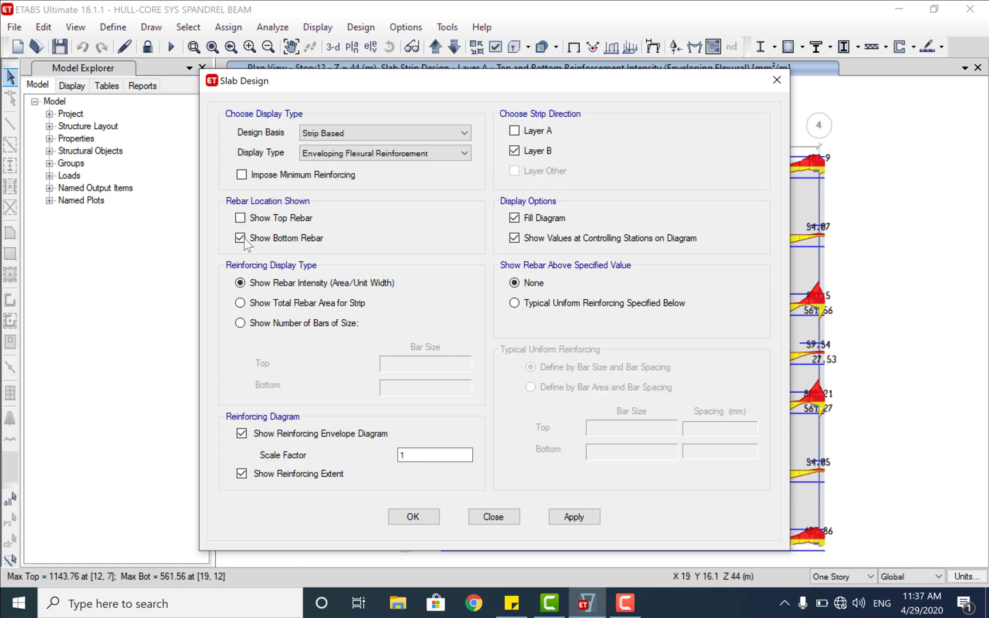
{"action": "left_click", "coordinate": [243, 306]}
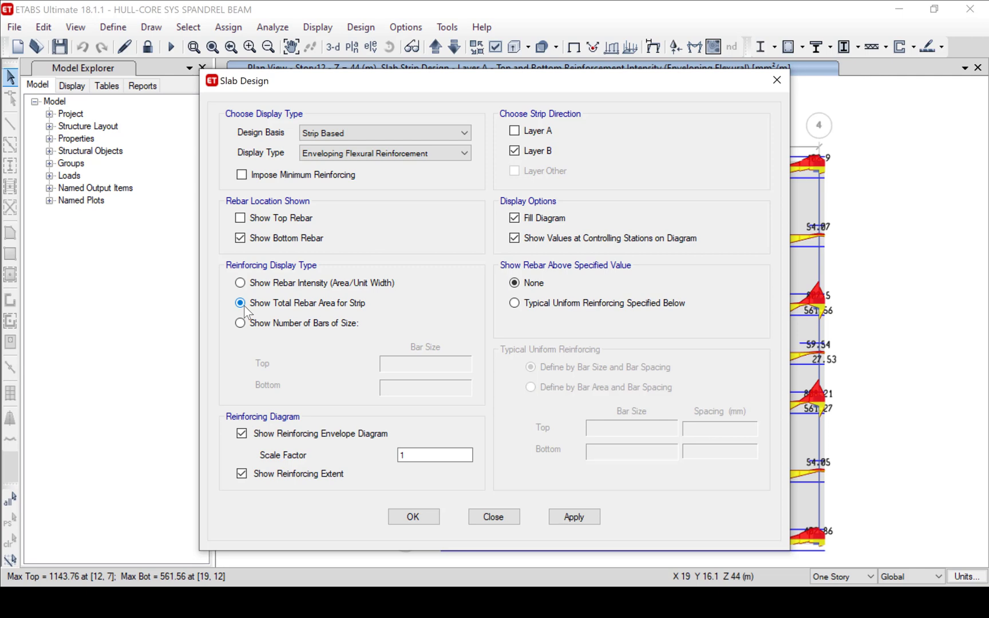
{"action": "left_click", "coordinate": [409, 520]}
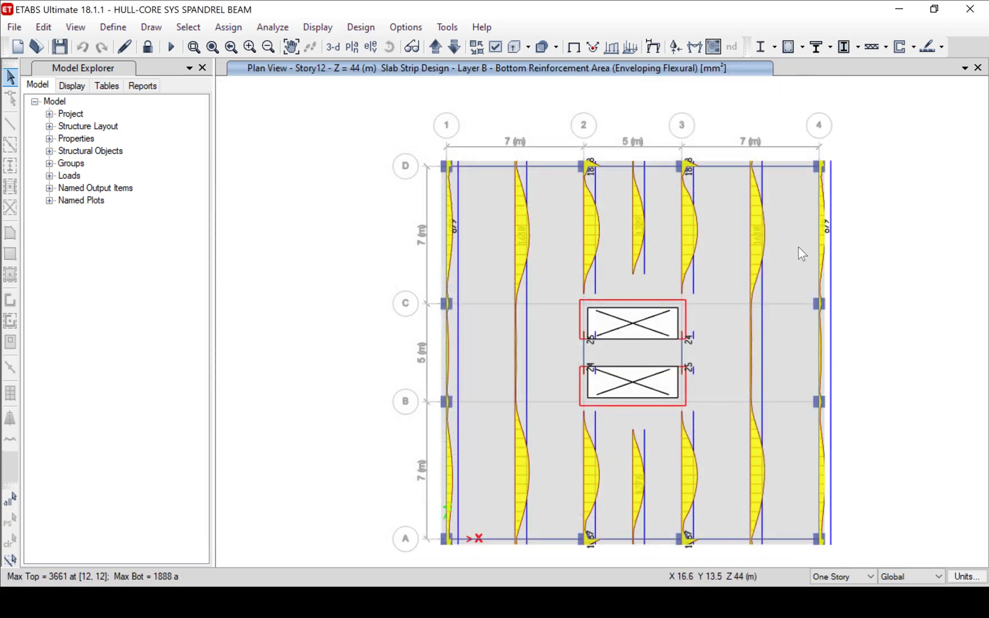
Configure the flexural design display for Layer A only, with top and bottom rebar given as number of bars
{"action": "left_click", "coordinate": [941, 47]}
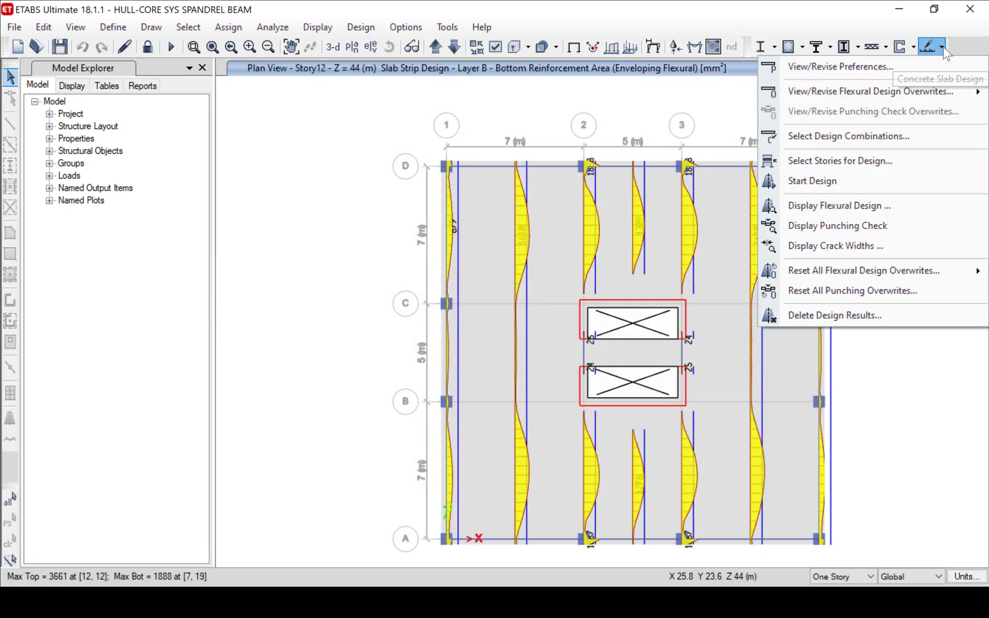
{"action": "left_click", "coordinate": [862, 205]}
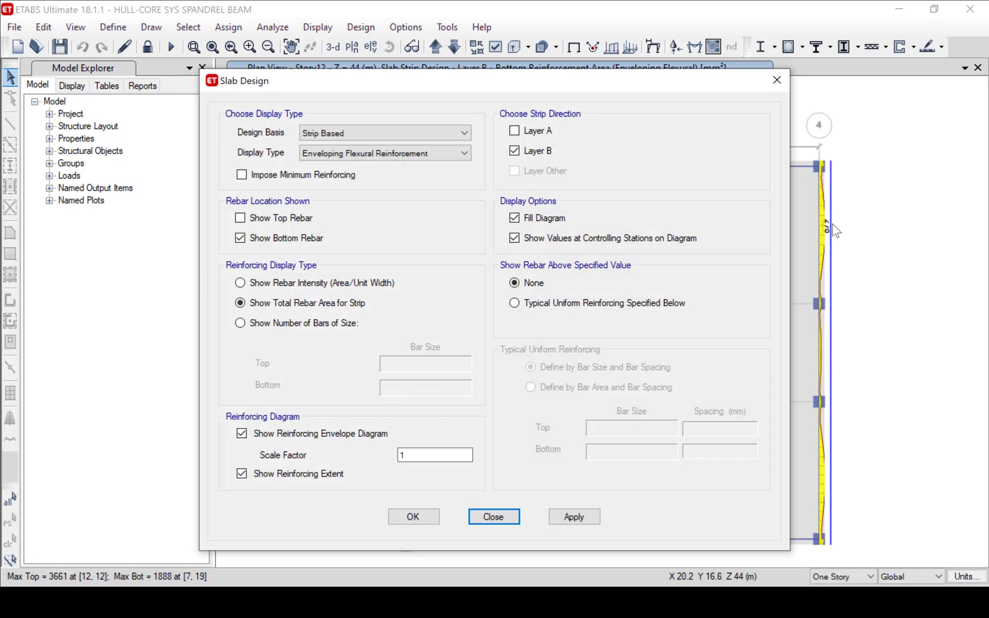
{"action": "left_click", "coordinate": [522, 131]}
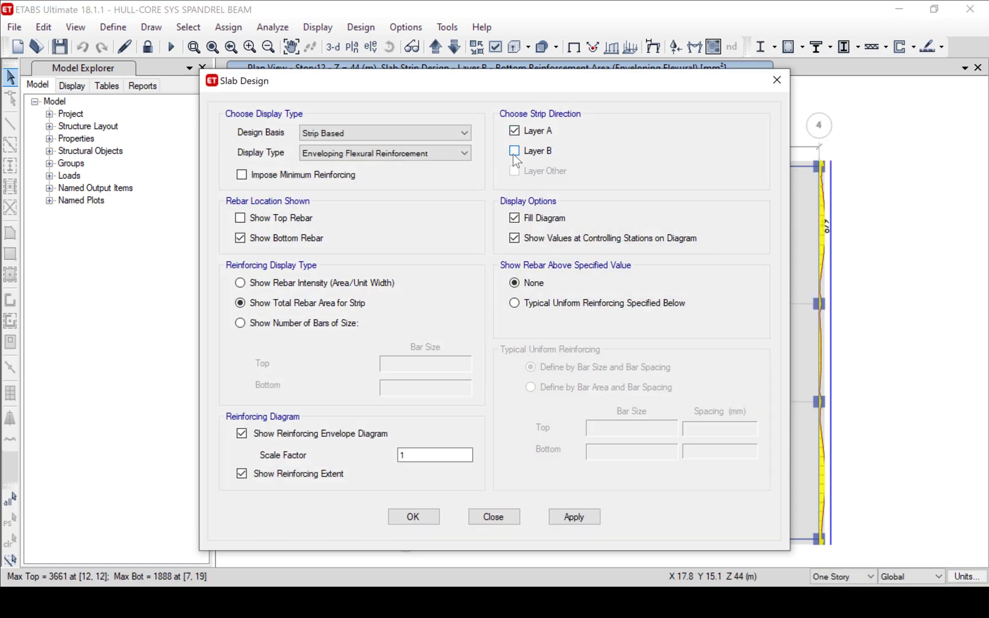
{"action": "left_click", "coordinate": [513, 152]}
{"action": "left_click", "coordinate": [240, 218]}
{"action": "left_click", "coordinate": [240, 323]}
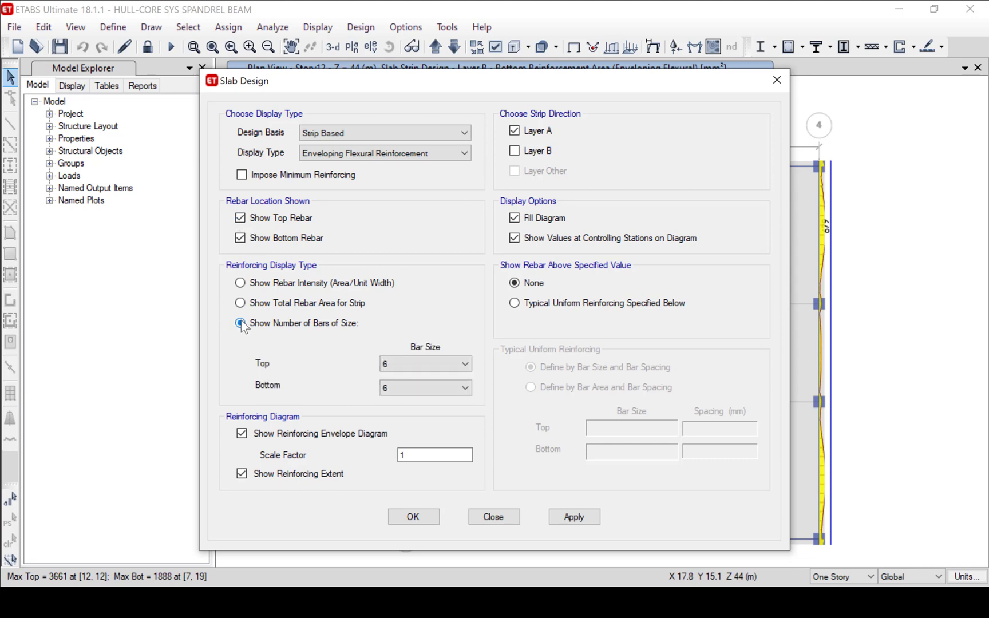
Set the top and bottom bar sizes to 14, keep the specified rebar threshold at None, and show the resulting strip reinforcement
{"action": "left_click", "coordinate": [424, 364]}
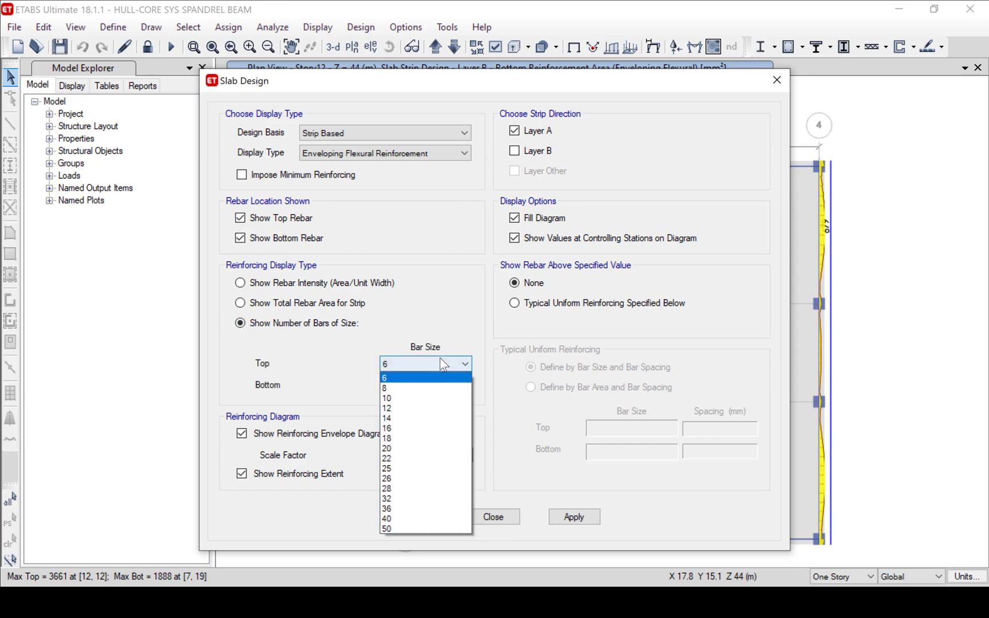
{"action": "left_click", "coordinate": [412, 404]}
{"action": "left_click", "coordinate": [423, 388]}
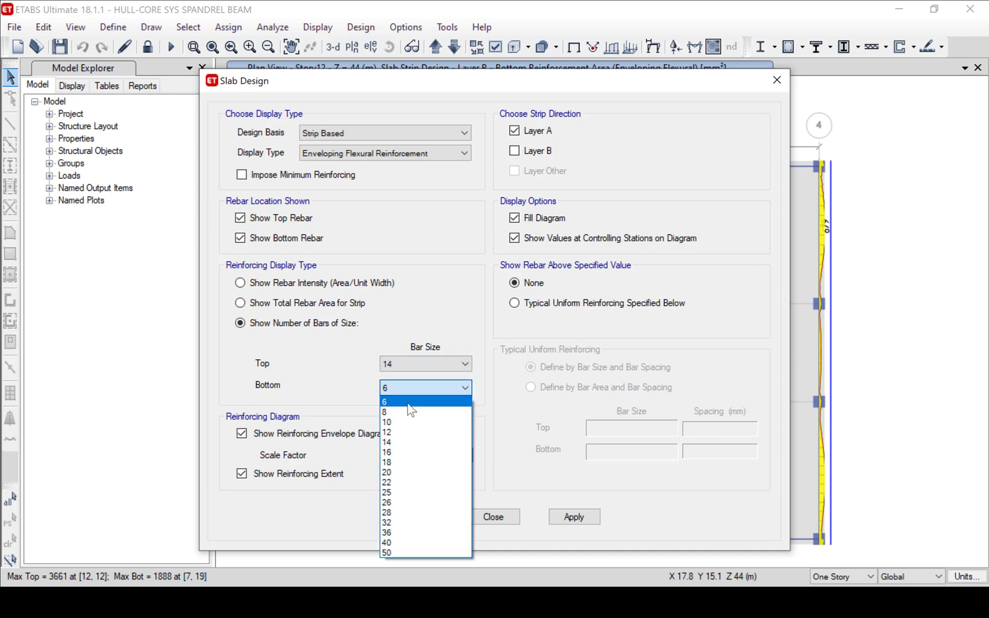
{"action": "left_click", "coordinate": [397, 443]}
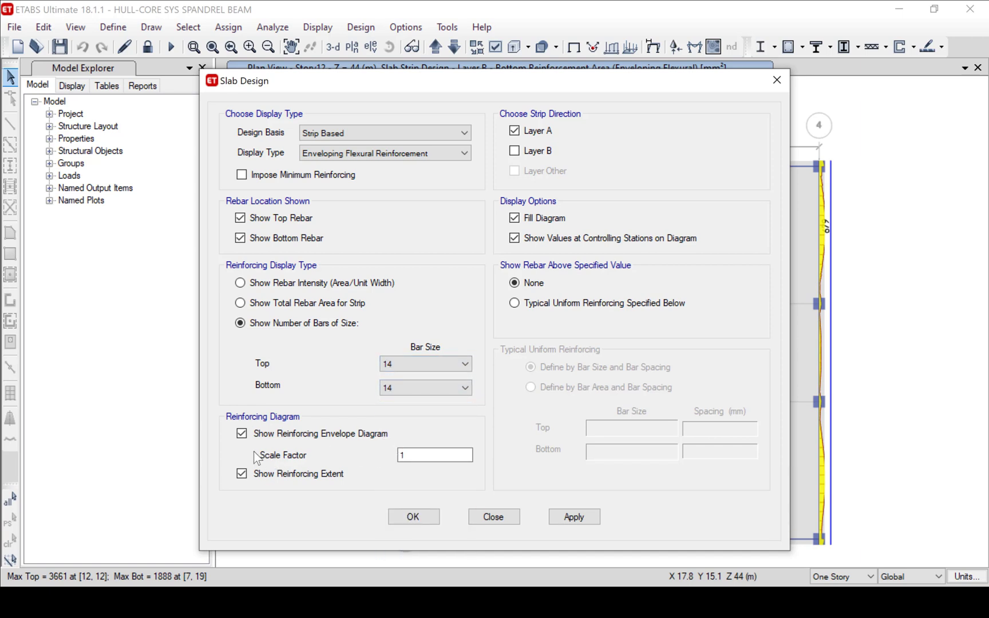
{"action": "left_click", "coordinate": [241, 434]}
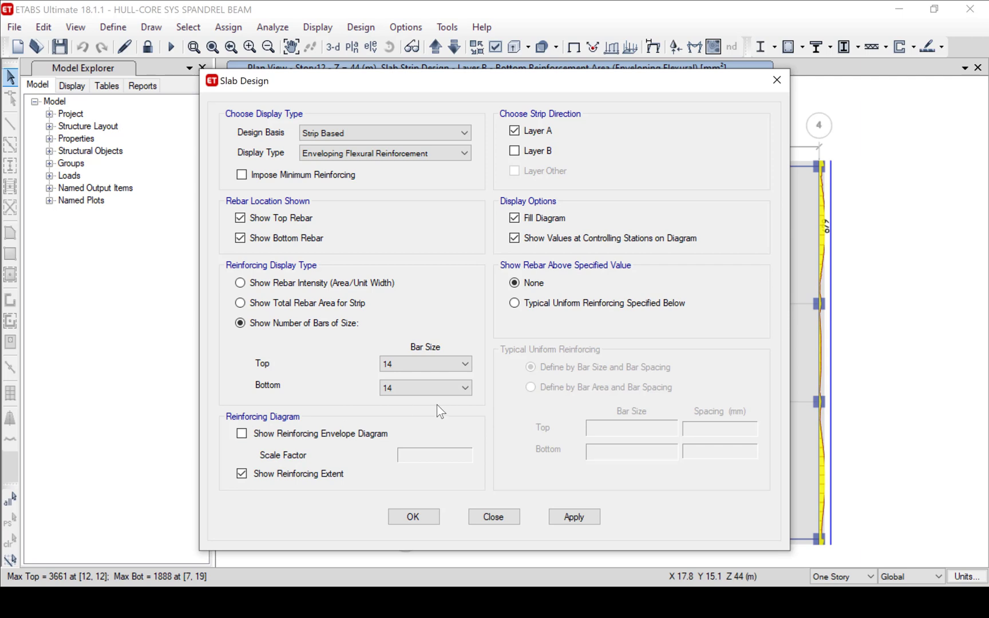
{"action": "left_click", "coordinate": [514, 303]}
{"action": "left_click", "coordinate": [515, 283]}
{"action": "left_click", "coordinate": [407, 517]}
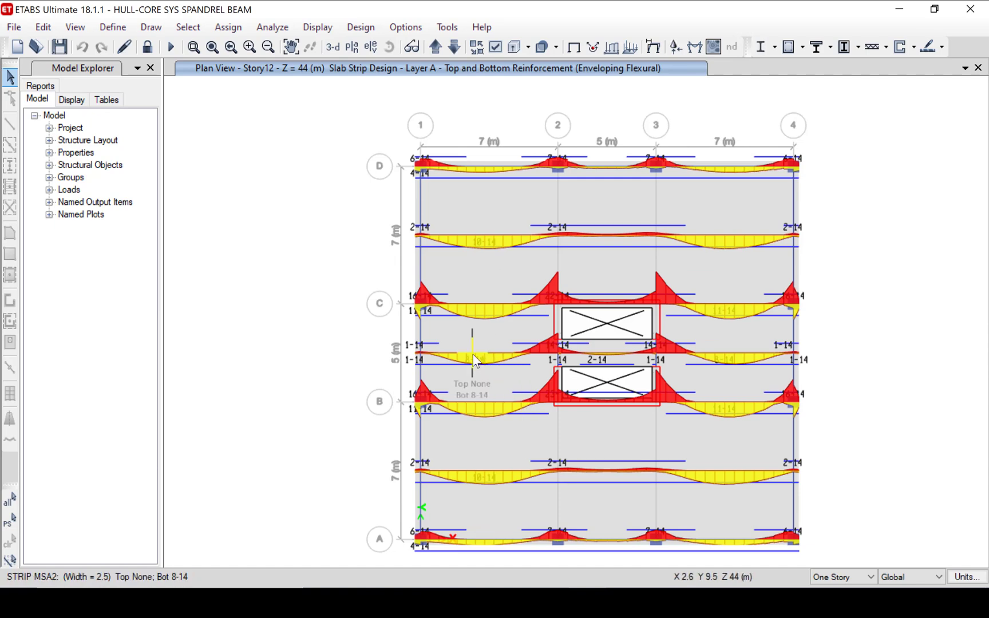
Review the design details report of the Layer A middle strip between grids B and C, covering moments, reinforcement areas and shear
{"action": "right_click", "coordinate": [472, 355]}
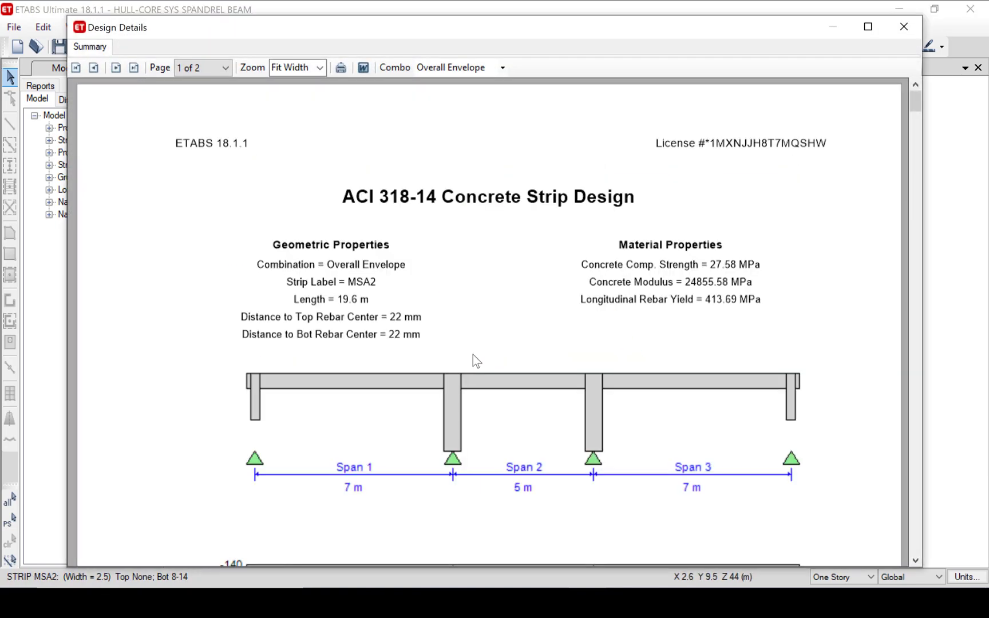
{"action": "scroll", "coordinate": [473, 355], "scroll_direction": "down", "scroll_amount": 5}
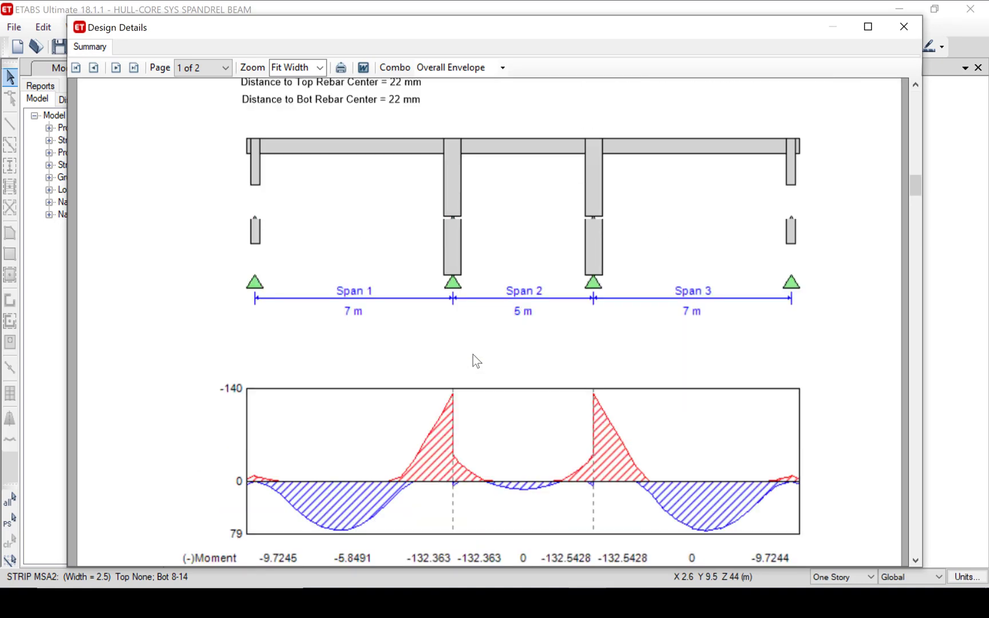
{"action": "scroll", "coordinate": [473, 354], "scroll_direction": "down", "scroll_amount": 1}
{"action": "scroll", "coordinate": [473, 355], "scroll_direction": "up", "scroll_amount": 1}
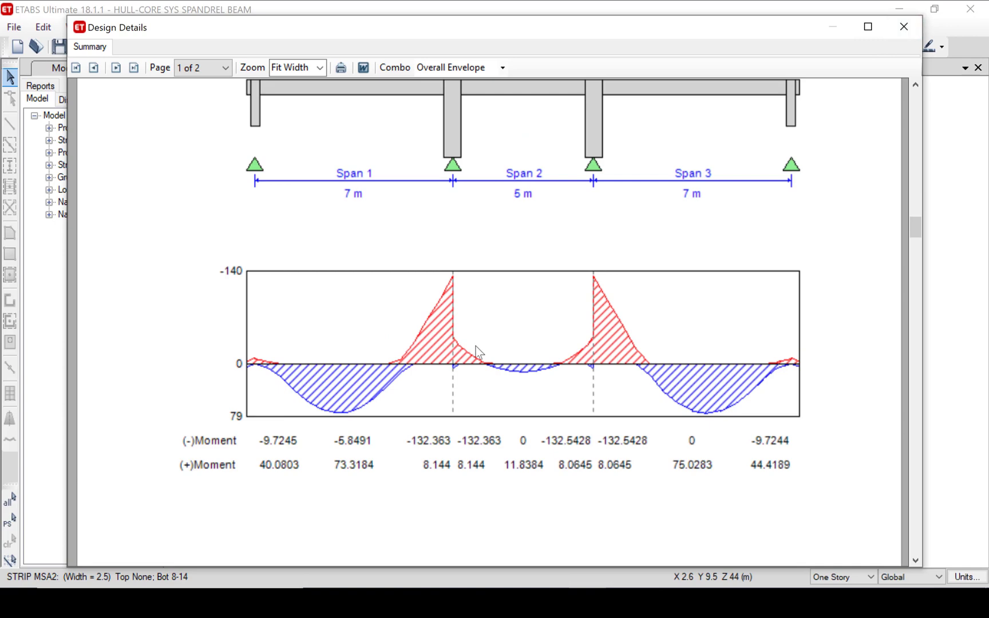
{"action": "scroll", "coordinate": [477, 350], "scroll_direction": "down", "scroll_amount": 8}
{"action": "scroll", "coordinate": [476, 349], "scroll_direction": "down", "scroll_amount": 4}
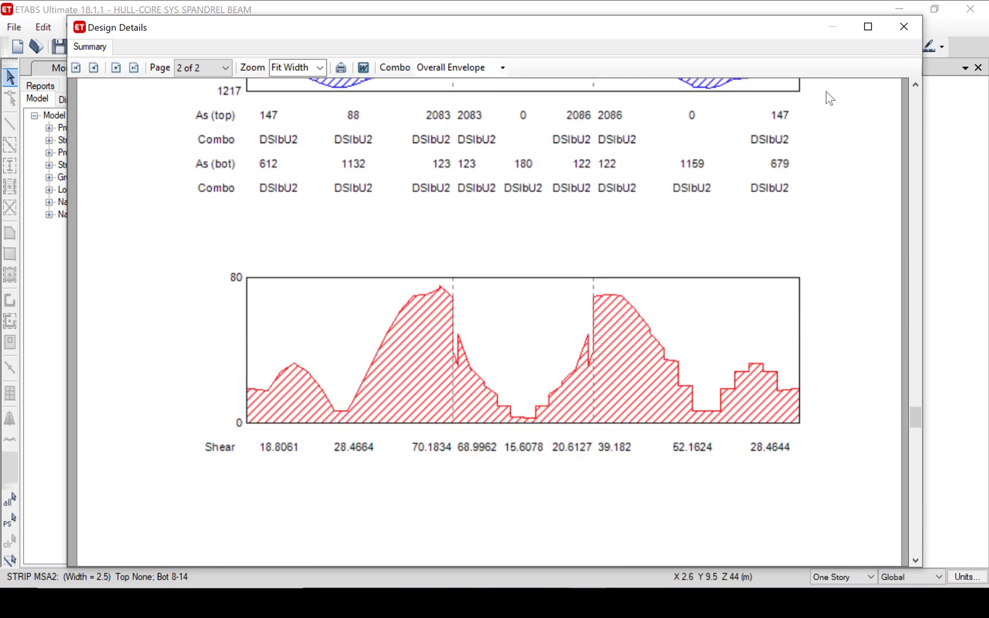
{"action": "left_click", "coordinate": [903, 27]}
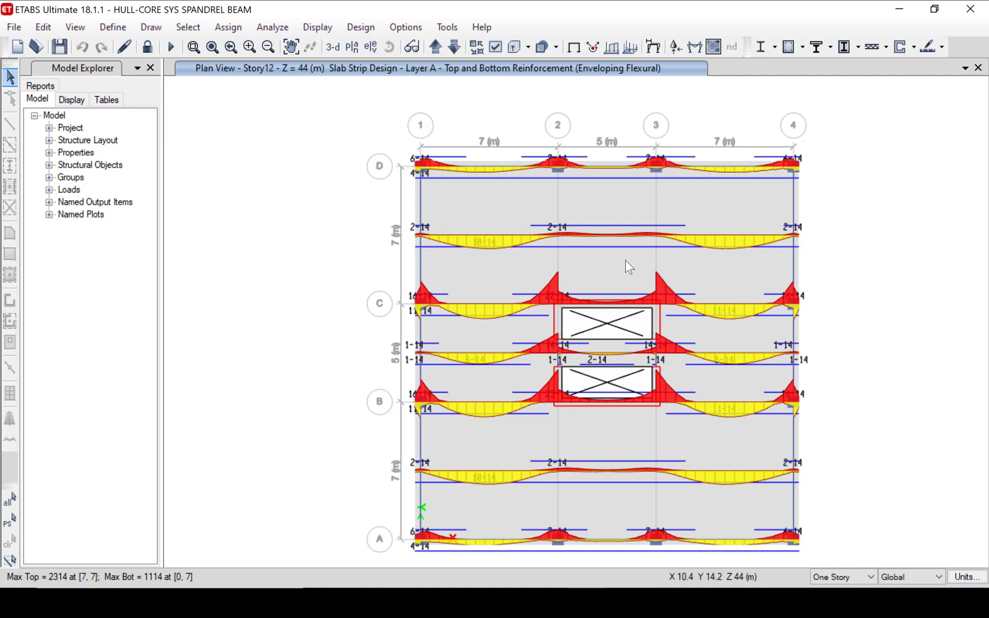
Display the finite element based enveloping flexural reinforcement for Direction 1 bottom rebar and examine the contour values
{"action": "left_click", "coordinate": [941, 47]}
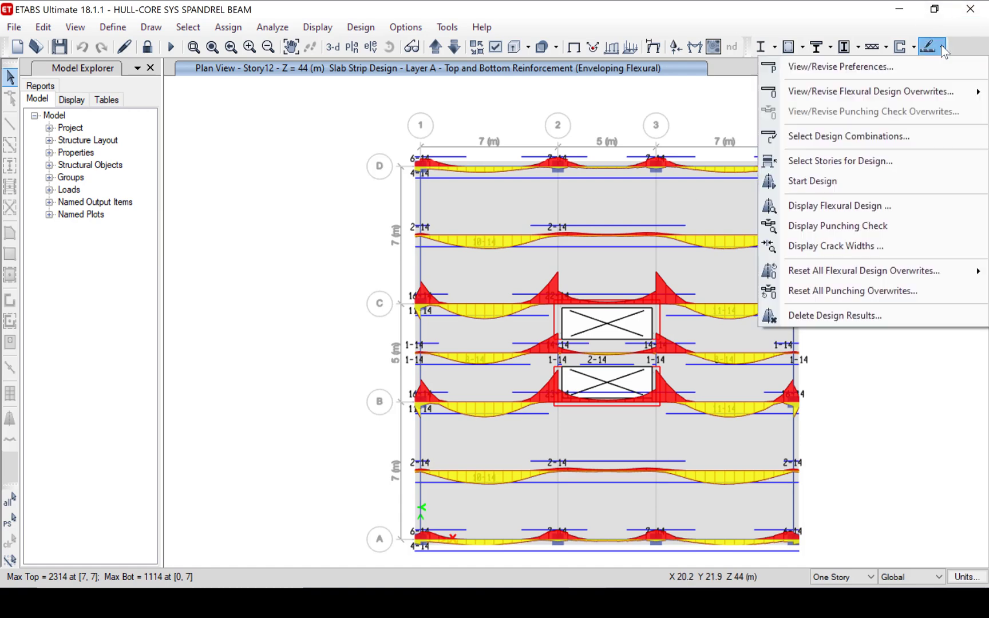
{"action": "left_click", "coordinate": [867, 207]}
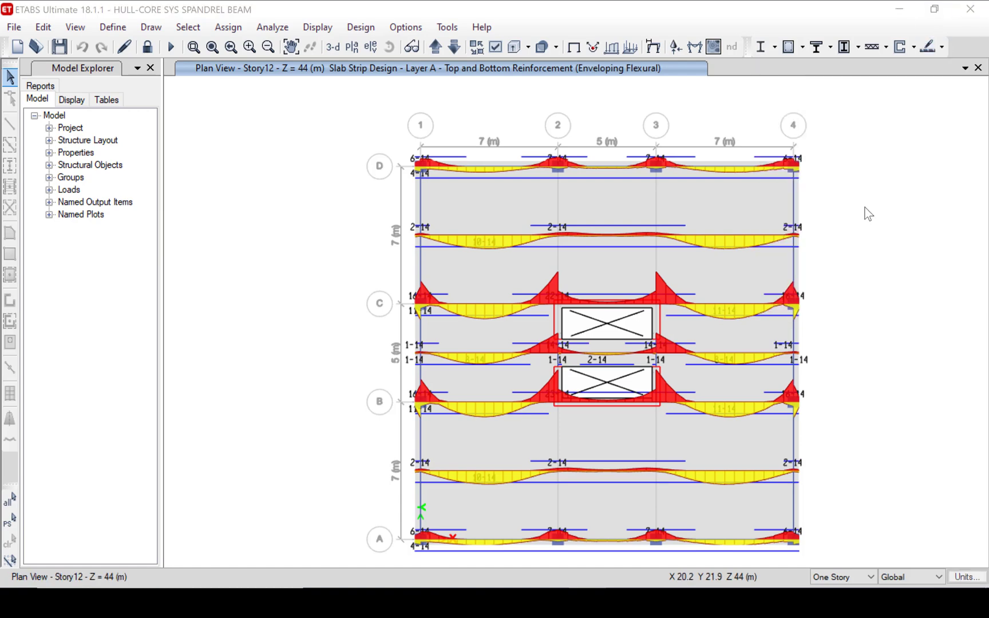
{"action": "left_click", "coordinate": [406, 136]}
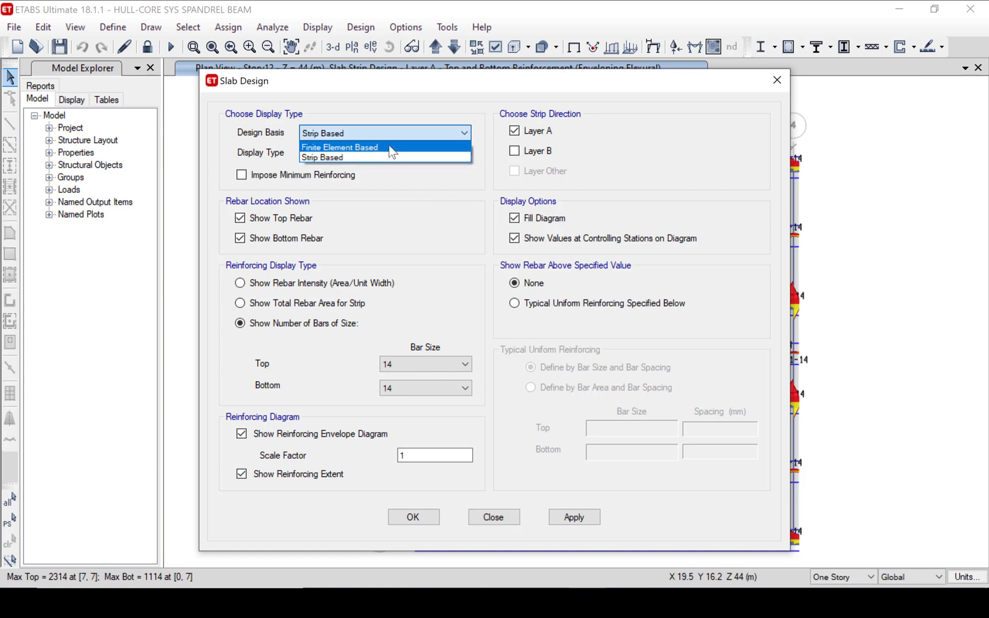
{"action": "left_click", "coordinate": [389, 147]}
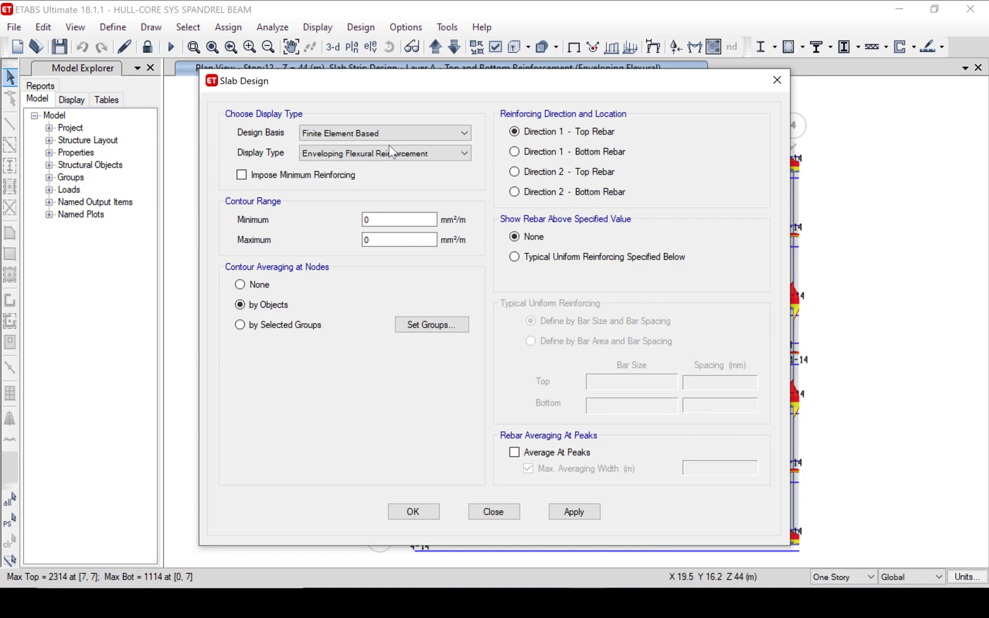
{"action": "left_click", "coordinate": [529, 159]}
{"action": "left_click", "coordinate": [421, 515]}
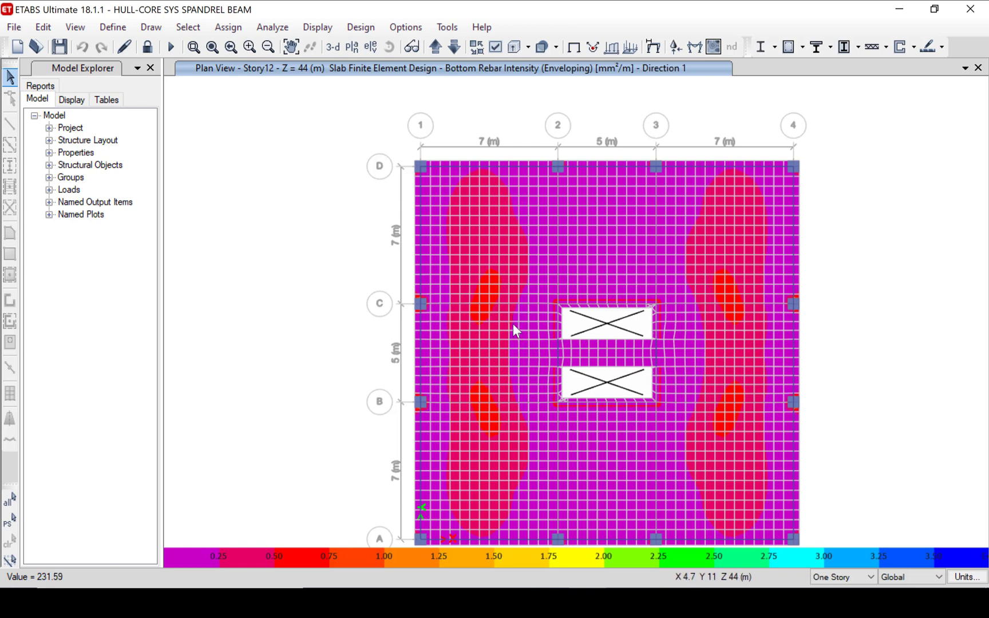
{"action": "mouse_move", "coordinate": [512, 322]}
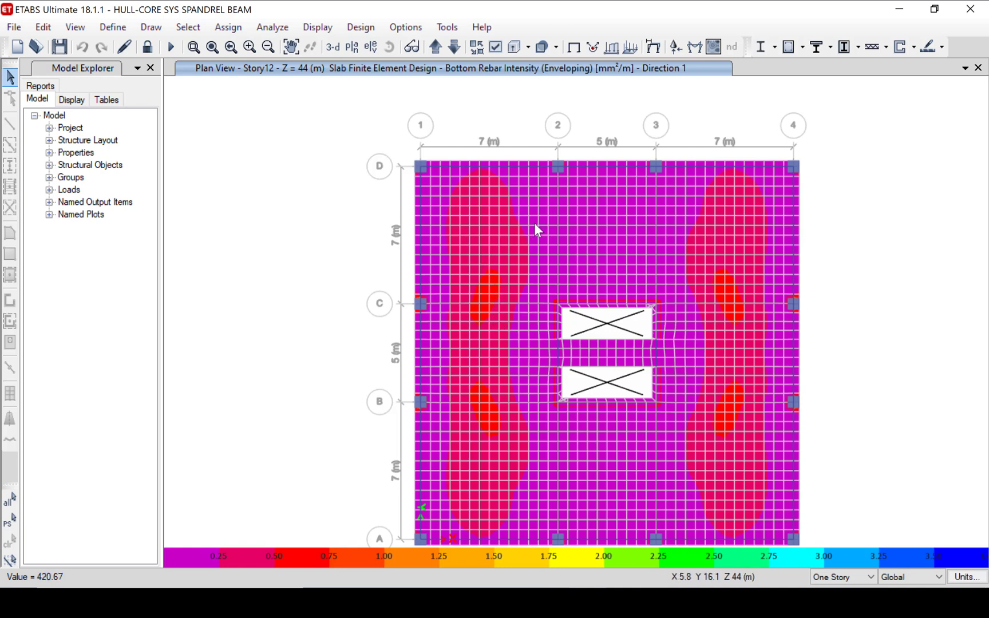
{"action": "left_click", "coordinate": [940, 47]}
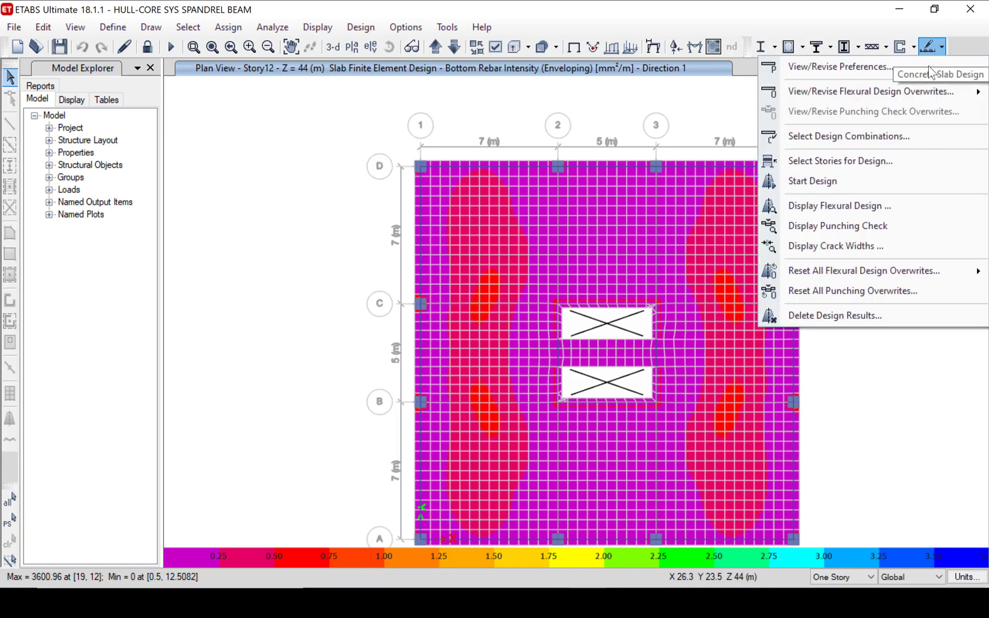
{"action": "left_click", "coordinate": [852, 205]}
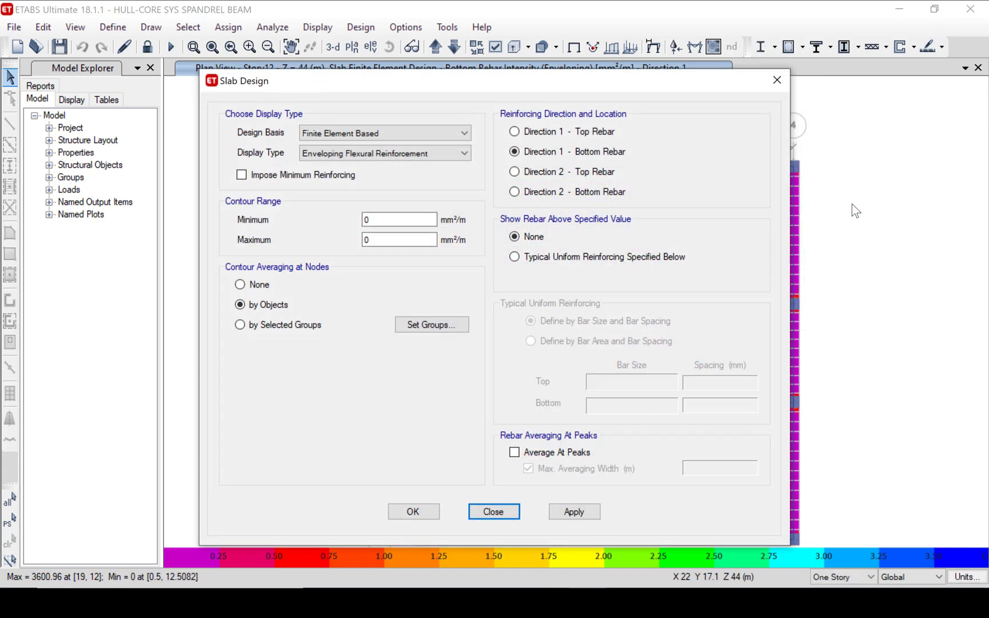
{"action": "left_click", "coordinate": [515, 171]}
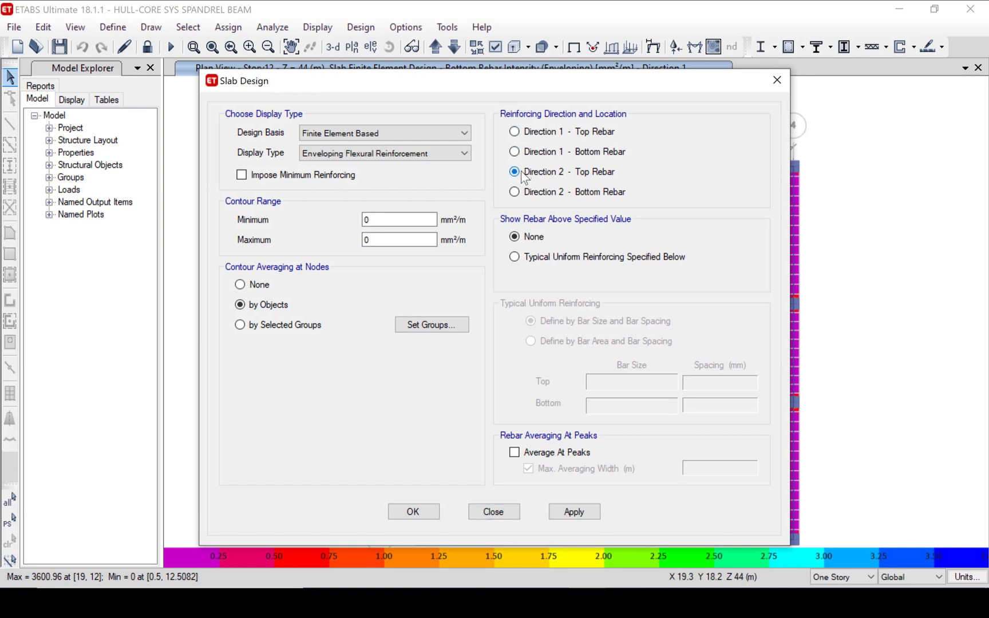
{"action": "left_click", "coordinate": [514, 257]}
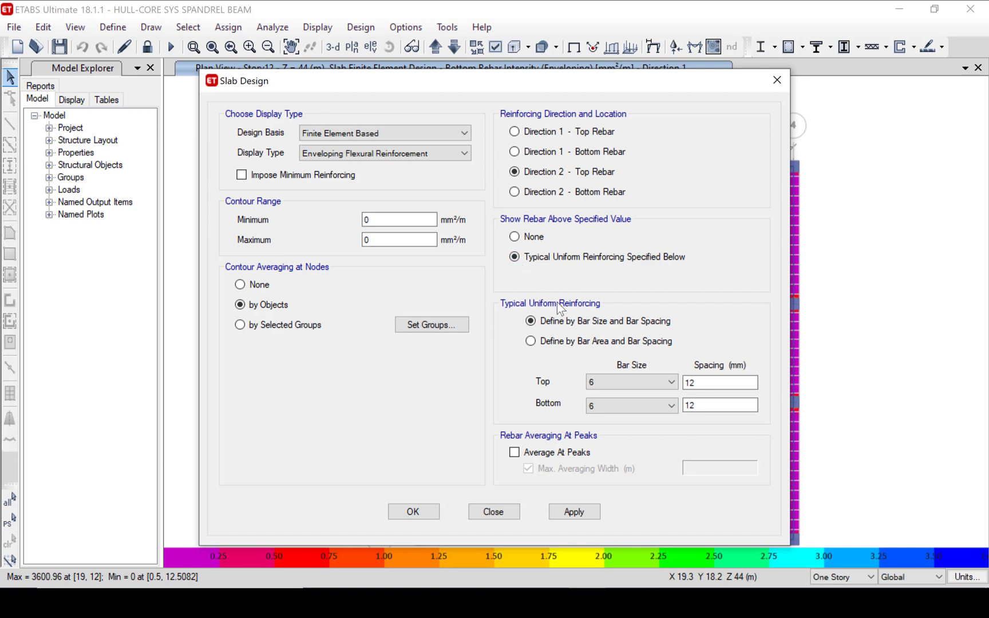
{"action": "left_click", "coordinate": [581, 340]}
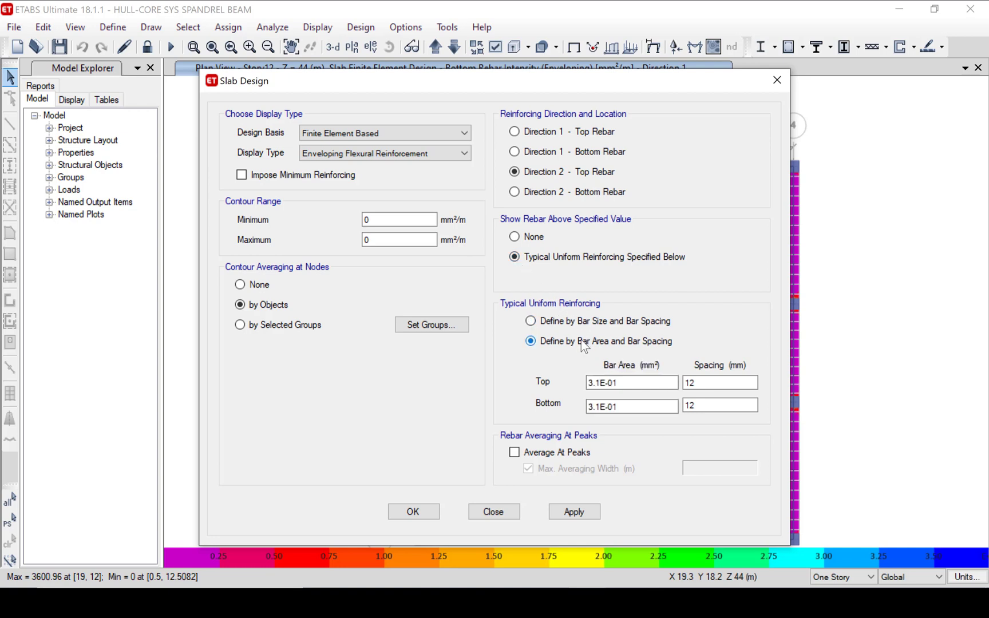
{"action": "left_click", "coordinate": [566, 323]}
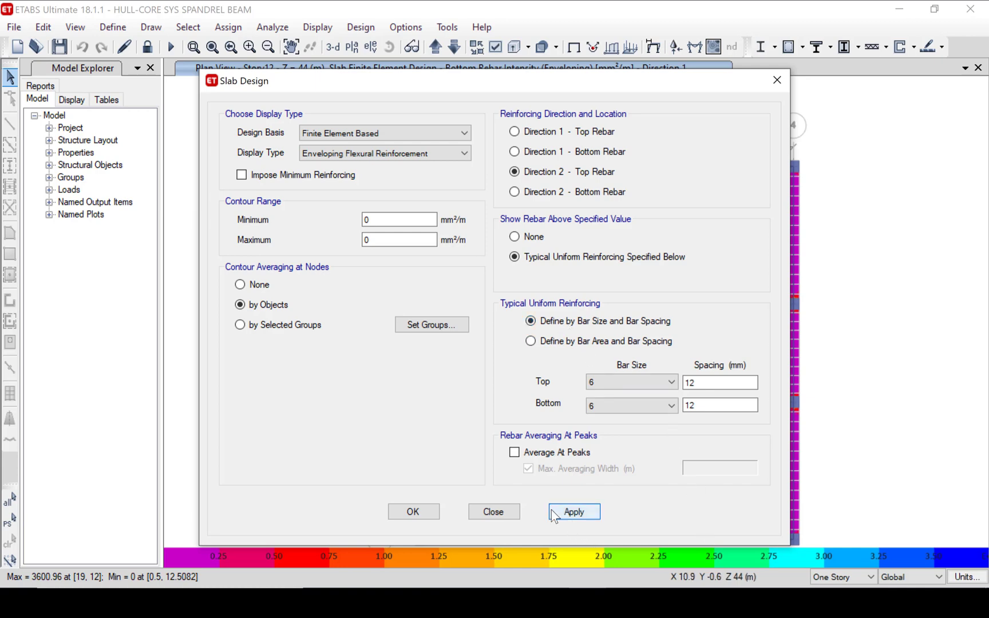
{"action": "left_click", "coordinate": [493, 512]}
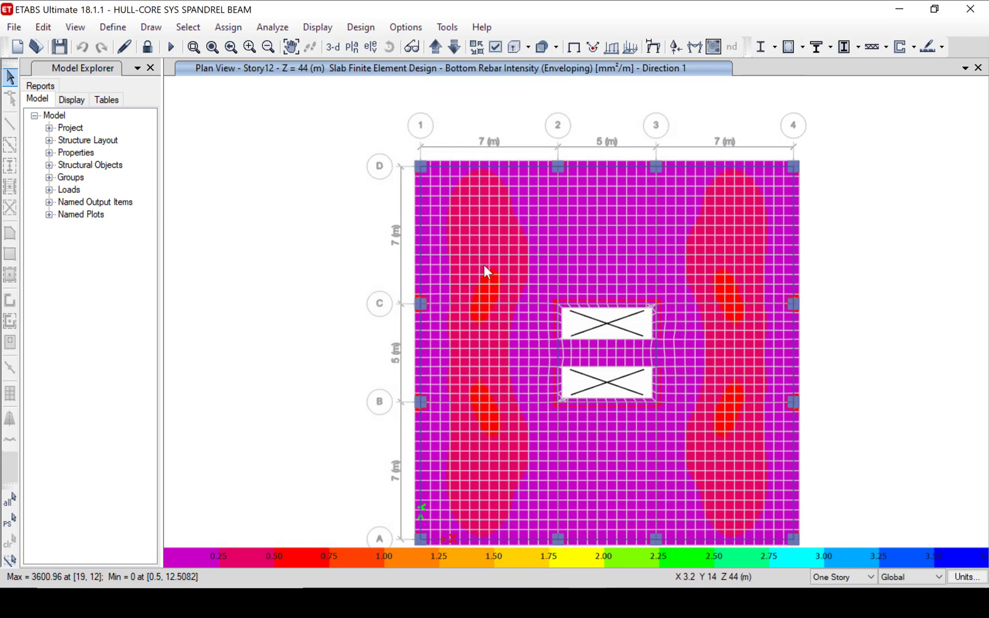
Display the slab punching check for Story12 and view the definition of the strength design combination DSlbU1
{"action": "left_click", "coordinate": [942, 47]}
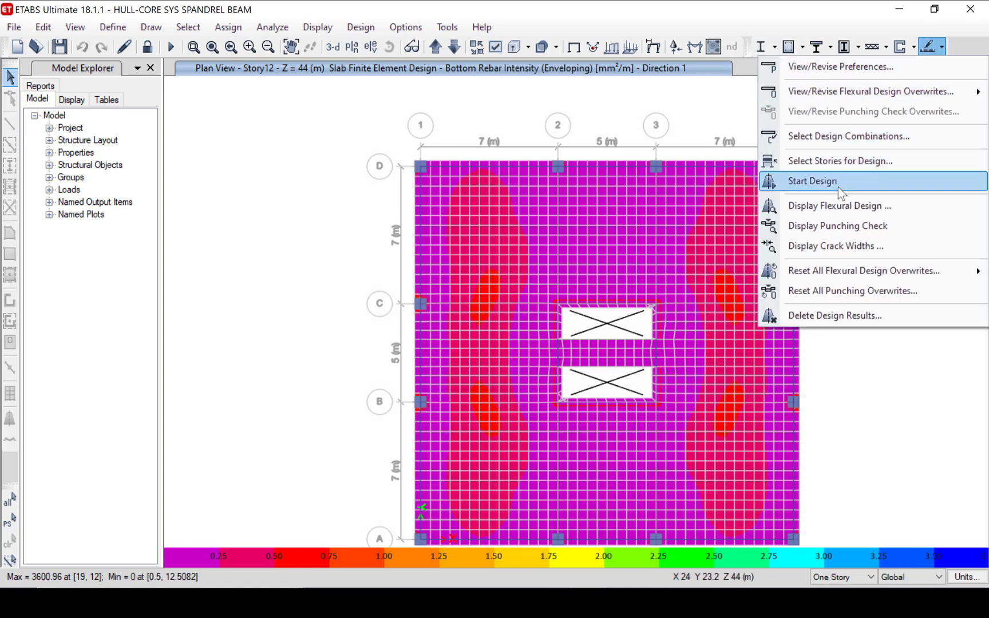
{"action": "left_click", "coordinate": [827, 226]}
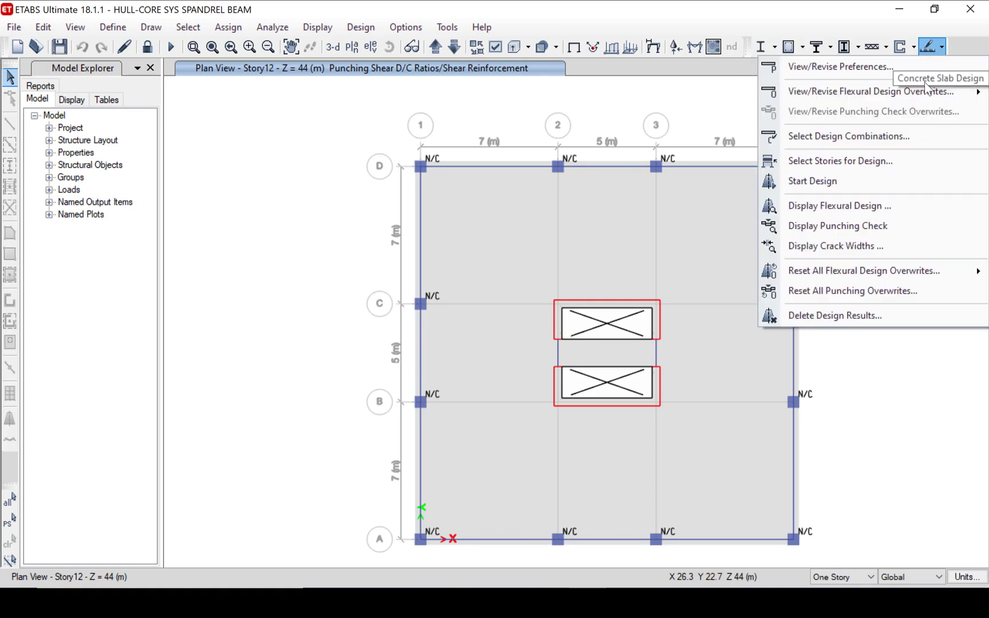
{"action": "left_click", "coordinate": [887, 135]}
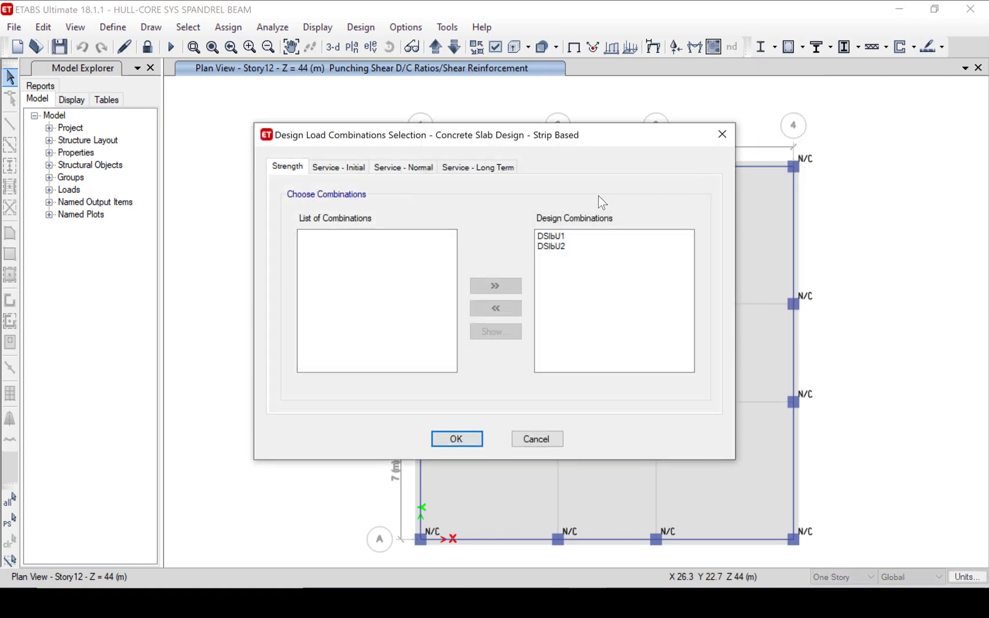
{"action": "left_click", "coordinate": [553, 246]}
{"action": "left_click", "coordinate": [551, 237]}
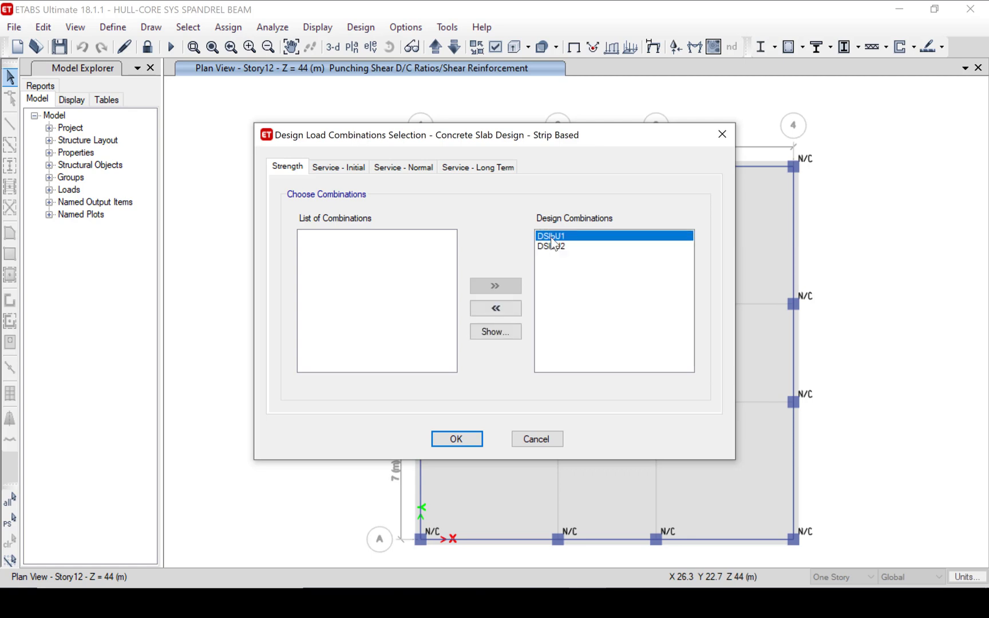
{"action": "left_click", "coordinate": [498, 331]}
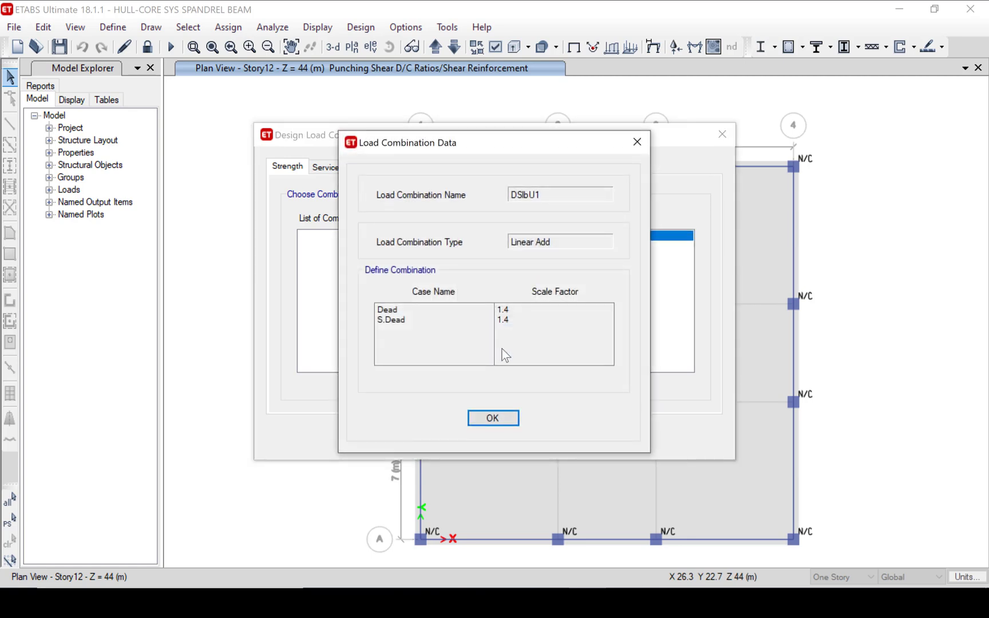
{"action": "left_click", "coordinate": [507, 420]}
{"action": "left_click", "coordinate": [537, 439]}
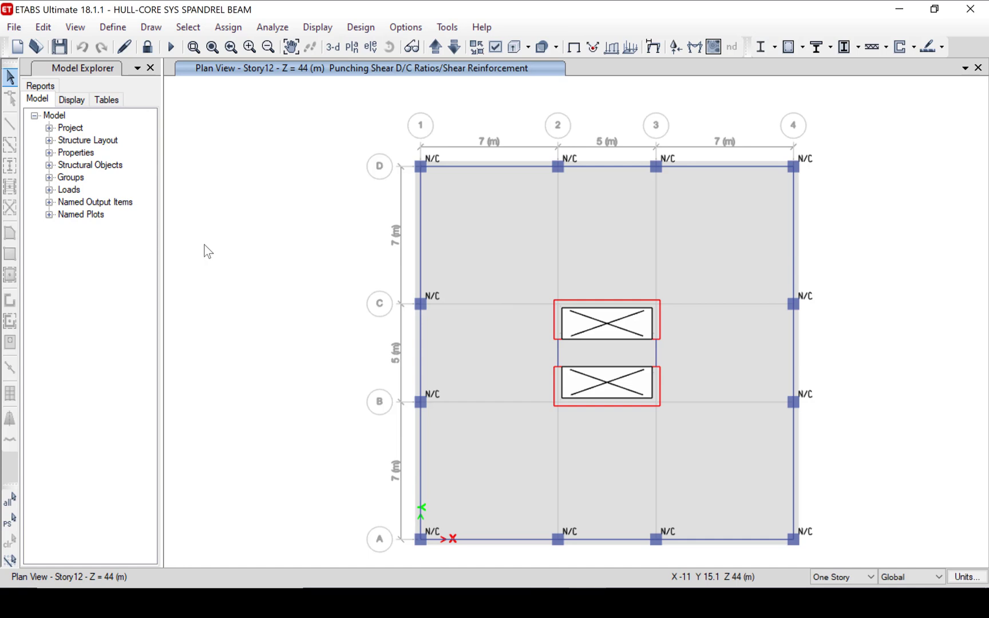
Create a new user report that includes all load patterns
{"action": "left_click", "coordinate": [13, 27]}
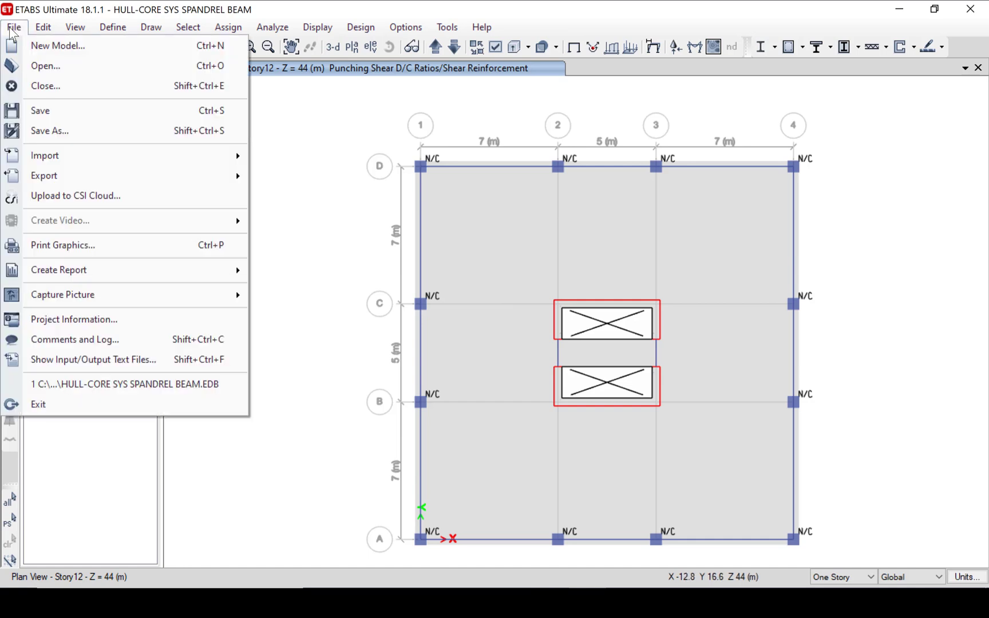
{"action": "mouse_move", "coordinate": [78, 271]}
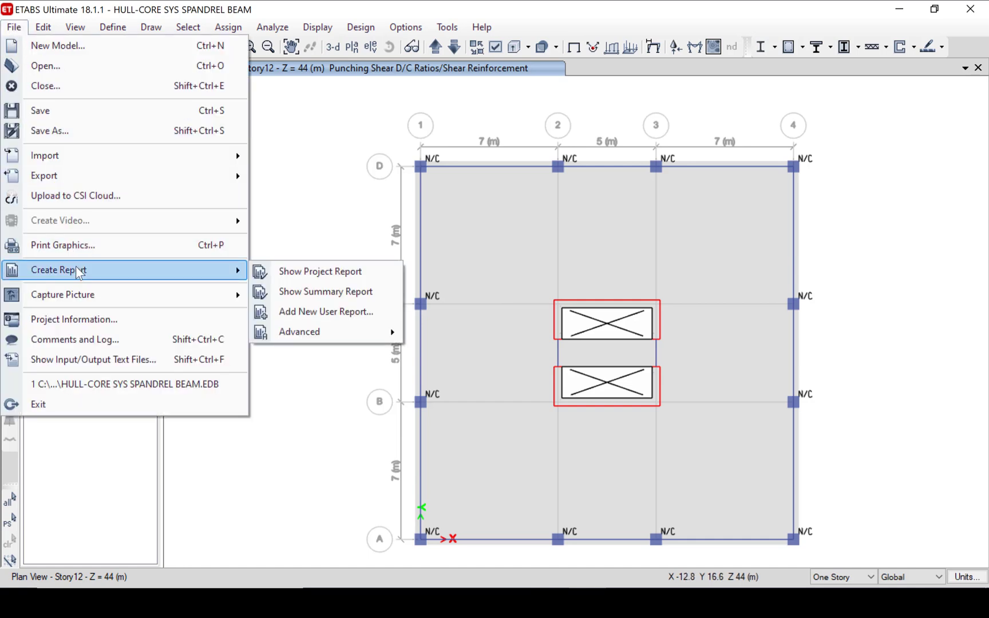
{"action": "left_click", "coordinate": [311, 316]}
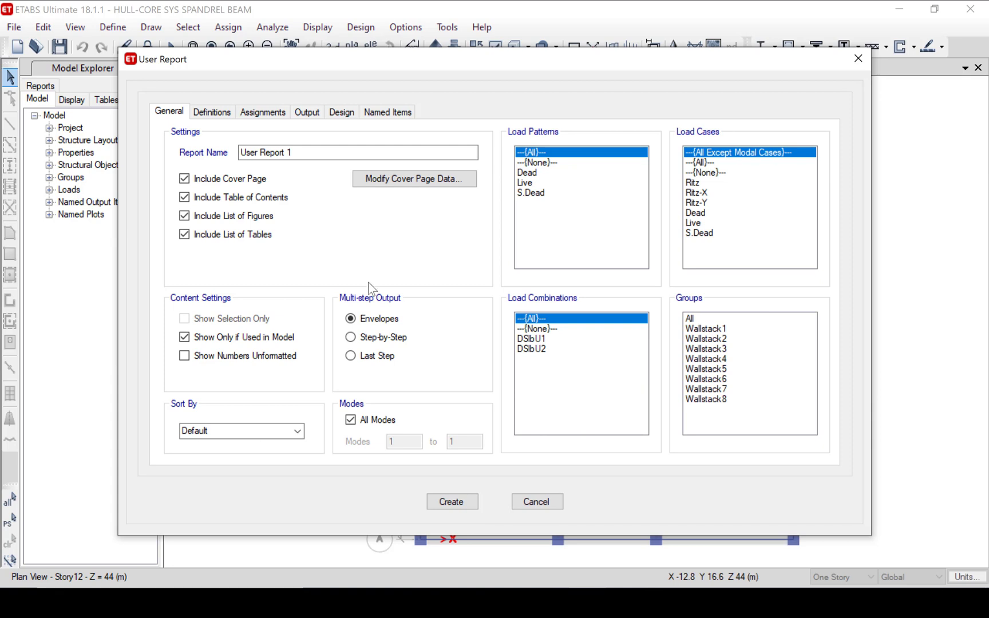
{"action": "left_click", "coordinate": [211, 113]}
{"action": "left_click", "coordinate": [172, 113]}
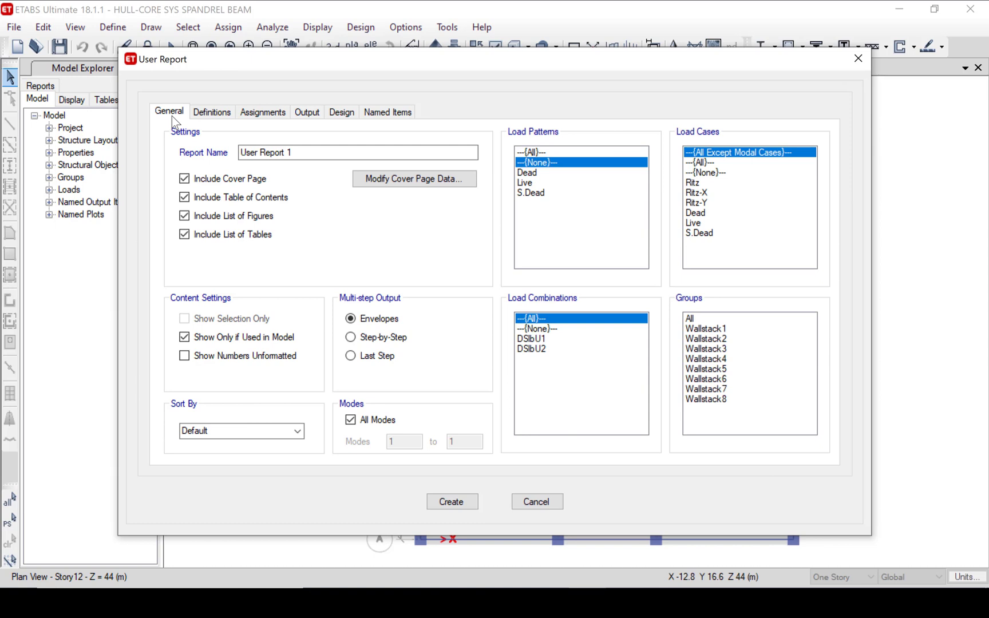
{"action": "left_click", "coordinate": [528, 152]}
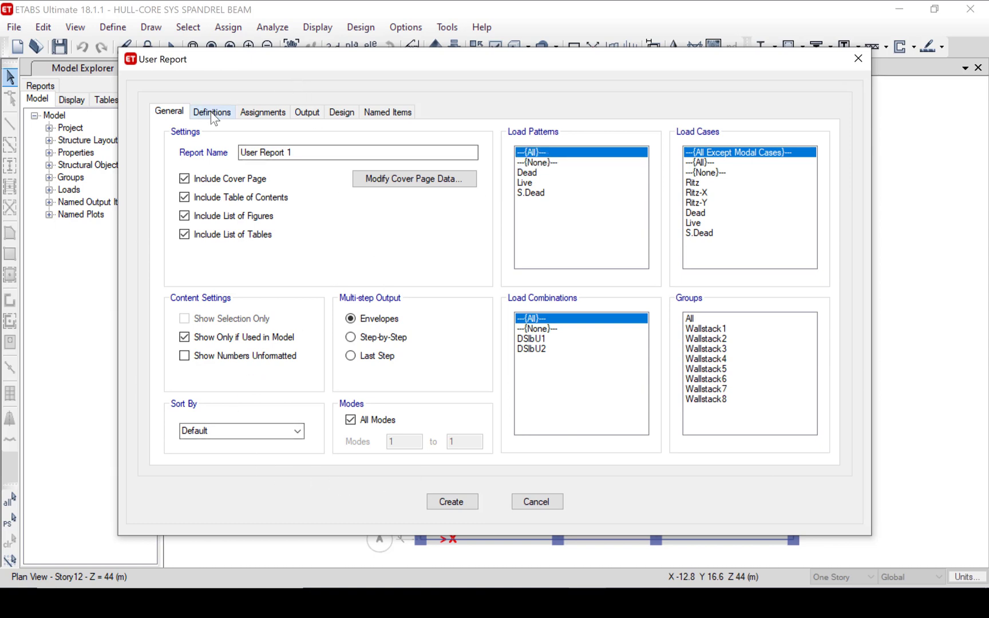
{"action": "left_click", "coordinate": [452, 501]}
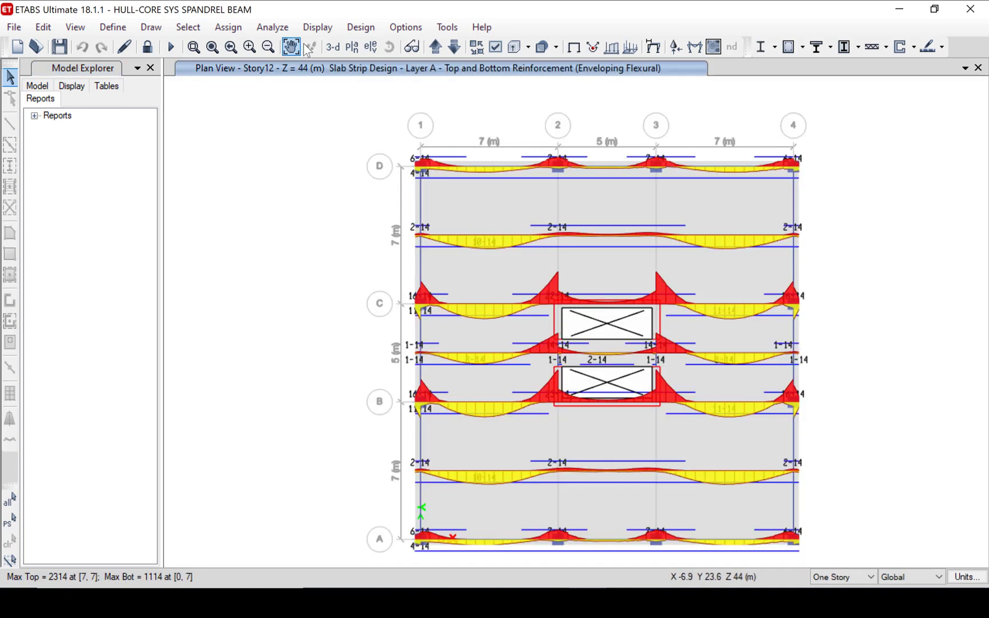
Show the Concrete Slab Design Output tables with both the summary data and the detail data included
{"action": "left_click", "coordinate": [316, 27]}
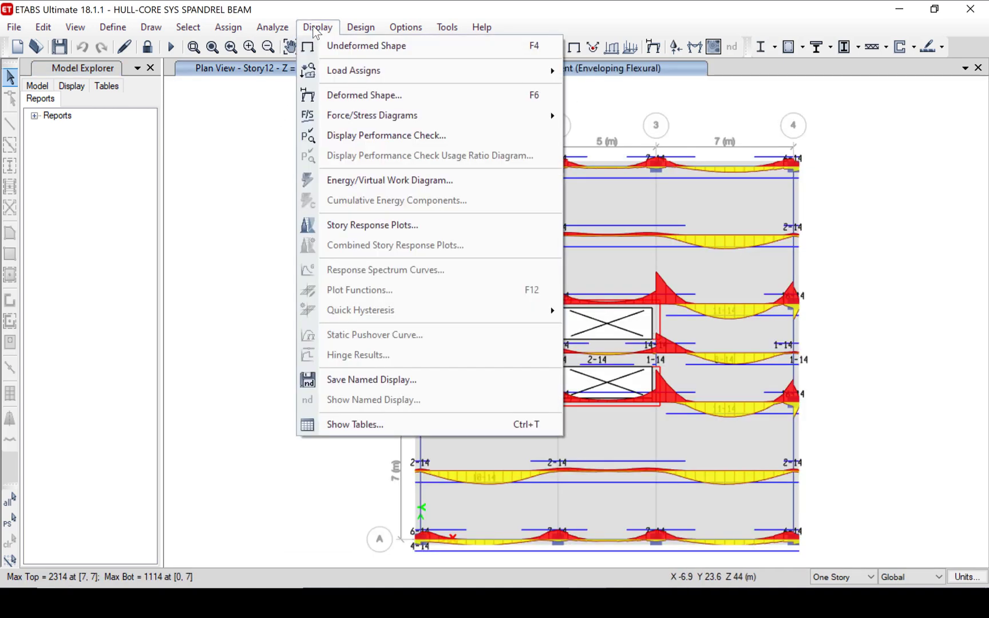
{"action": "left_click", "coordinate": [368, 425]}
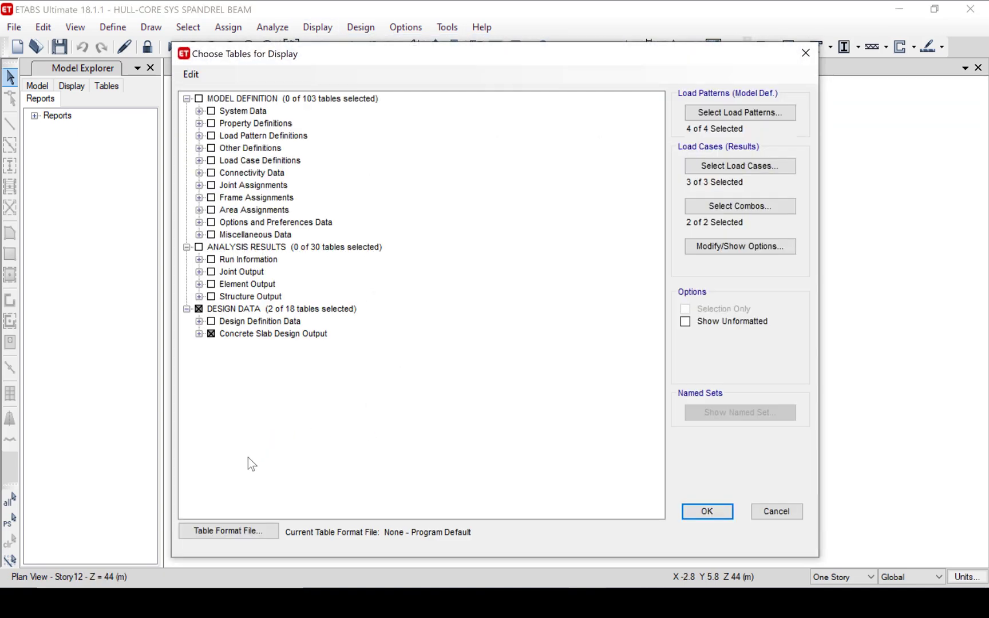
{"action": "left_click", "coordinate": [198, 334]}
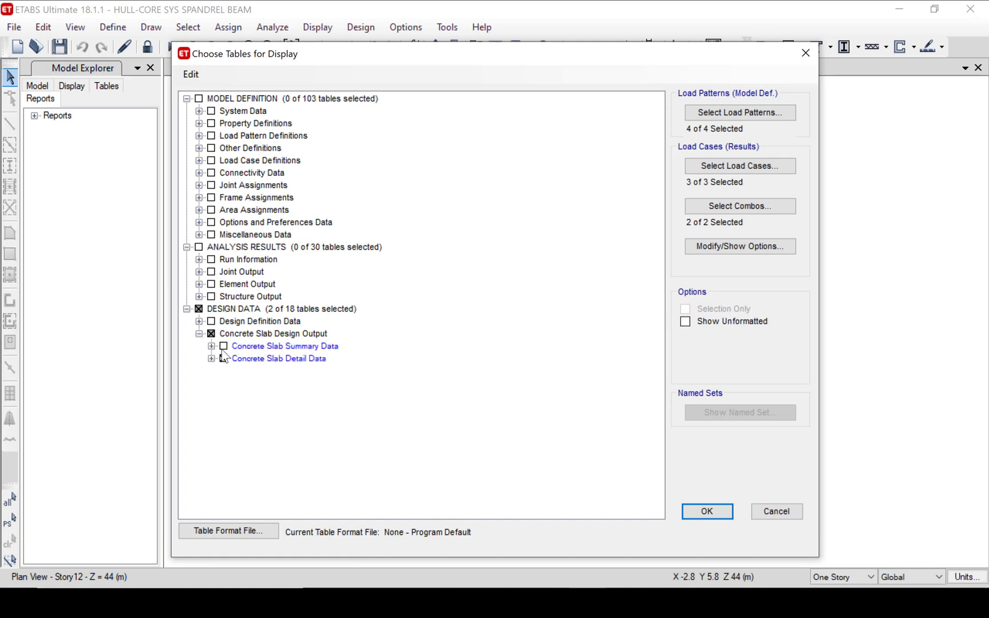
{"action": "left_click", "coordinate": [223, 346]}
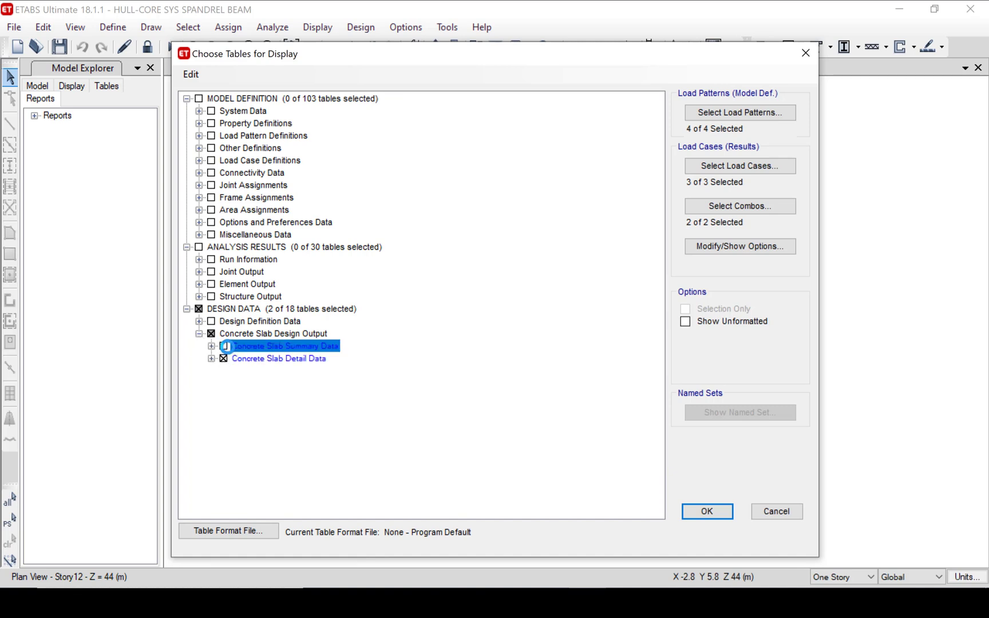
{"action": "left_click", "coordinate": [707, 511]}
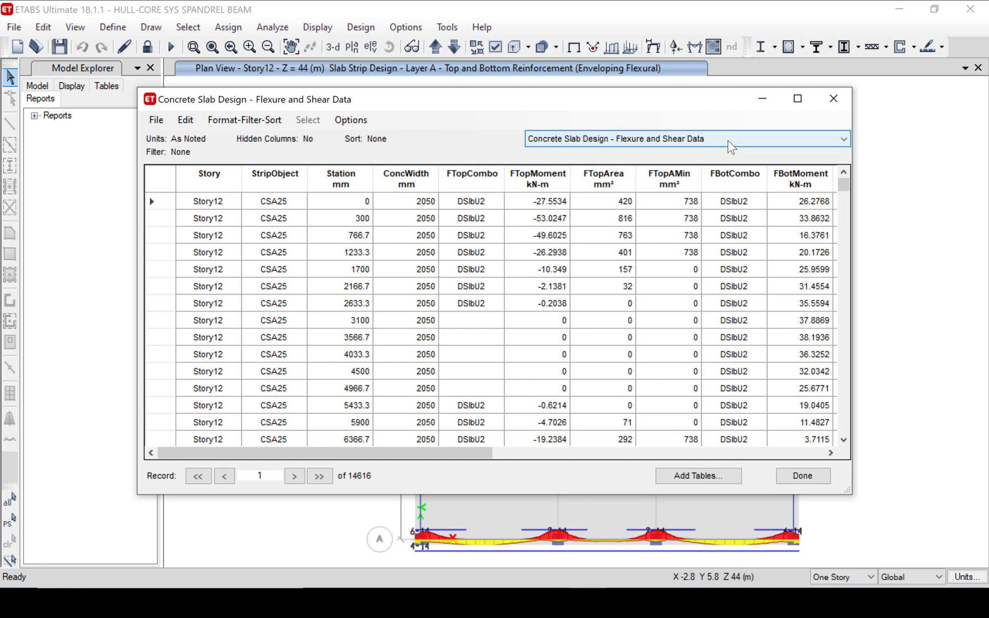
Examine the punching shear, summary flexure and shear, and span definition tables of the slab design, and close the tables
{"action": "left_click", "coordinate": [730, 144]}
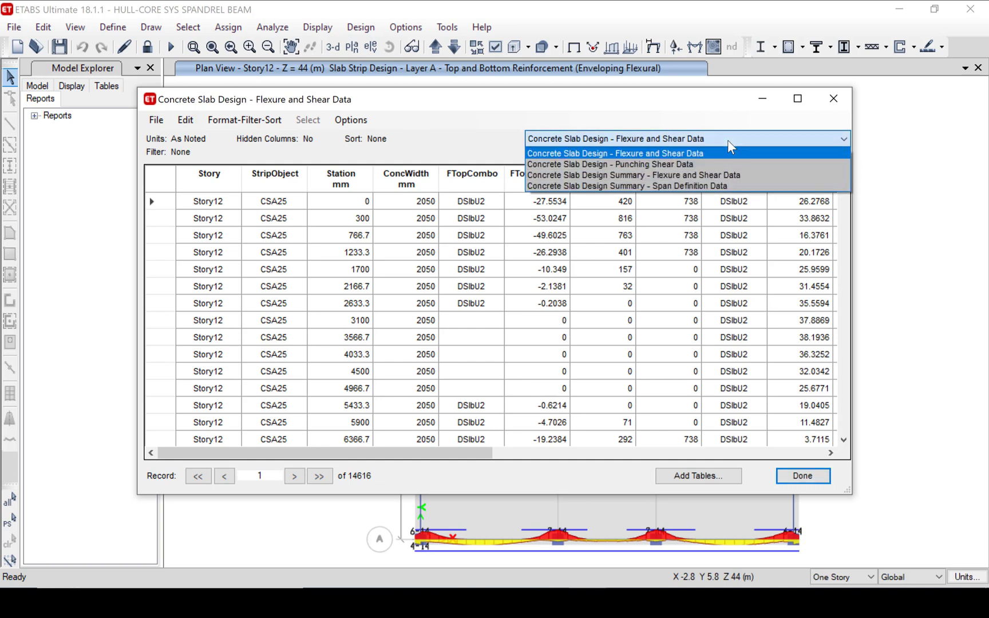
{"action": "left_click", "coordinate": [706, 160]}
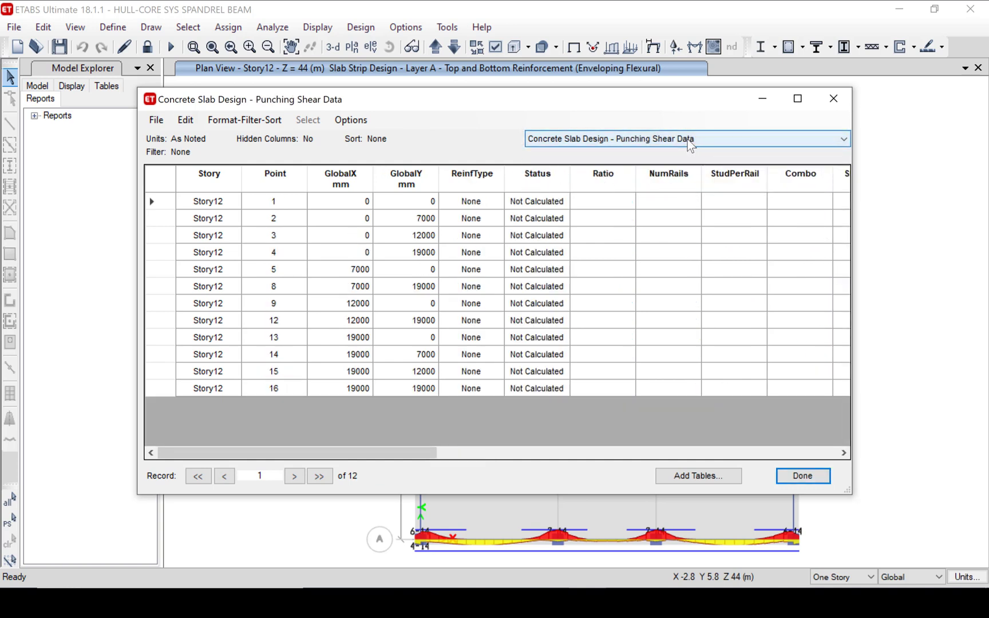
{"action": "left_click", "coordinate": [687, 139]}
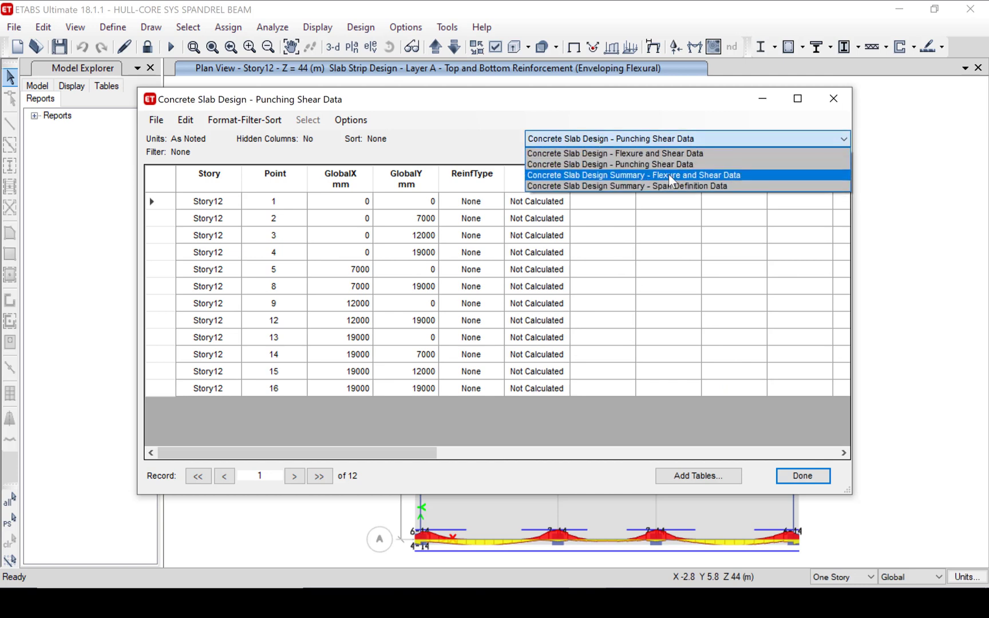
{"action": "left_click", "coordinate": [674, 170]}
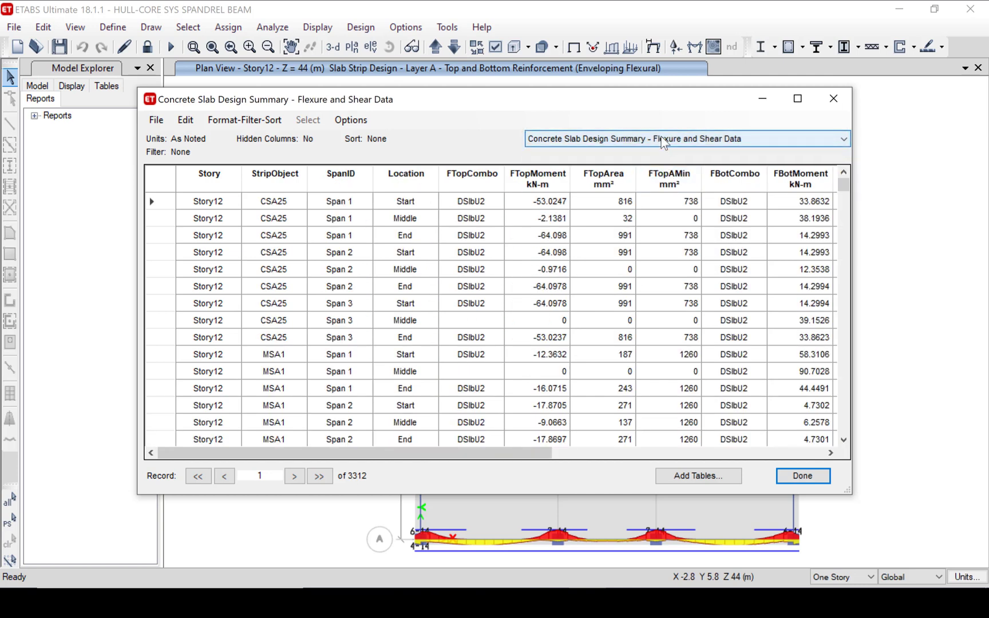
{"action": "left_click", "coordinate": [663, 142]}
{"action": "left_click", "coordinate": [649, 186]}
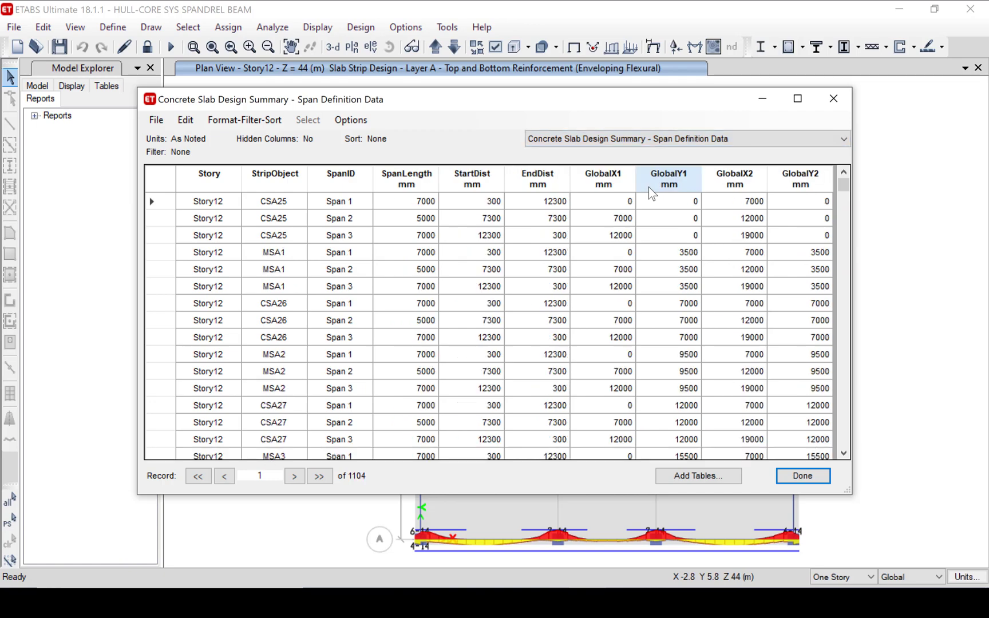
{"action": "left_click", "coordinate": [802, 476]}
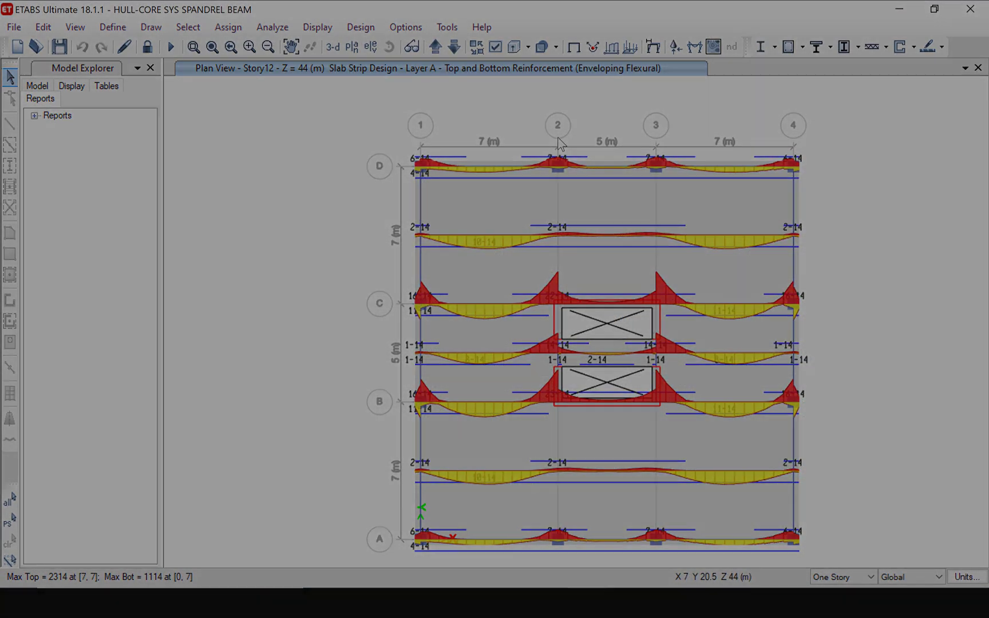